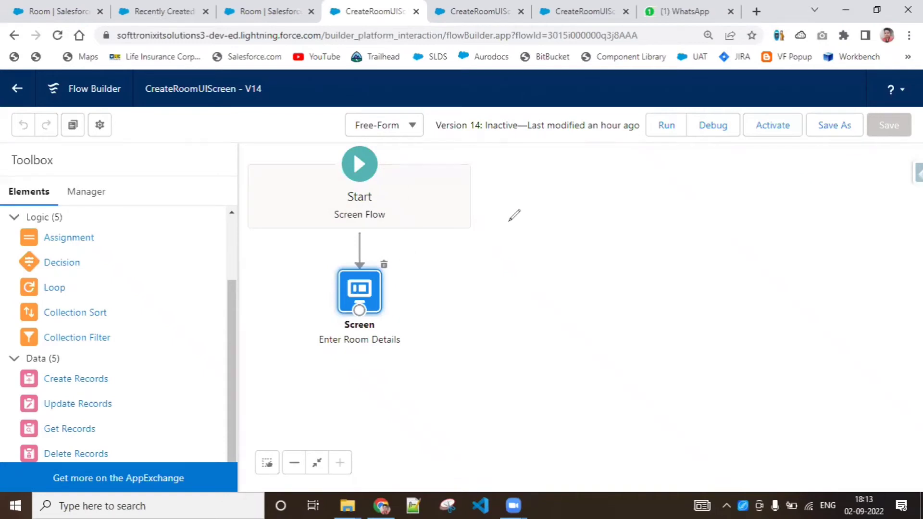
# Step: Annotate the canvas with a red mock-up of a room form listing RT, RV, RC and choose above a Save button
pyautogui.moveTo(501, 198); pyautogui.dragTo(492, 263)
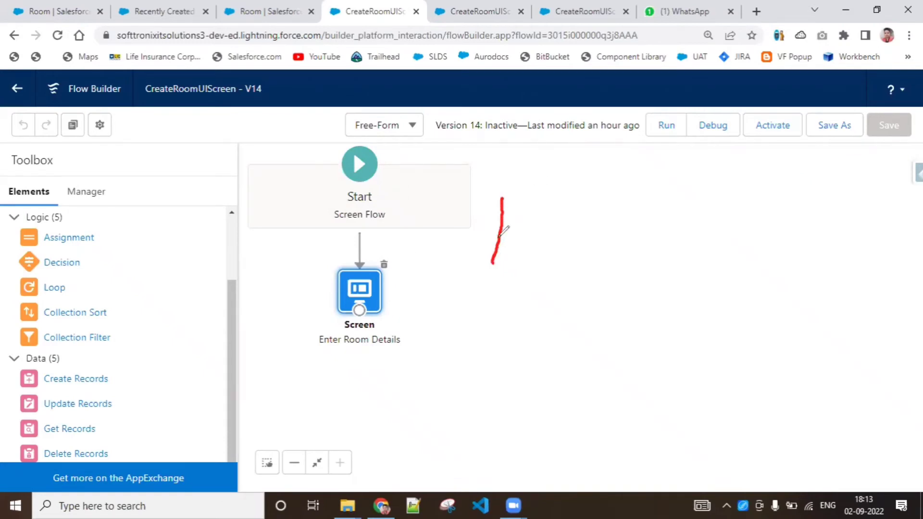
pyautogui.moveTo(507, 197)
pyautogui.mouseDown()
pyautogui.moveTo(678, 197)
pyautogui.moveTo(666, 314)
pyautogui.mouseUp()
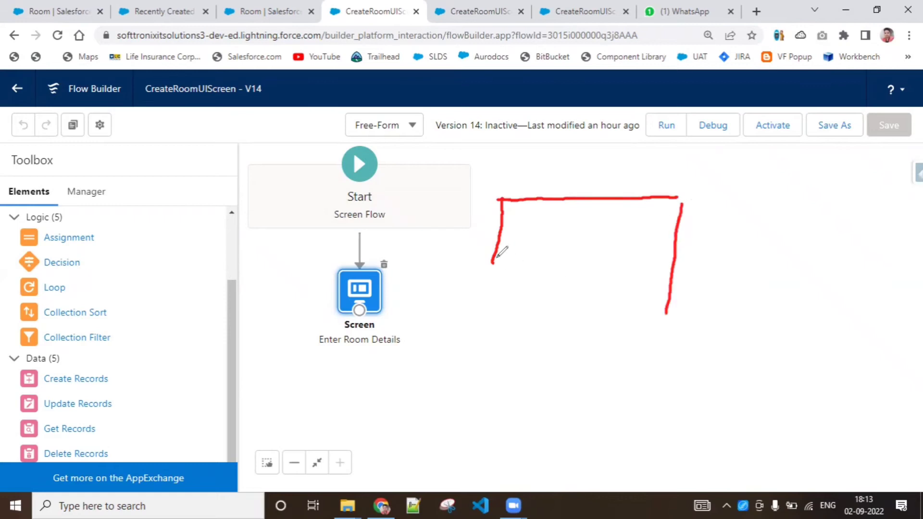
pyautogui.moveTo(495, 260)
pyautogui.mouseDown()
pyautogui.moveTo(493, 336)
pyautogui.moveTo(673, 330)
pyautogui.mouseUp()
pyautogui.moveTo(679, 293); pyautogui.dragTo(674, 329)
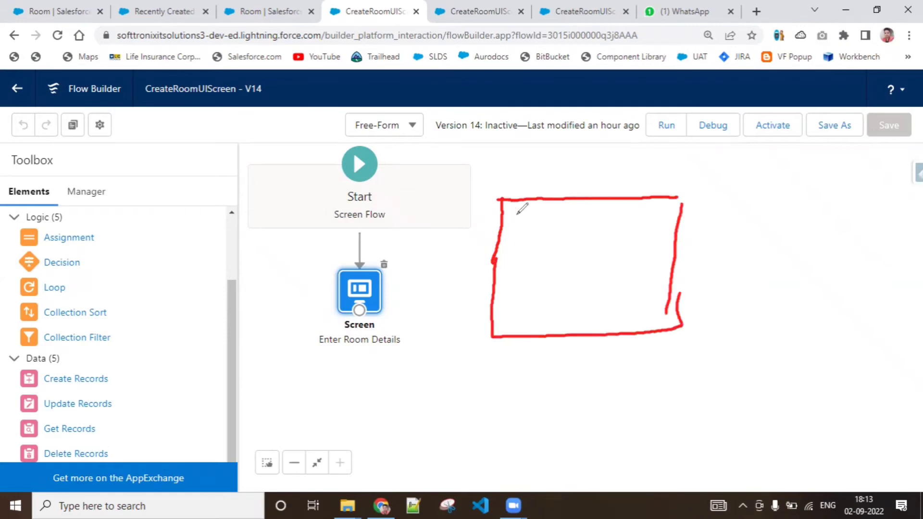
pyautogui.moveTo(514, 213); pyautogui.dragTo(527, 230)
pyautogui.moveTo(532, 217)
pyautogui.mouseDown()
pyautogui.moveTo(544, 214)
pyautogui.moveTo(514, 264)
pyautogui.moveTo(528, 262)
pyautogui.mouseUp()
pyautogui.moveTo(530, 247); pyautogui.dragTo(539, 246)
pyautogui.click(509, 284)
pyautogui.moveTo(506, 278)
pyautogui.mouseDown()
pyautogui.moveTo(503, 299)
pyautogui.moveTo(538, 294)
pyautogui.moveTo(509, 328)
pyautogui.moveTo(538, 316)
pyautogui.moveTo(533, 329)
pyautogui.mouseUp()
pyautogui.moveTo(540, 323)
pyautogui.mouseDown()
pyautogui.moveTo(621, 346)
pyautogui.moveTo(617, 370)
pyautogui.moveTo(533, 372)
pyautogui.moveTo(535, 349)
pyautogui.moveTo(544, 369)
pyautogui.moveTo(603, 361)
pyautogui.mouseUp()
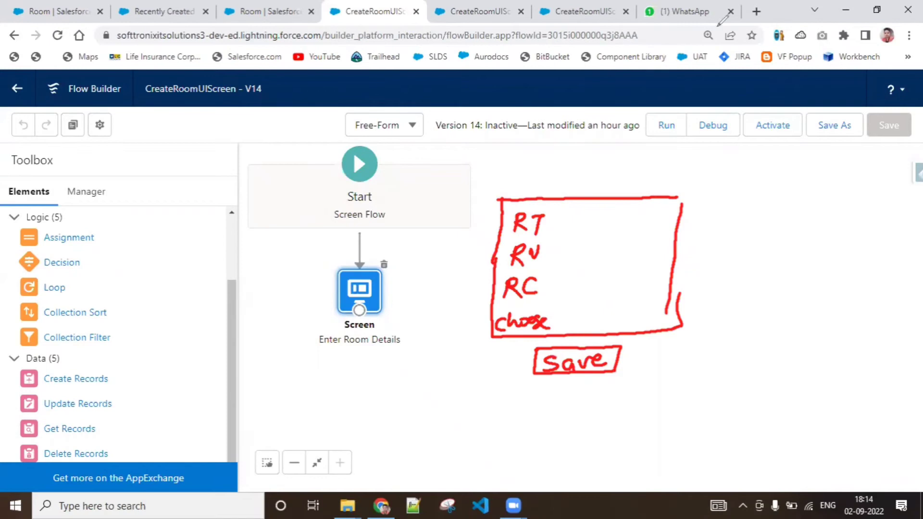
# Step: Review the fields and Save button of the Enter Room Details screen element, clear the annotations, and leave without changes
pyautogui.click(367, 290)
pyautogui.doubleClick(367, 290)
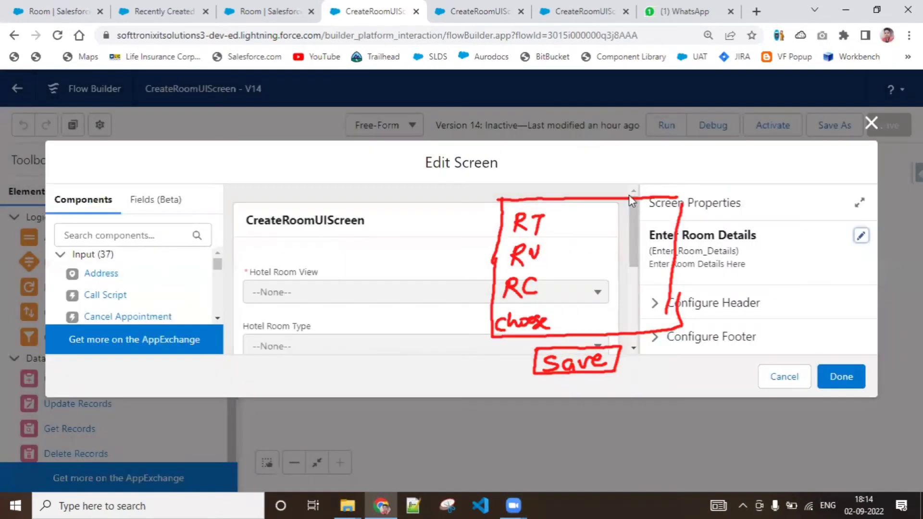
pyautogui.click(531, 106)
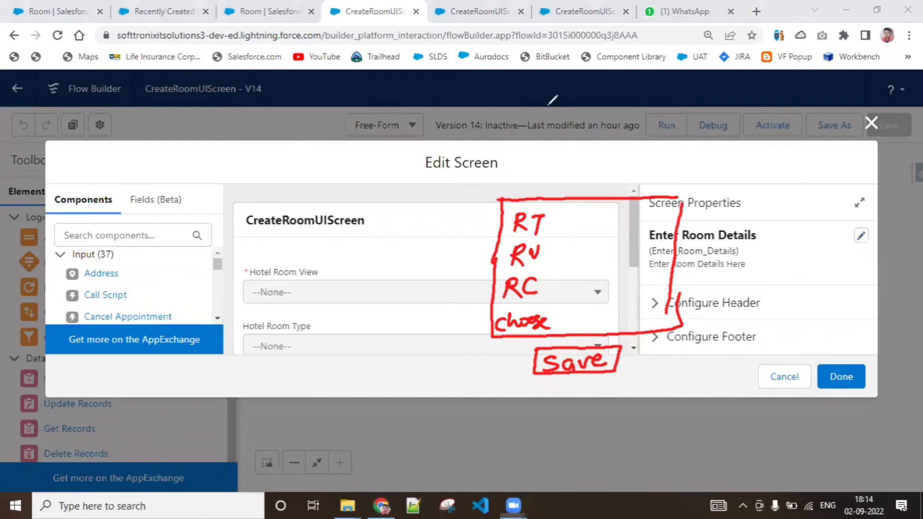
pyautogui.moveTo(537, 198)
pyautogui.mouseDown()
pyautogui.moveTo(513, 294)
pyautogui.moveTo(518, 257)
pyautogui.moveTo(449, 340)
pyautogui.moveTo(580, 354)
pyautogui.moveTo(661, 255)
pyautogui.moveTo(683, 197)
pyautogui.mouseUp()
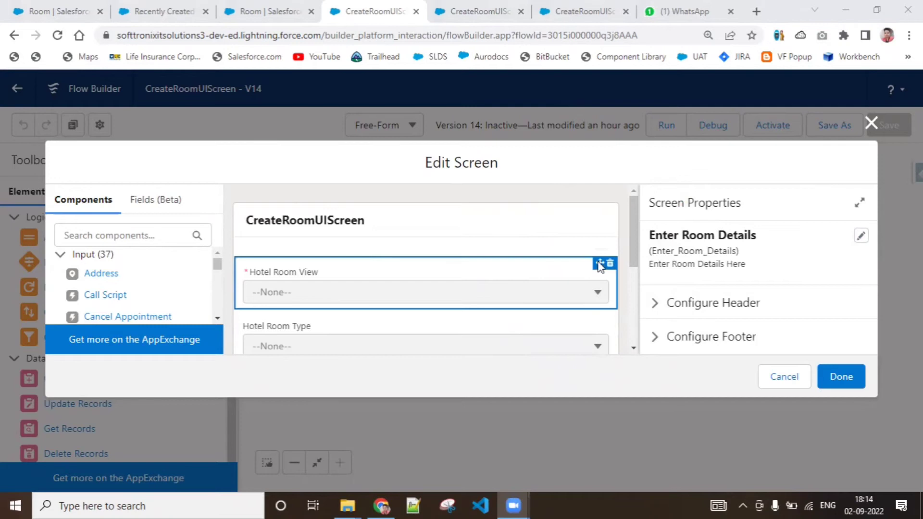
pyautogui.moveTo(633, 257); pyautogui.dragTo(647, 322)
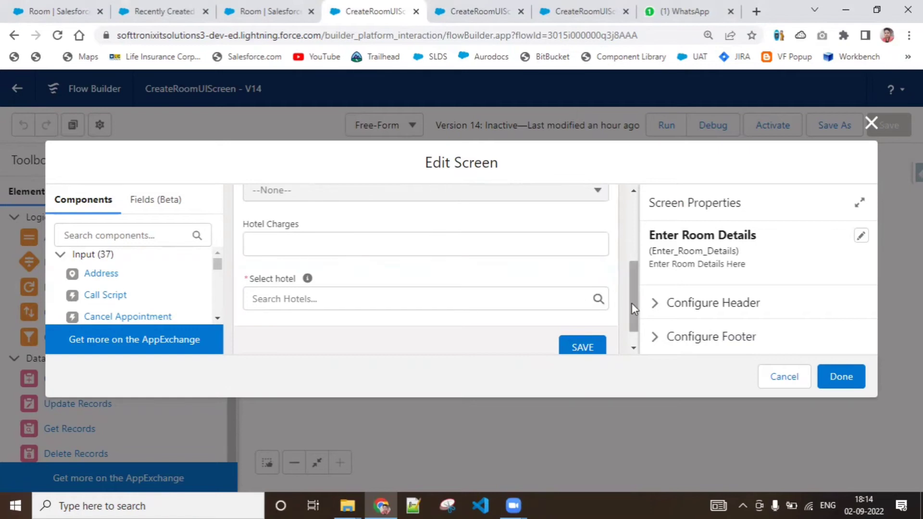
pyautogui.moveTo(633, 307); pyautogui.dragTo(634, 318)
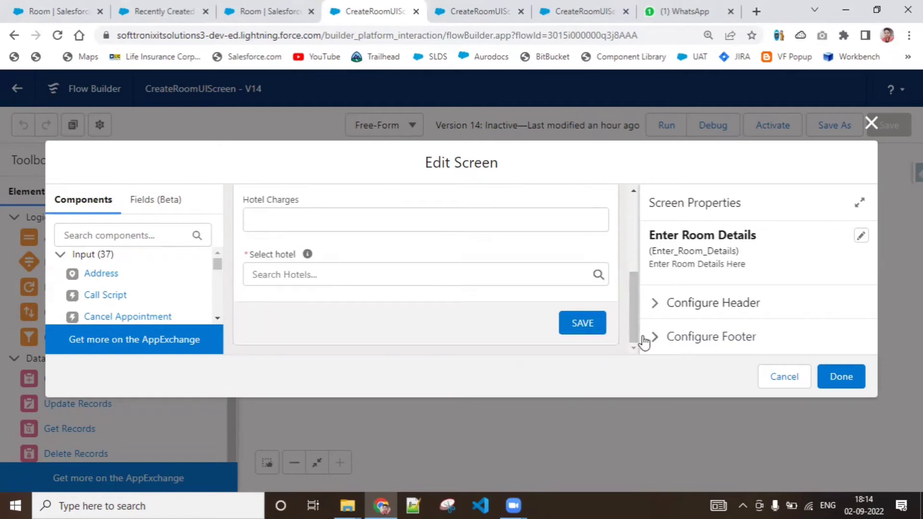
pyautogui.click(782, 377)
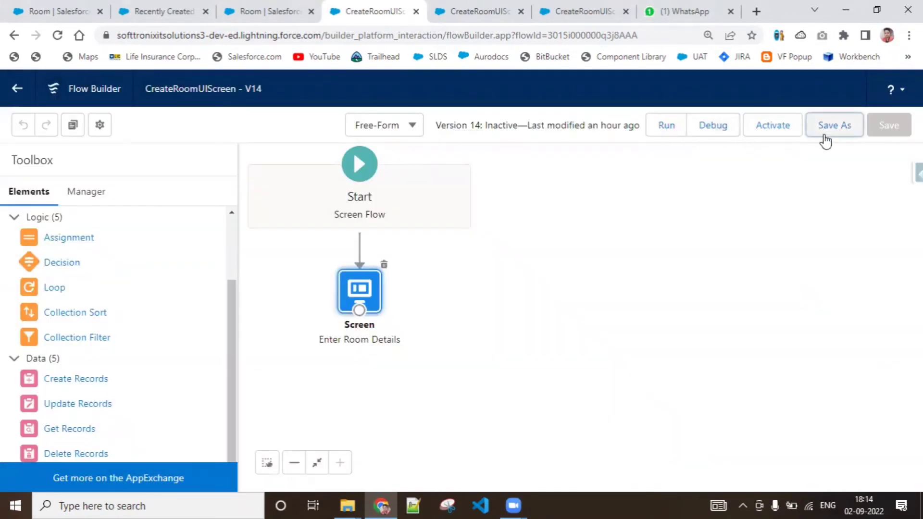
# Step: Save the CreateRoomUIScreen flow as a new version and run it
pyautogui.click(826, 139)
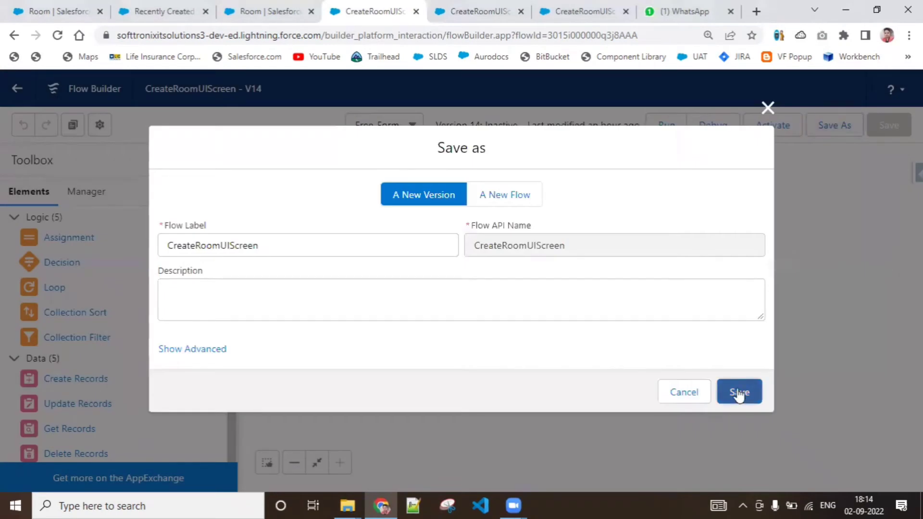
pyautogui.click(739, 393)
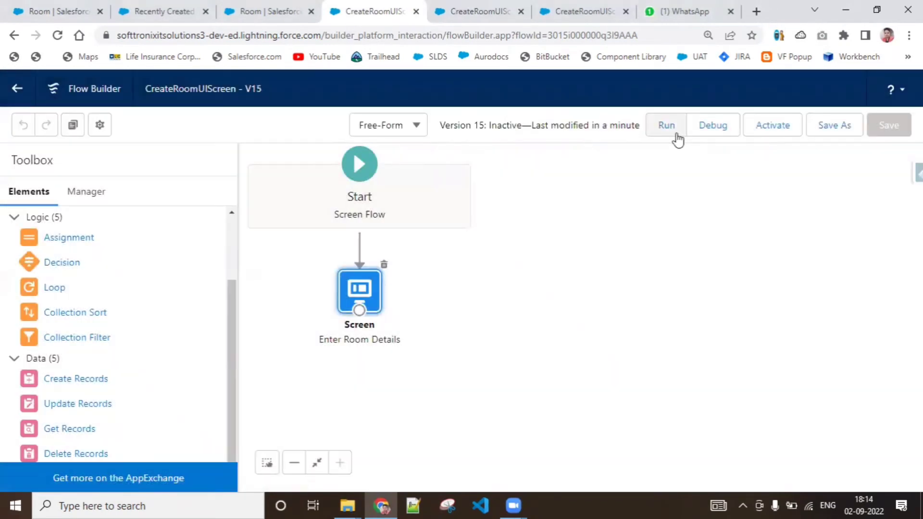
pyautogui.click(669, 129)
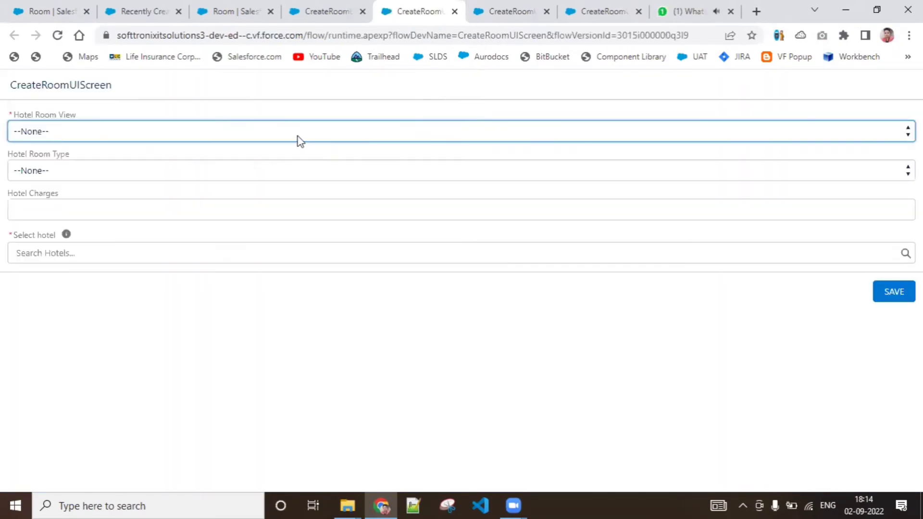
# Step: Submit the room form with Hotel Room View Forest, Hotel Room Type AC, Hotel Charges 2,000 and hotel H-0020
pyautogui.click(298, 137)
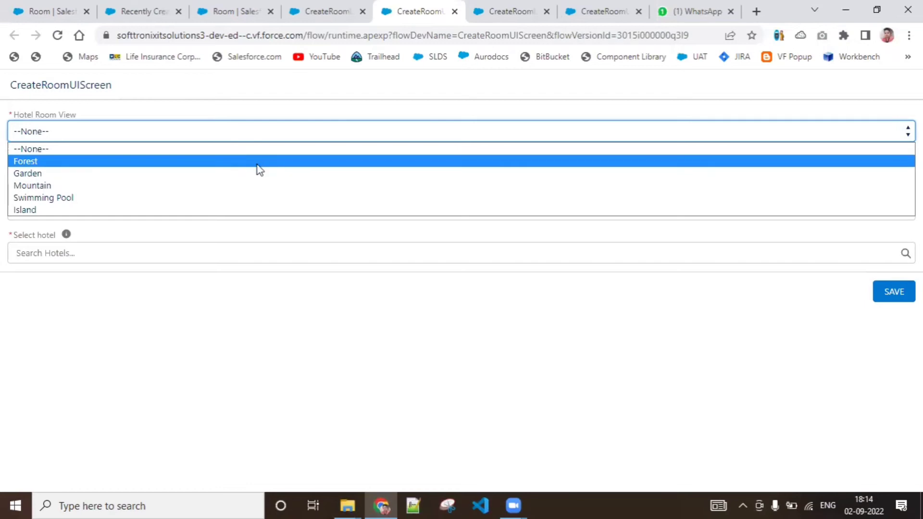
pyautogui.click(258, 165)
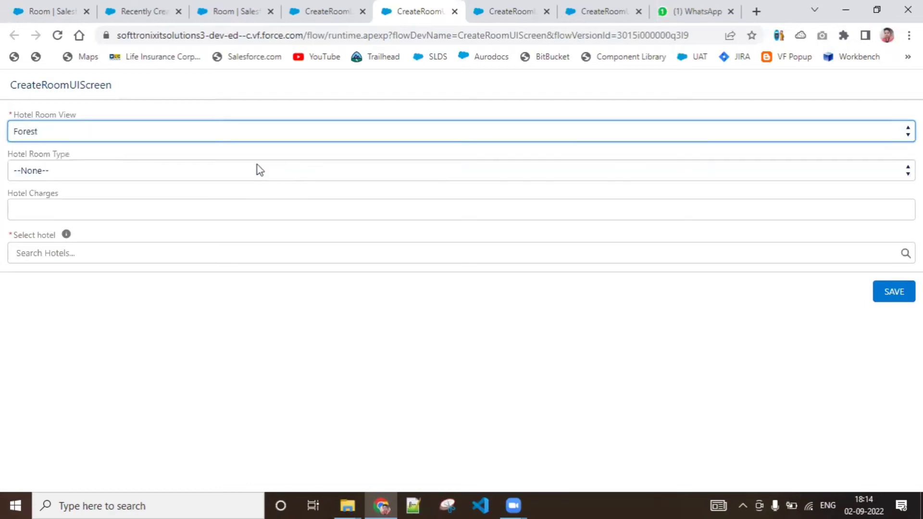
pyautogui.click(258, 166)
pyautogui.click(241, 205)
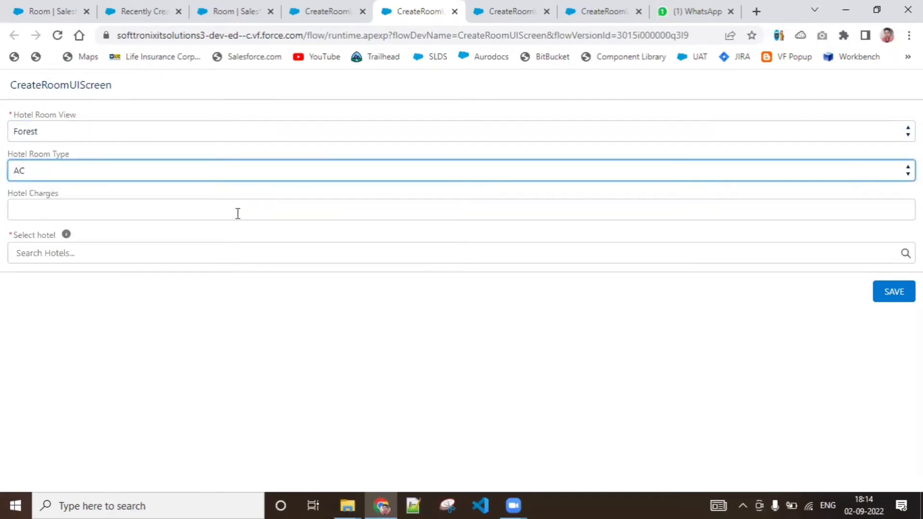
pyautogui.click(238, 214)
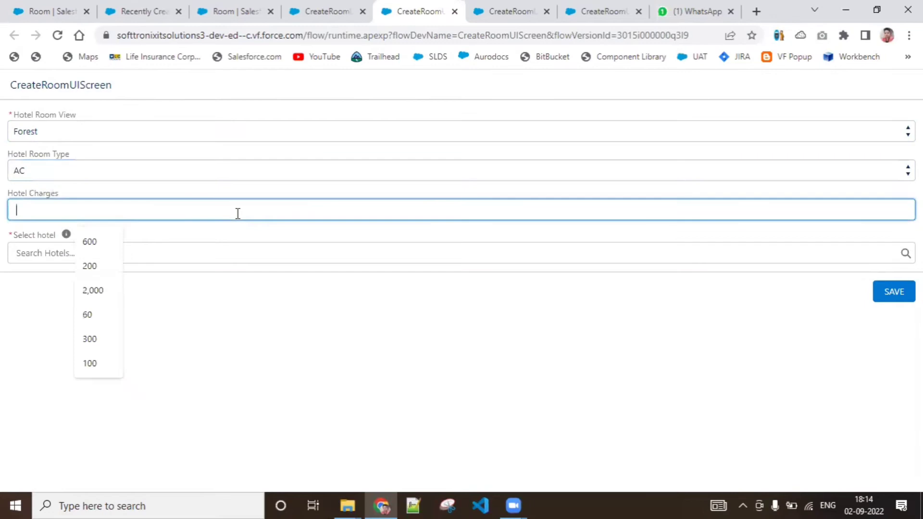
pyautogui.click(89, 291)
pyautogui.click(100, 249)
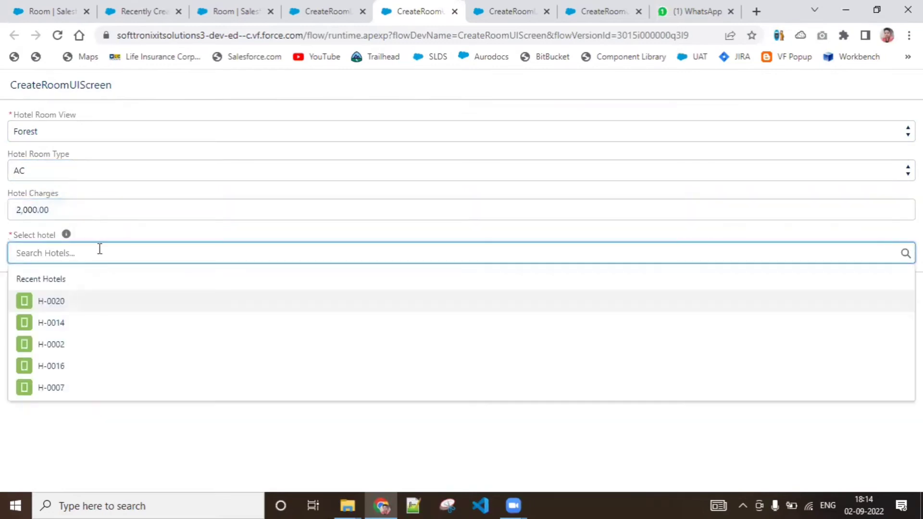
pyautogui.click(60, 303)
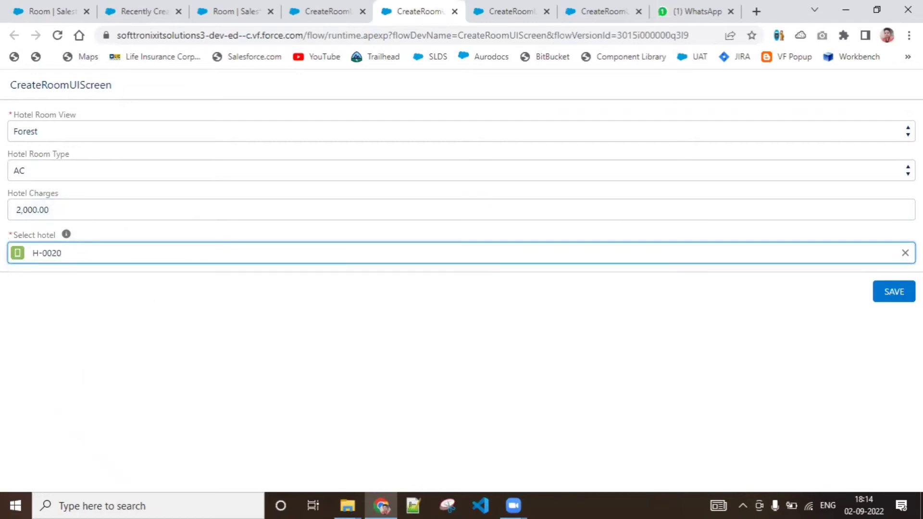
pyautogui.click(893, 294)
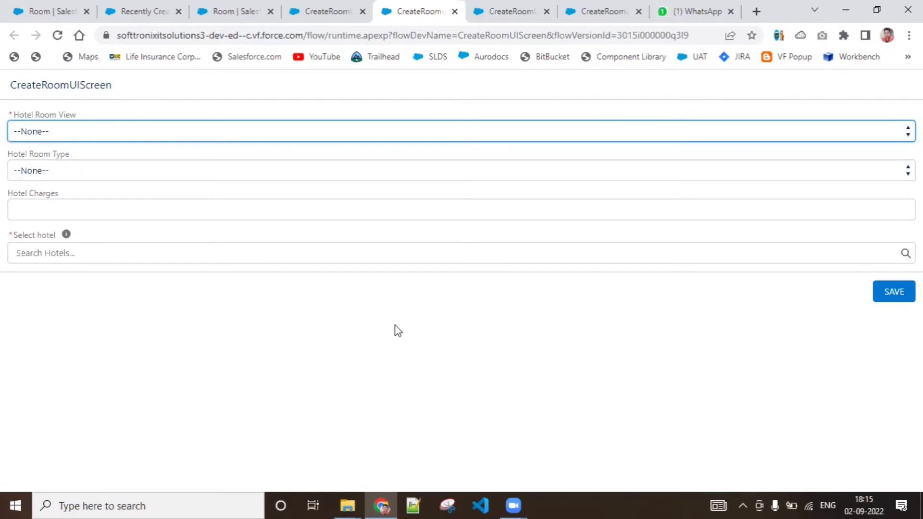
# Step: Check the reloaded Recently Created list of Rooms for a record from the submitted form
pyautogui.click(229, 13)
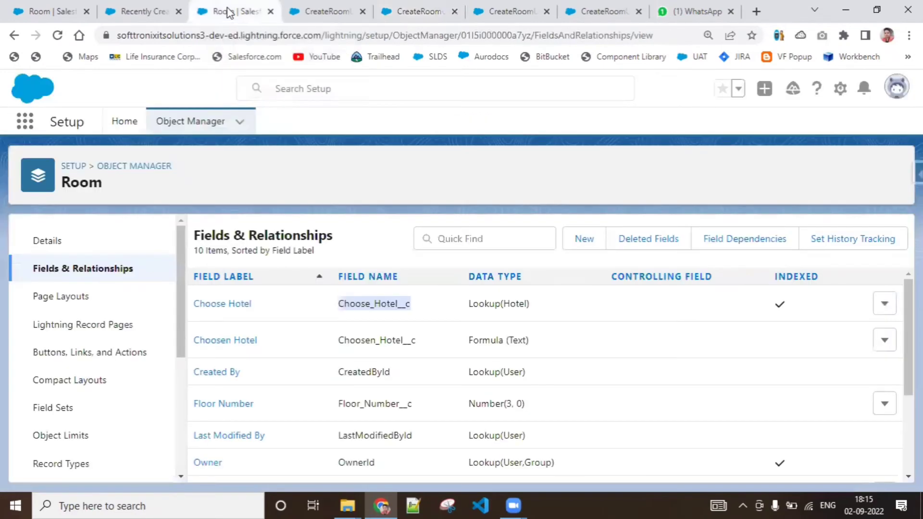
pyautogui.click(152, 14)
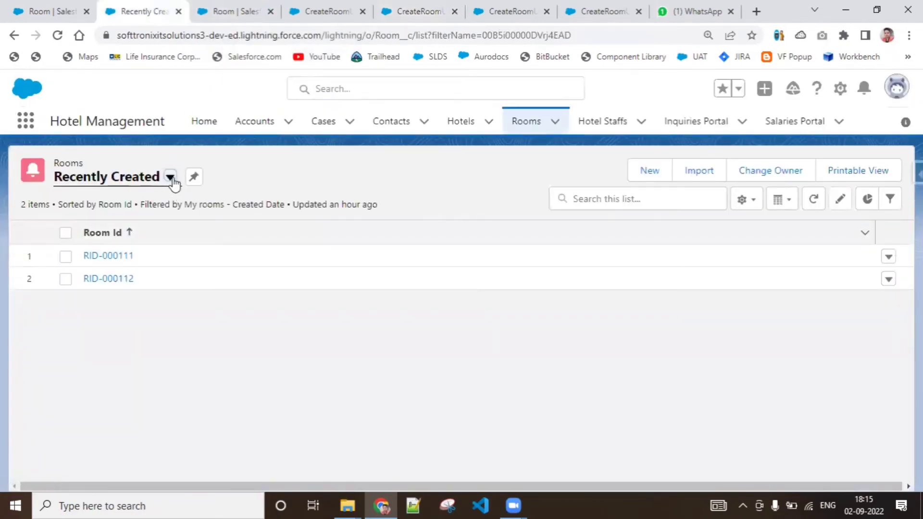
pyautogui.click(58, 36)
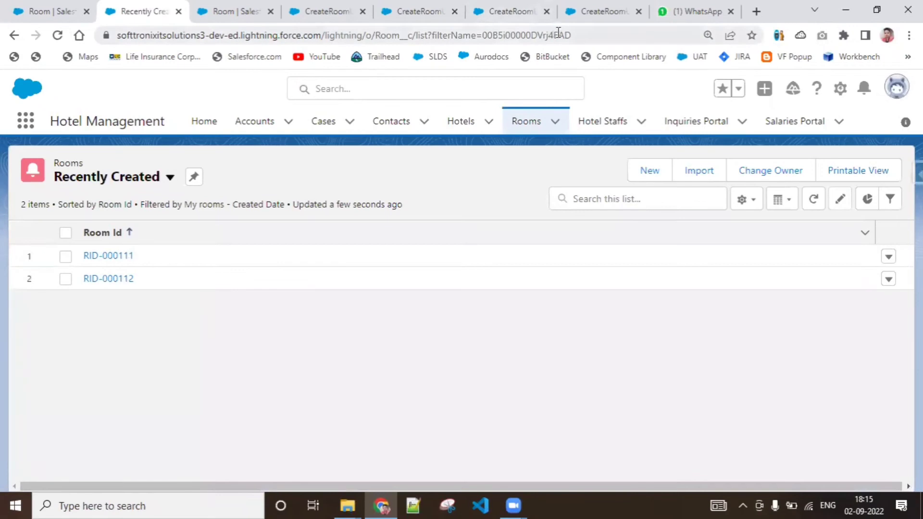
# Step: Close the surplus pages of earlier flow runs and return to the CreateRoomUIScreen flow in the builder
pyautogui.click(510, 15)
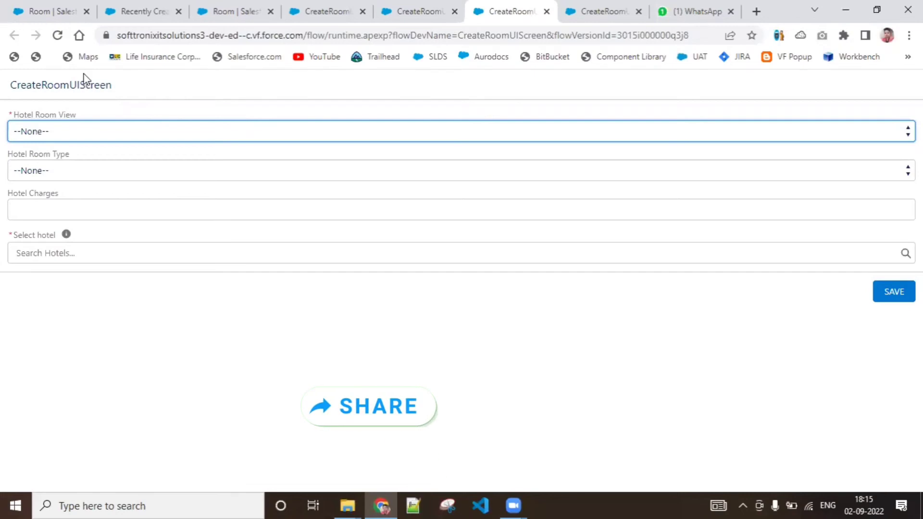
pyautogui.click(546, 11)
pyautogui.click(454, 12)
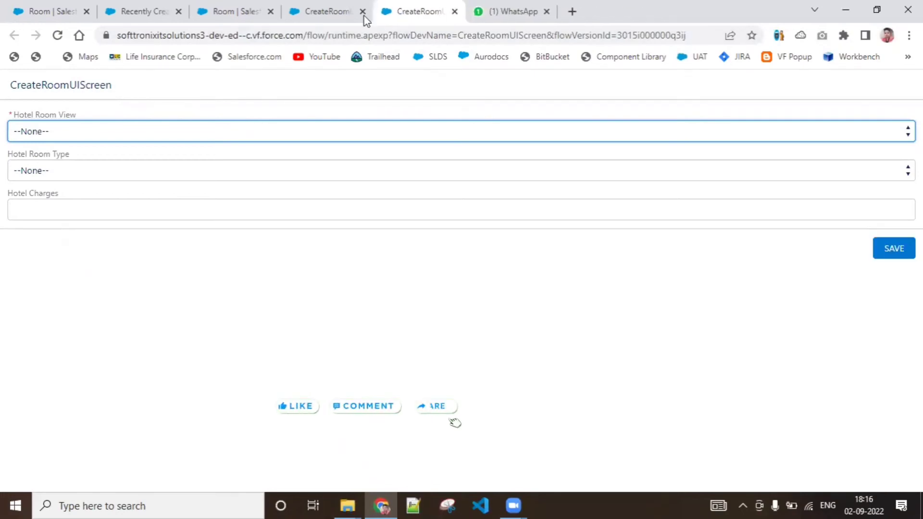
pyautogui.click(340, 16)
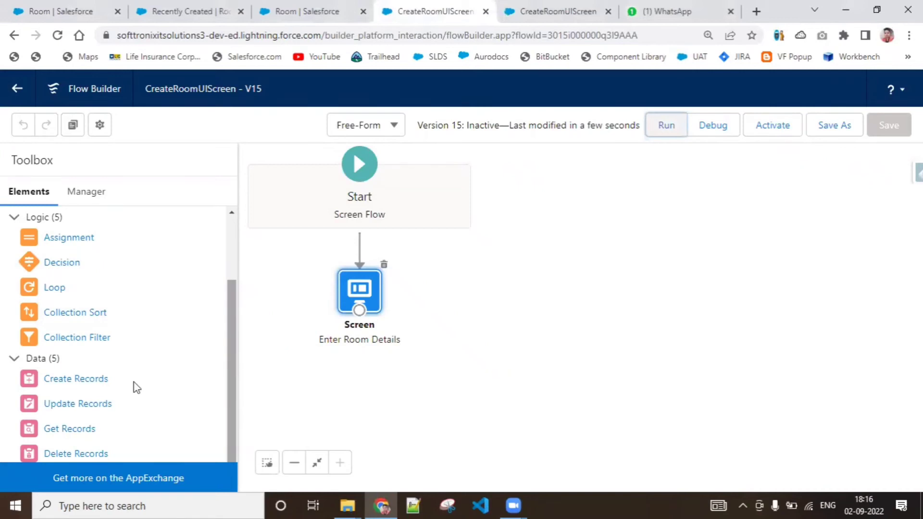
# Step: Add a Create Records element to the flow canvas with the label Create Room Record
pyautogui.moveTo(82, 382); pyautogui.dragTo(458, 280)
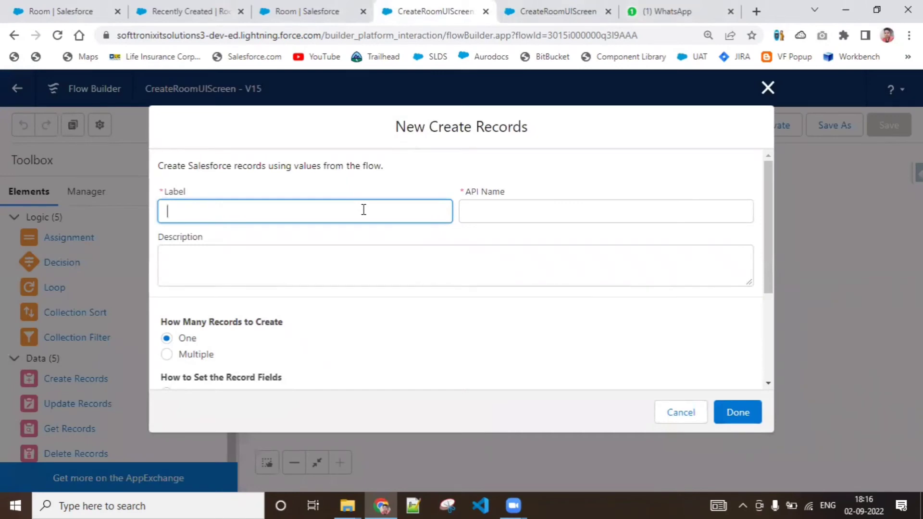
pyautogui.write('CreateROo')
pyautogui.write(' Room Record')
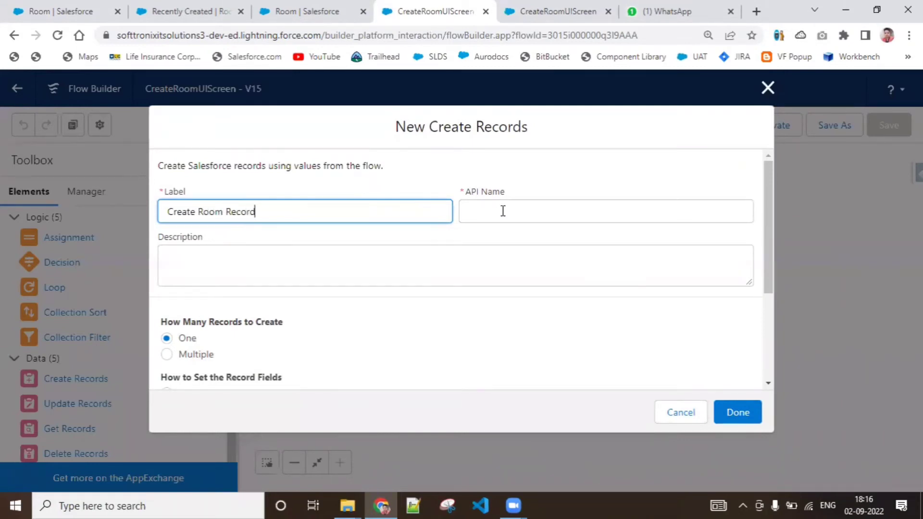
pyautogui.click(503, 211)
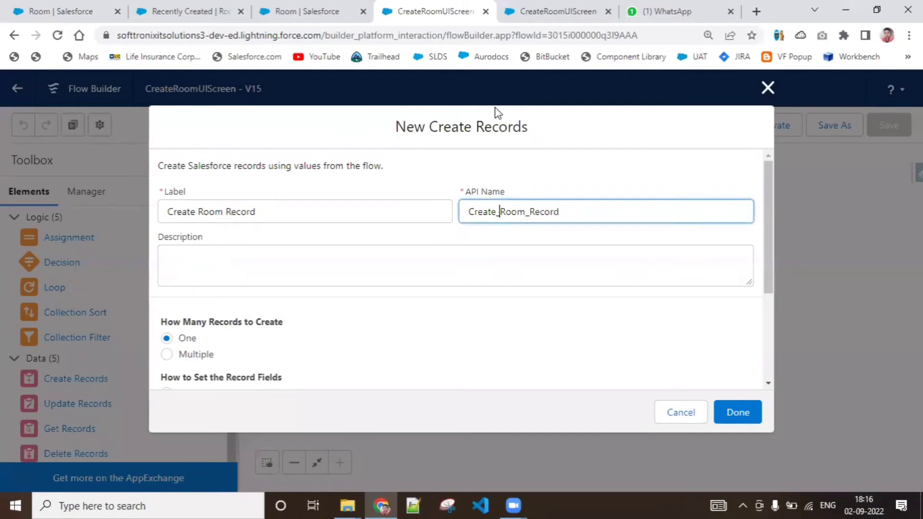
pyautogui.click(431, 277)
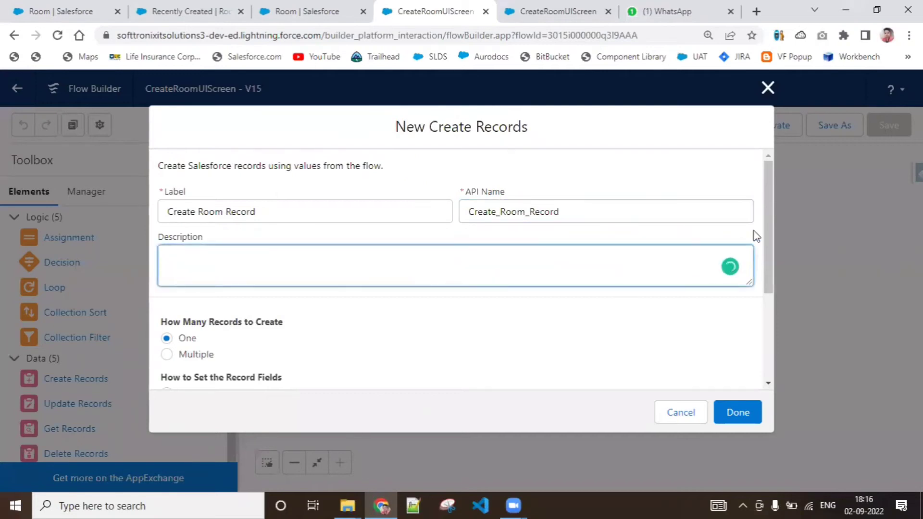
pyautogui.moveTo(769, 243); pyautogui.dragTo(784, 336)
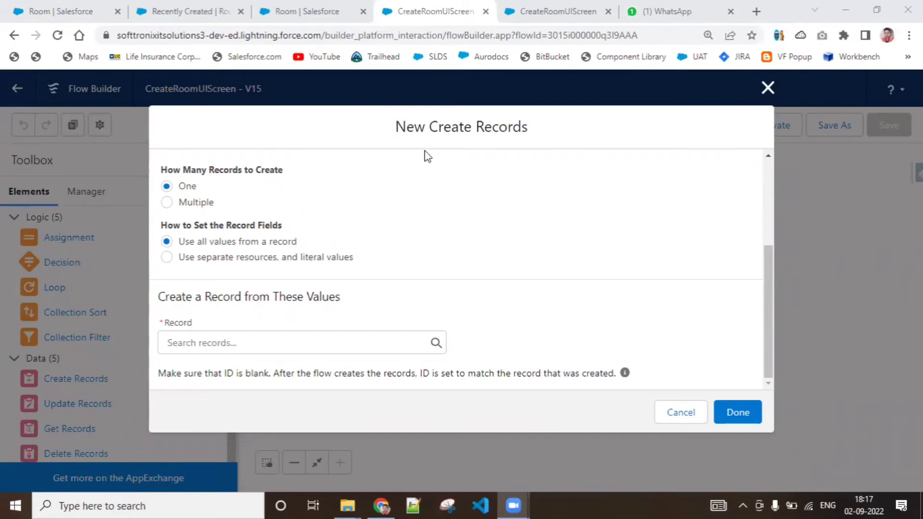
# Step: Reload and close the remaining flow run page, and bring up the Room object's Fields & Relationships
pyautogui.click(525, 7)
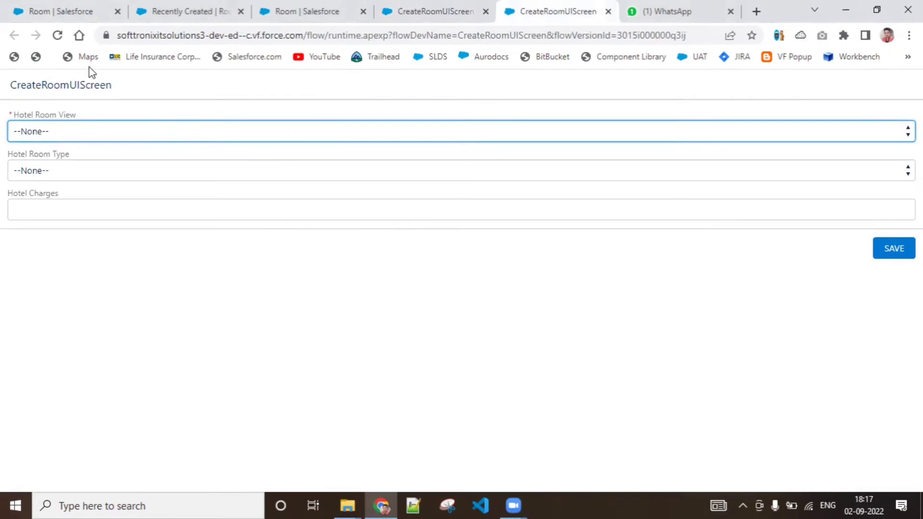
pyautogui.click(57, 35)
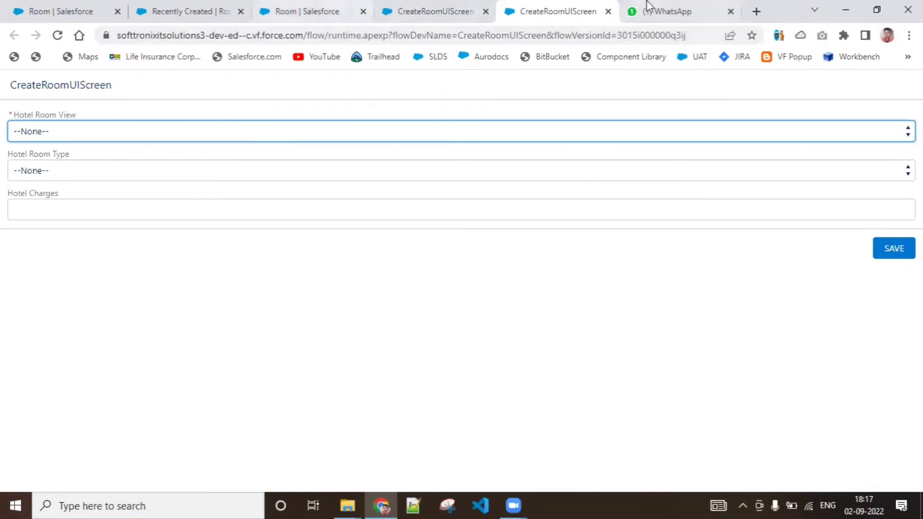
pyautogui.click(608, 11)
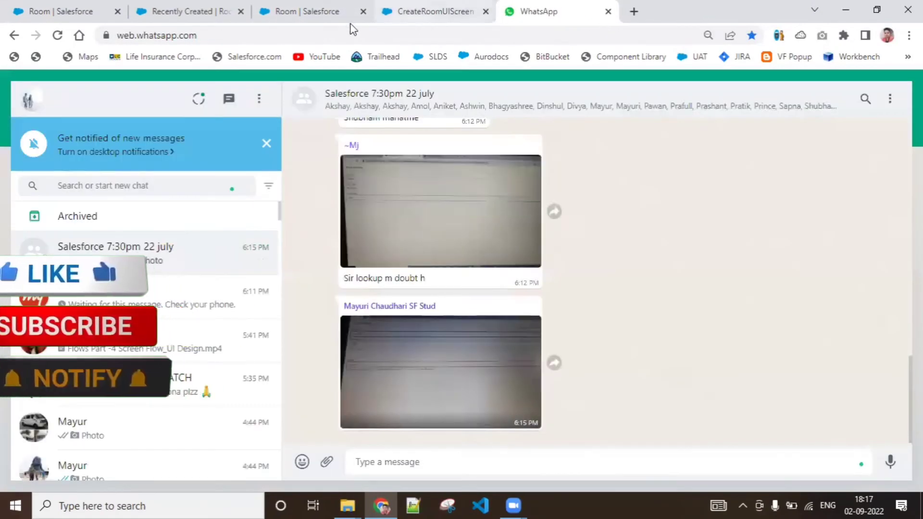
pyautogui.click(305, 11)
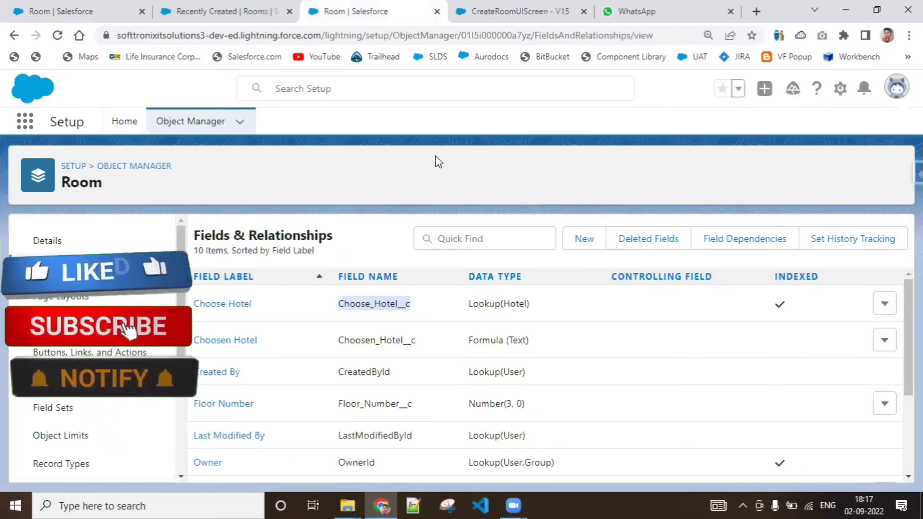
# Step: Close the WhatsApp page and return to the Create Records element in the CreateRoomUIScreen flow
pyautogui.click(676, 12)
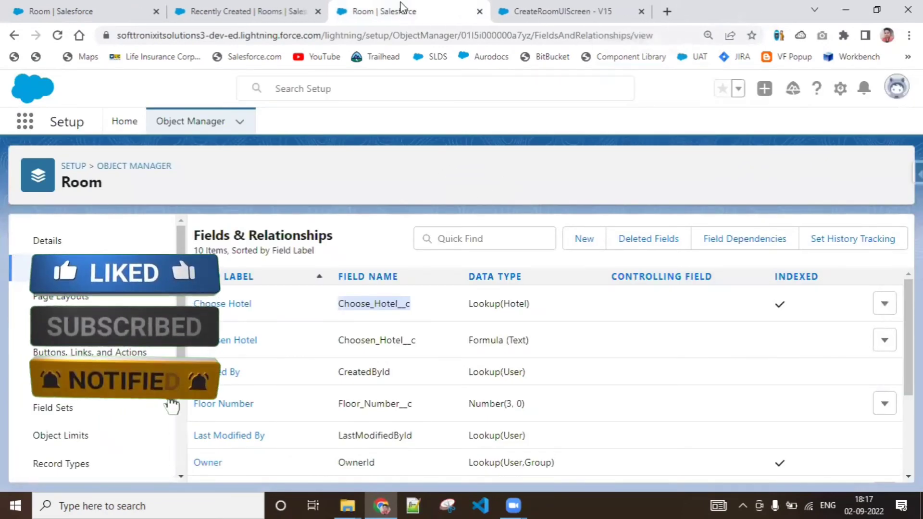
pyautogui.click(260, 11)
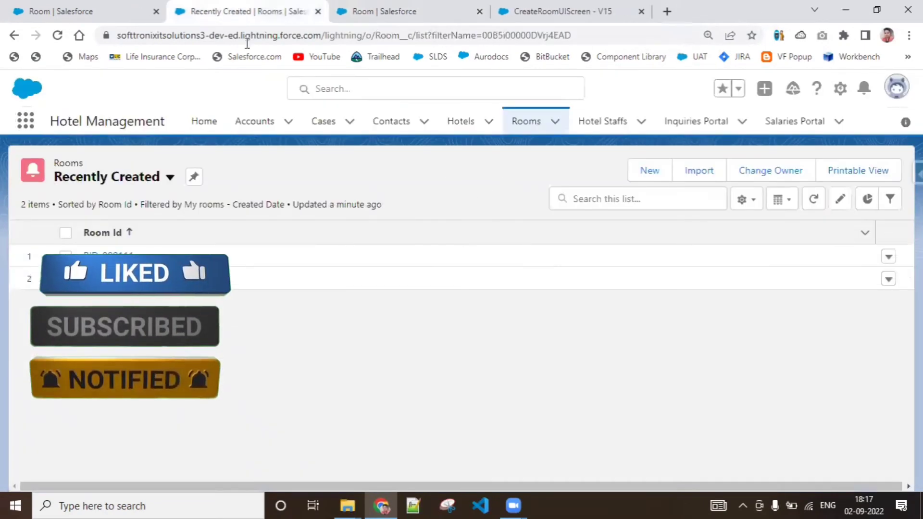
pyautogui.click(436, 6)
pyautogui.click(611, 6)
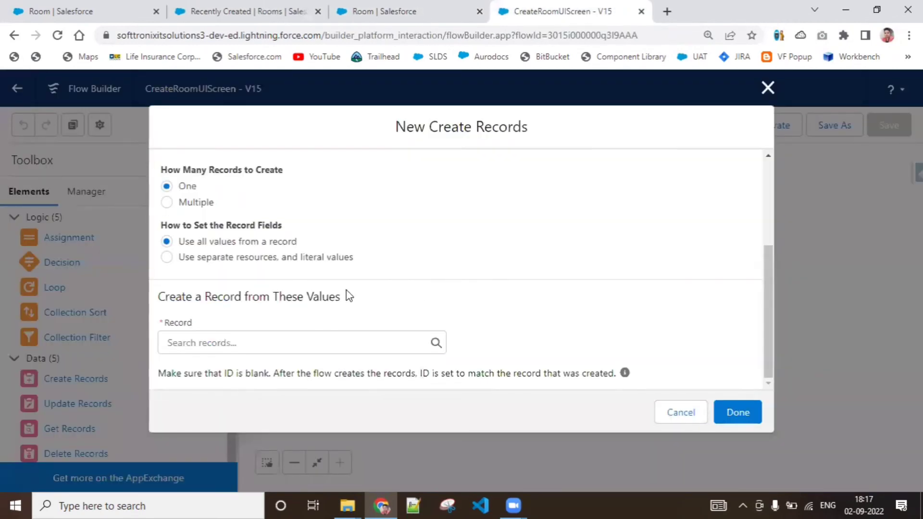
# Step: Set the record fields to use separate resources and literal values, with Room as the object of the record
pyautogui.click(241, 256)
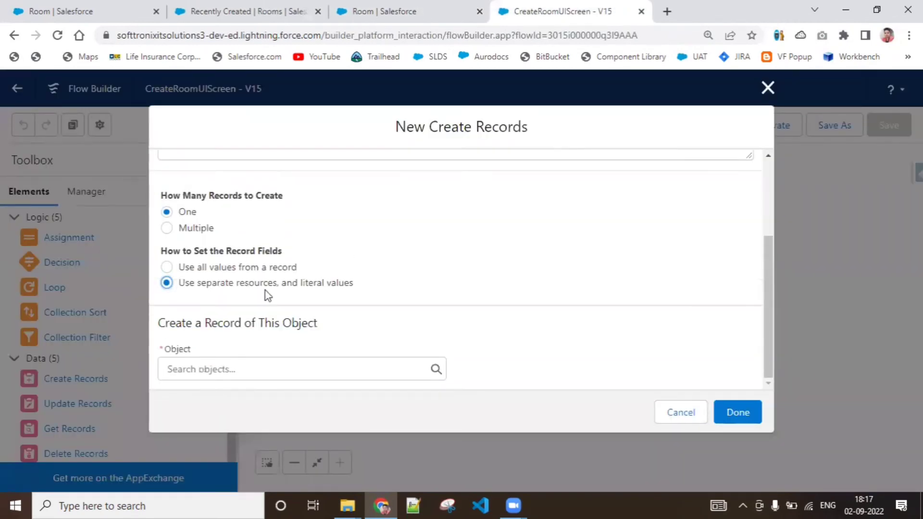
pyautogui.click(772, 286)
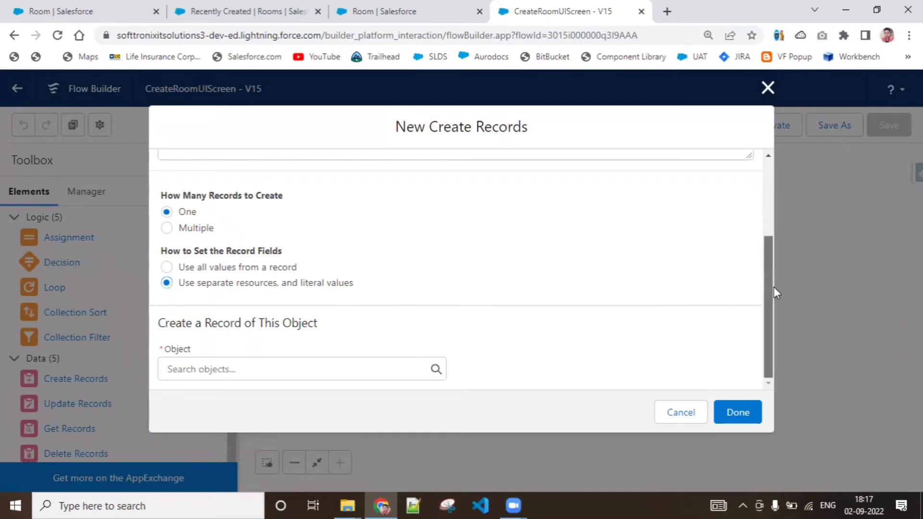
pyautogui.click(366, 372)
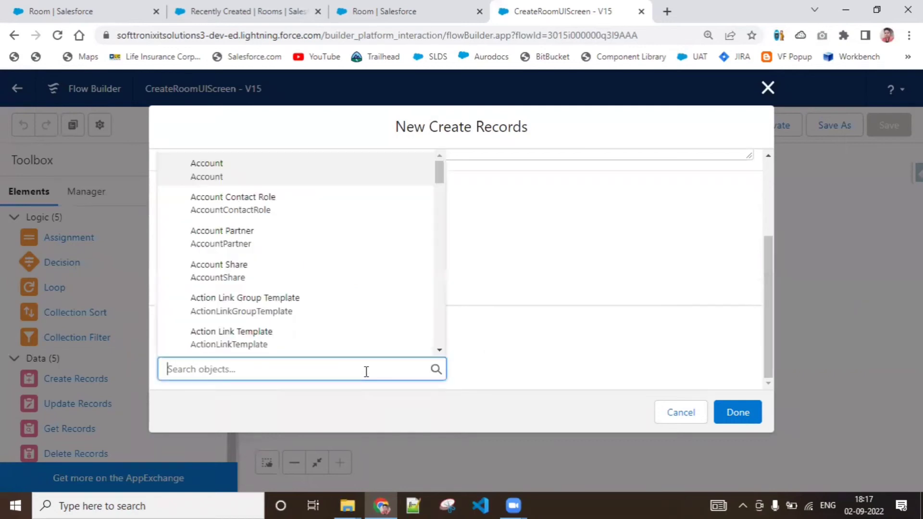
pyautogui.write('Room')
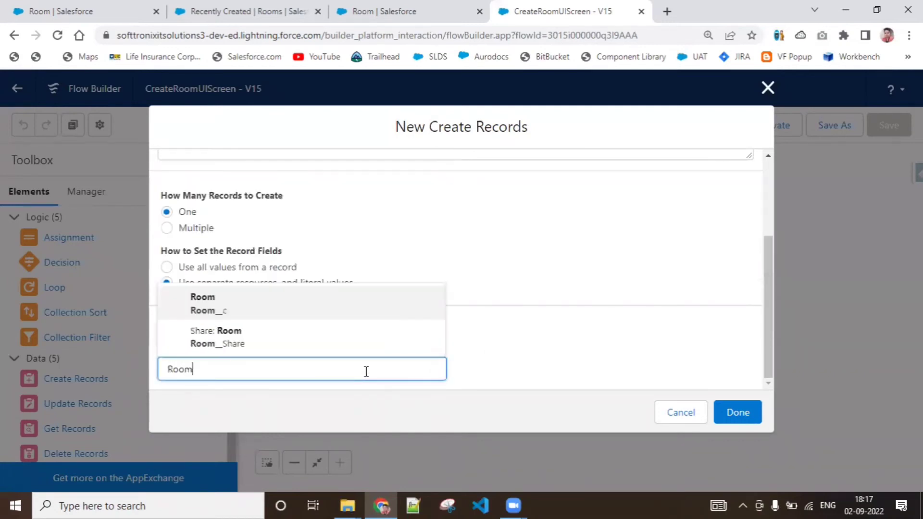
pyautogui.click(329, 308)
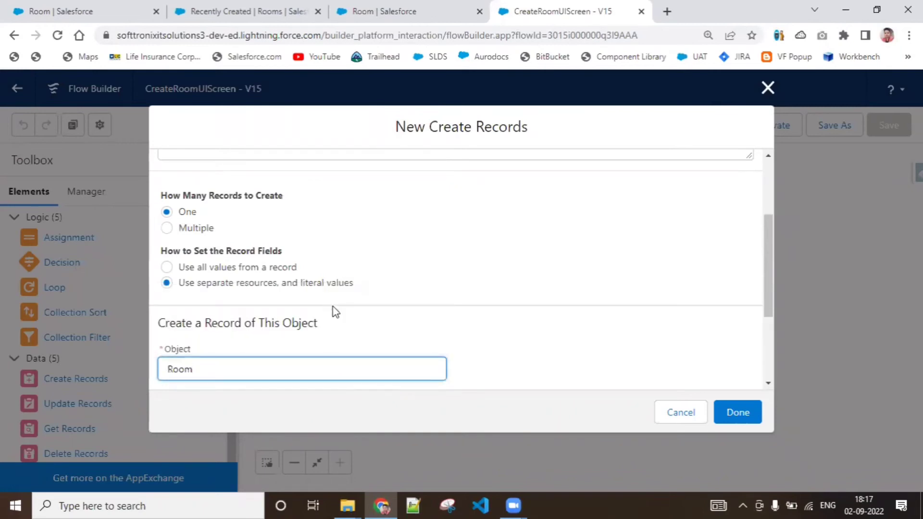
# Step: Map the Room_Charges__c field to the Hotel_Charges screen component in the Room field values
pyautogui.moveTo(768, 267); pyautogui.dragTo(771, 329)
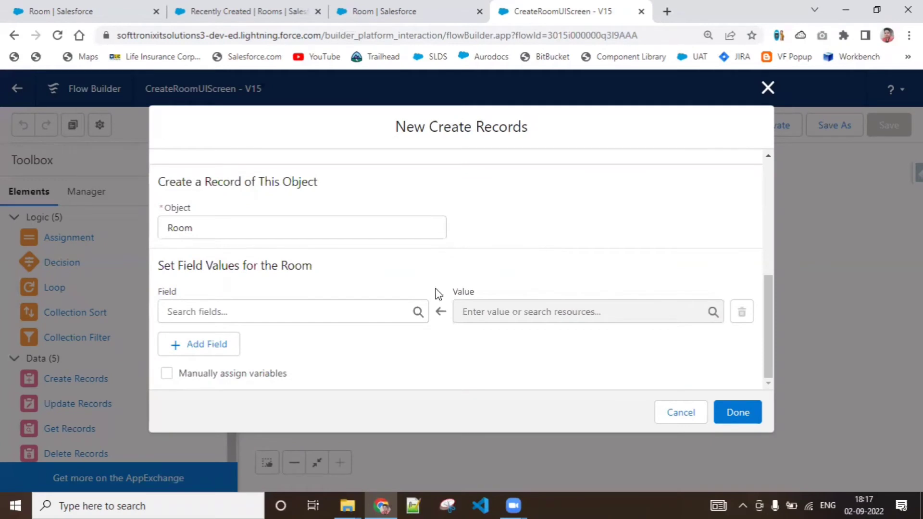
pyautogui.click(221, 312)
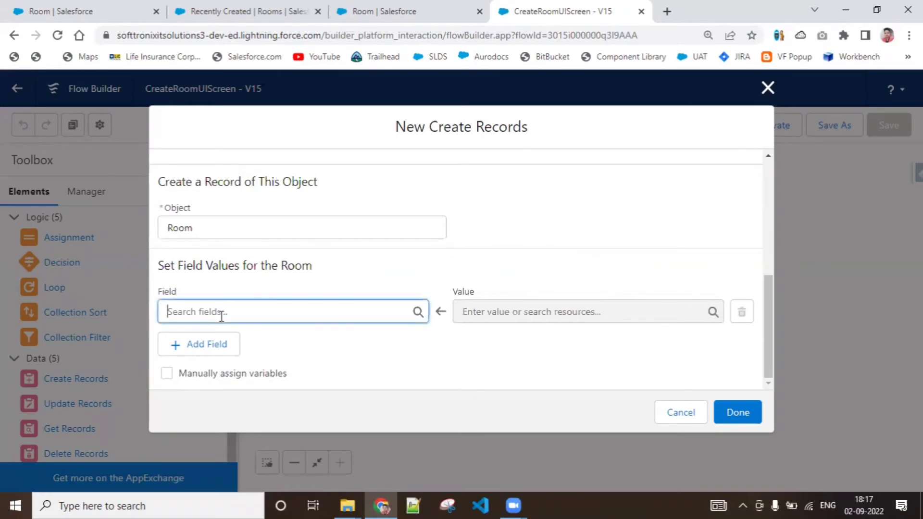
pyautogui.click(595, 196)
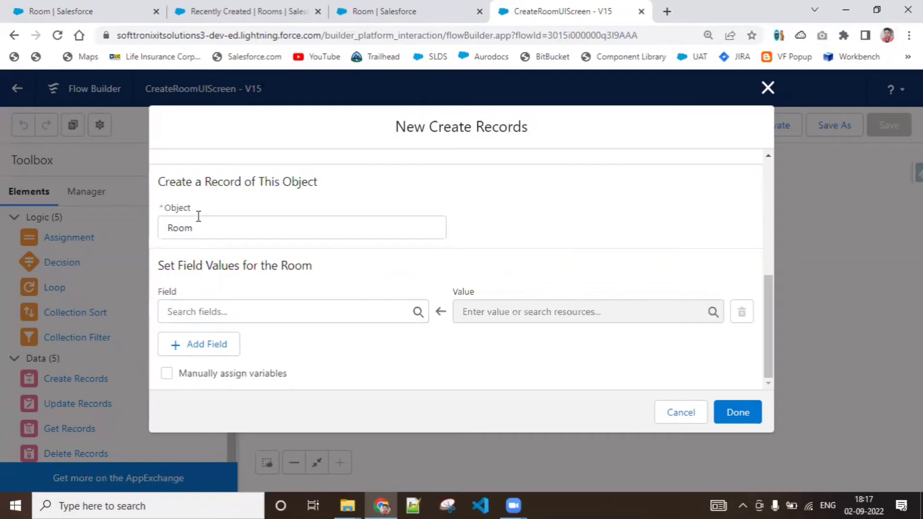
pyautogui.click(231, 312)
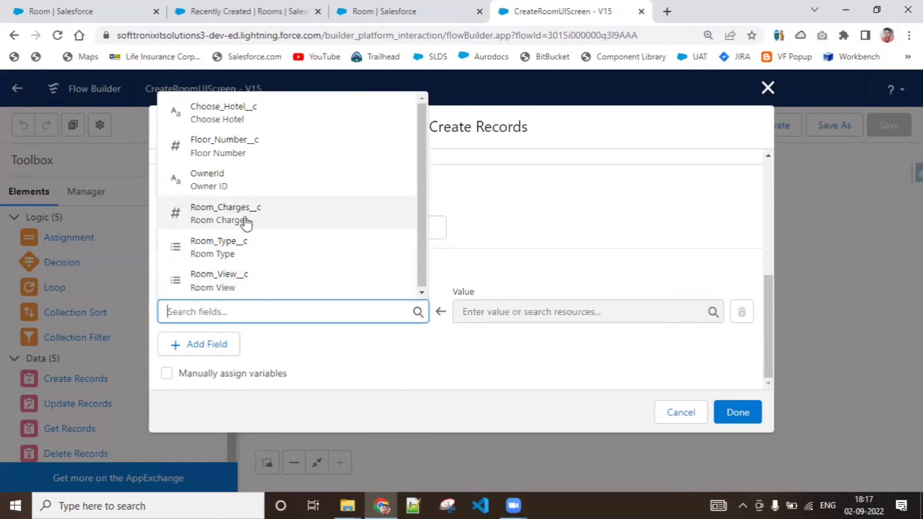
pyautogui.click(246, 222)
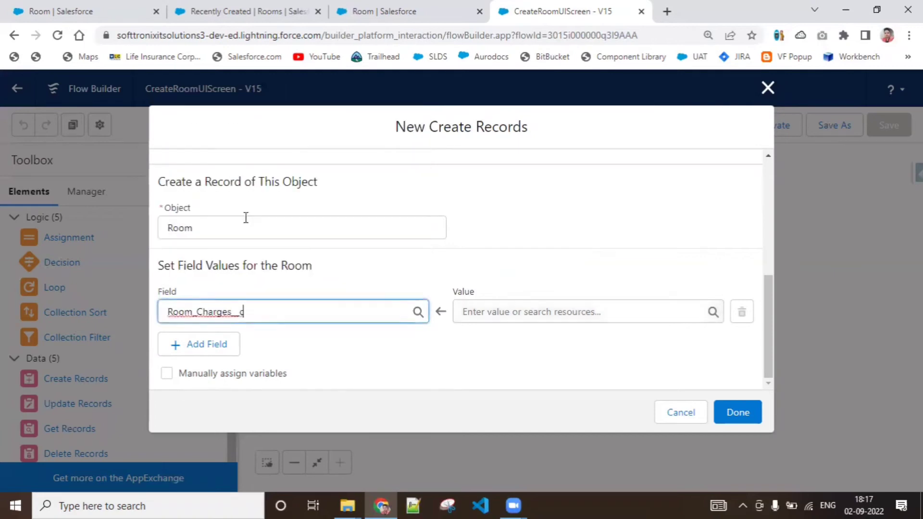
pyautogui.click(531, 312)
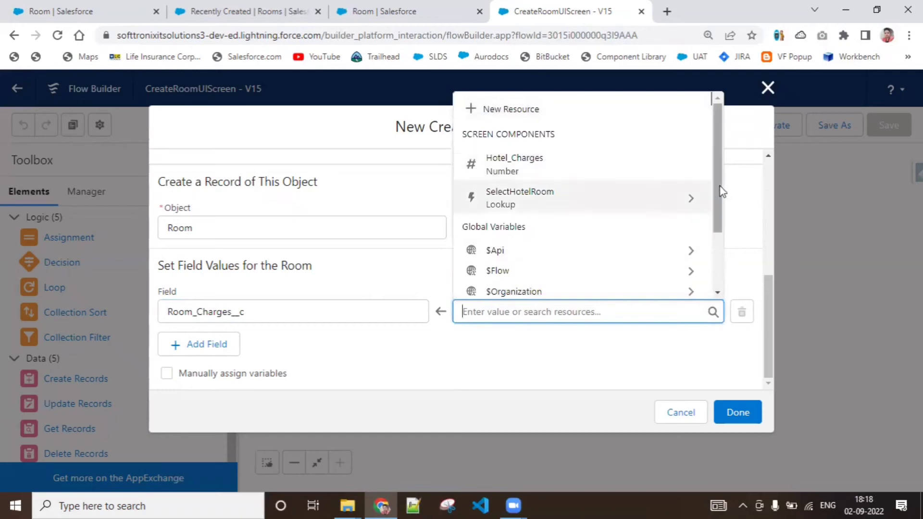
pyautogui.moveTo(720, 186); pyautogui.dragTo(708, 117)
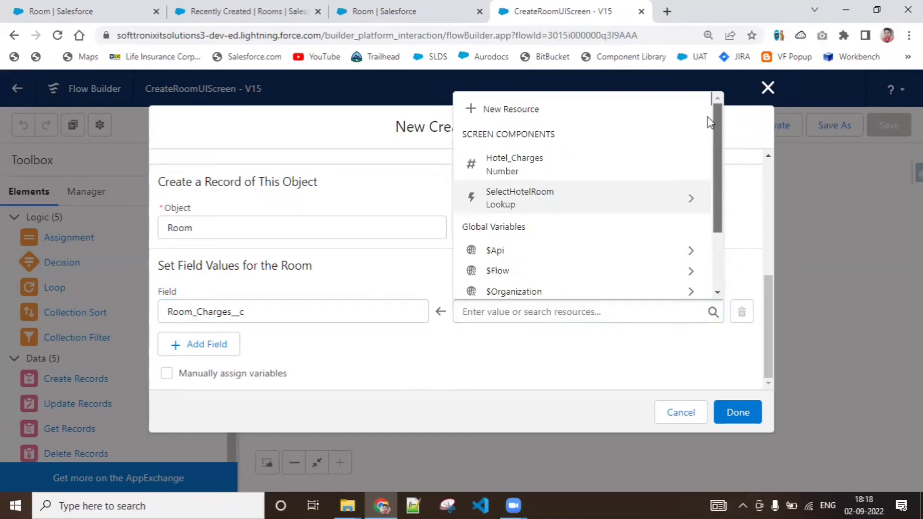
pyautogui.click(648, 315)
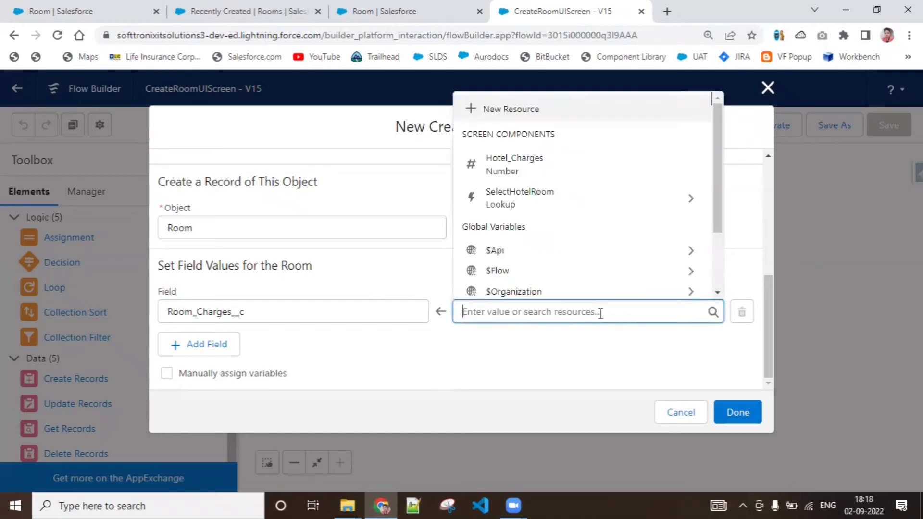
pyautogui.click(560, 171)
# Step: Add a second field value that maps Room_View__c to the Hotel_Room_View screen component
pyautogui.click(237, 352)
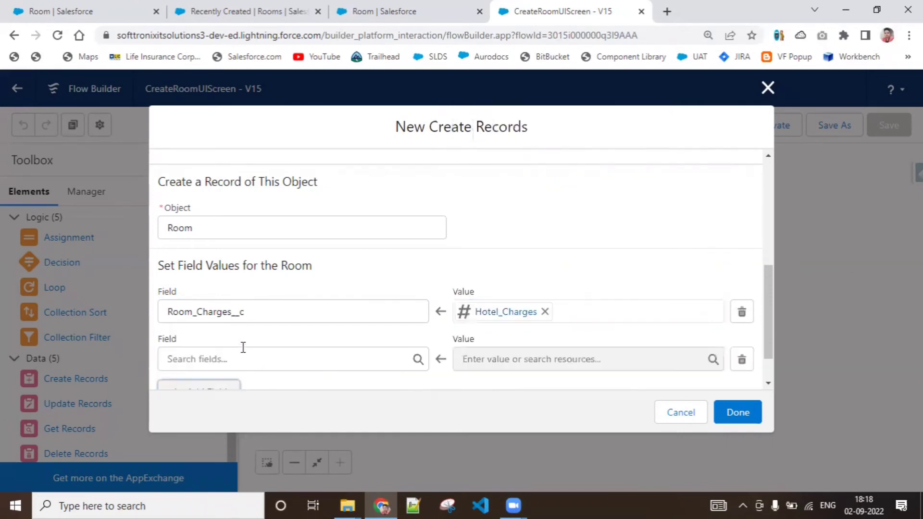
pyautogui.click(243, 358)
pyautogui.write('room')
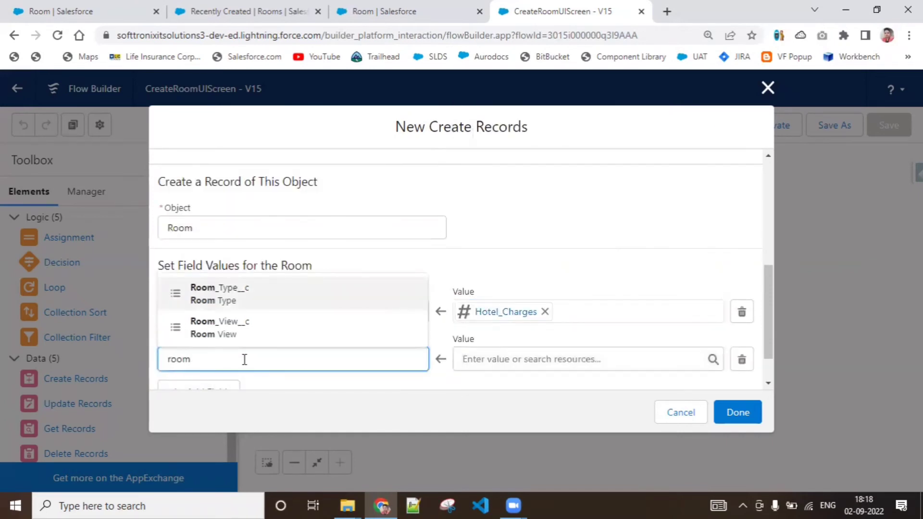
pyautogui.click(268, 329)
pyautogui.scroll(-1, 772, 336)
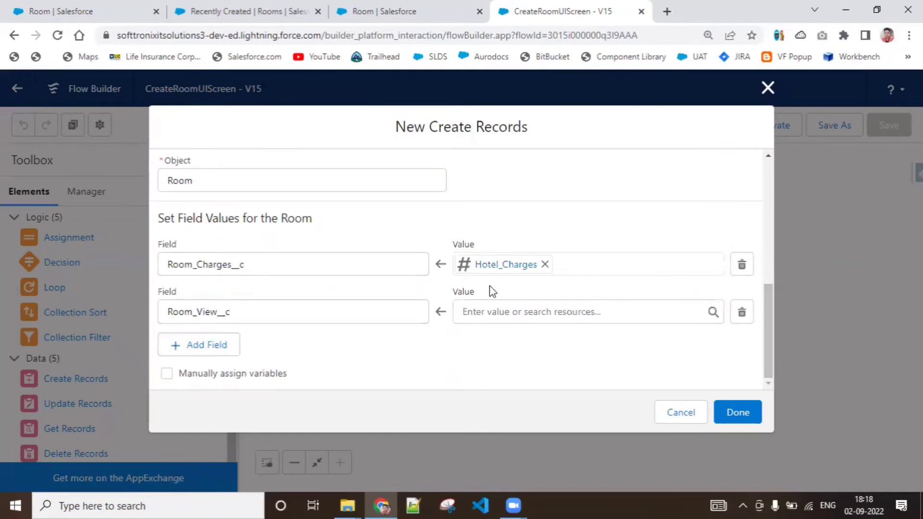
pyautogui.click(511, 312)
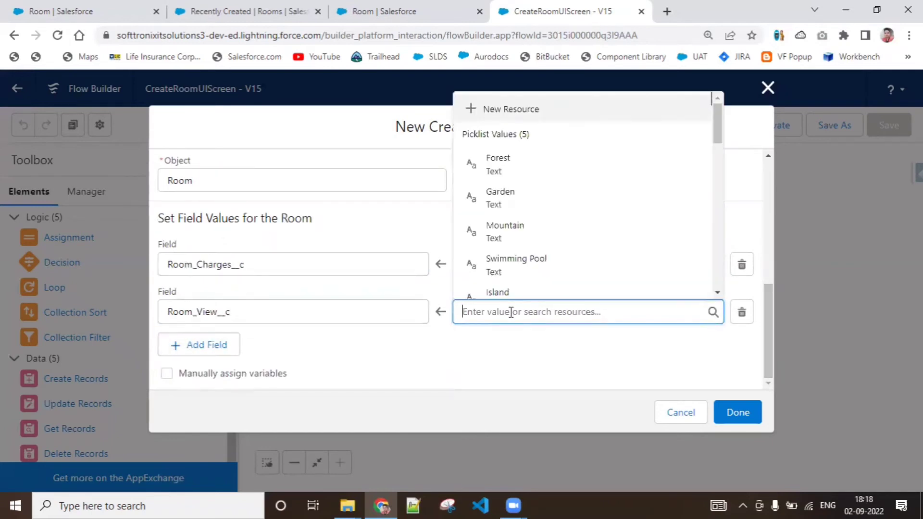
pyautogui.write('view')
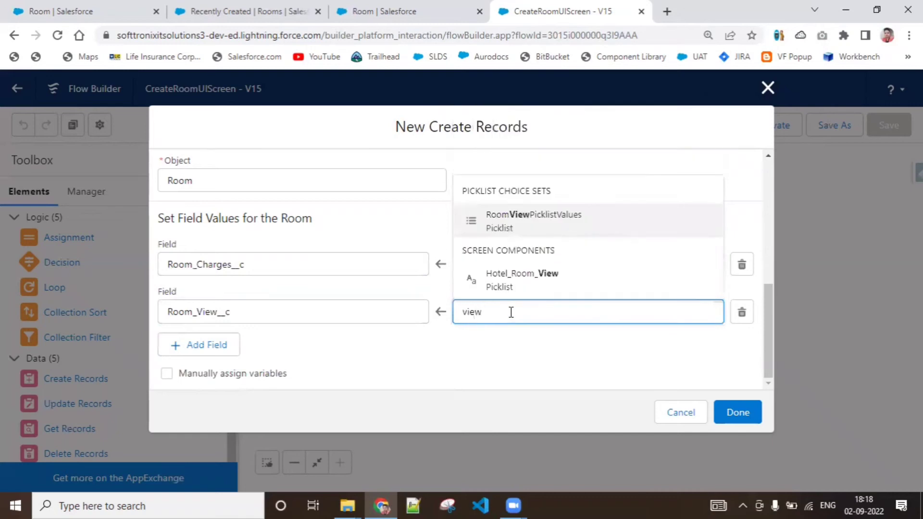
pyautogui.click(524, 281)
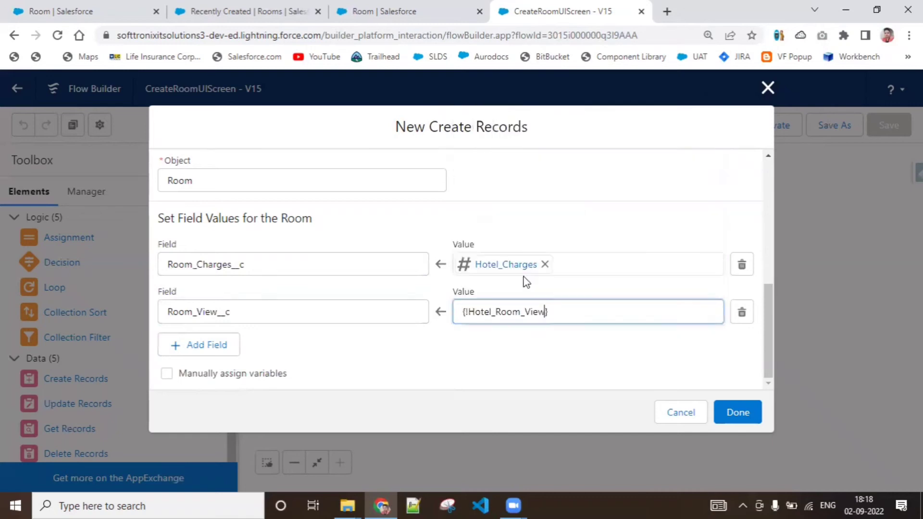
# Step: Add a third field value that maps Room_Type__c to the Hotel_Room_Type screen component
pyautogui.click(219, 353)
pyautogui.moveTo(765, 317); pyautogui.dragTo(768, 366)
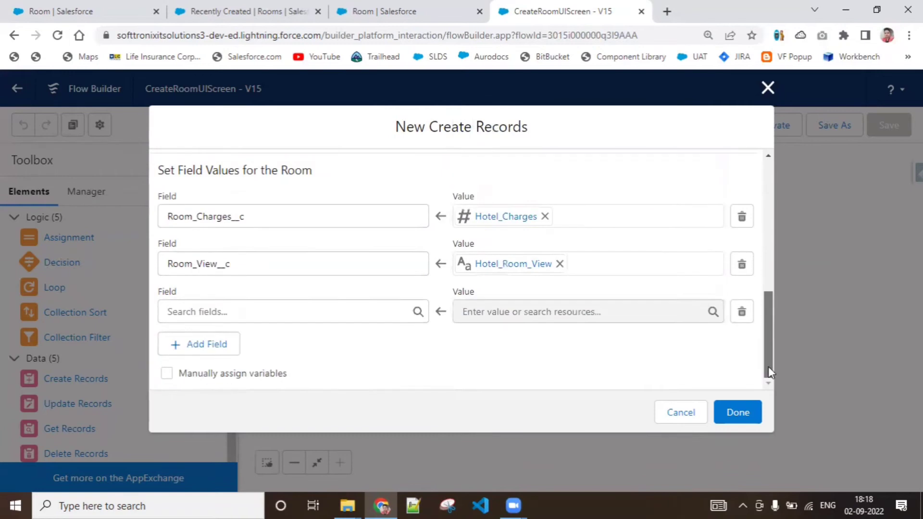
pyautogui.click(274, 312)
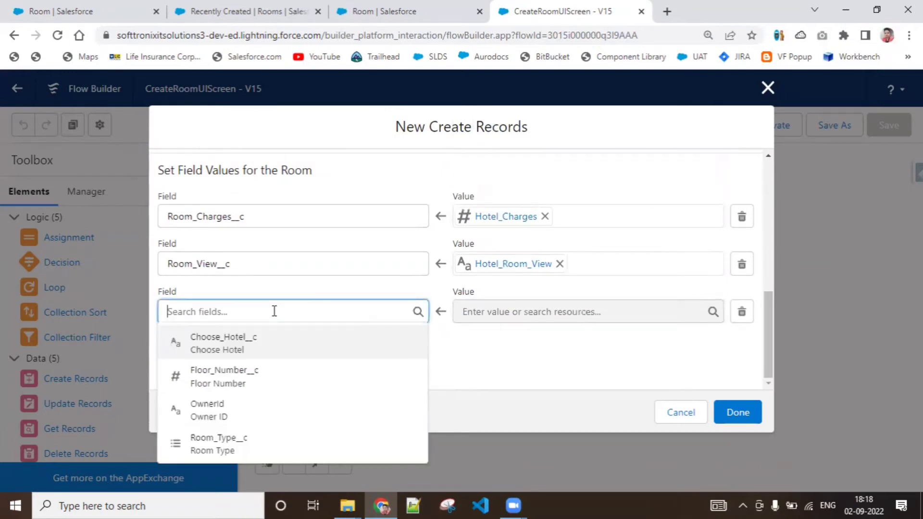
pyautogui.click(227, 444)
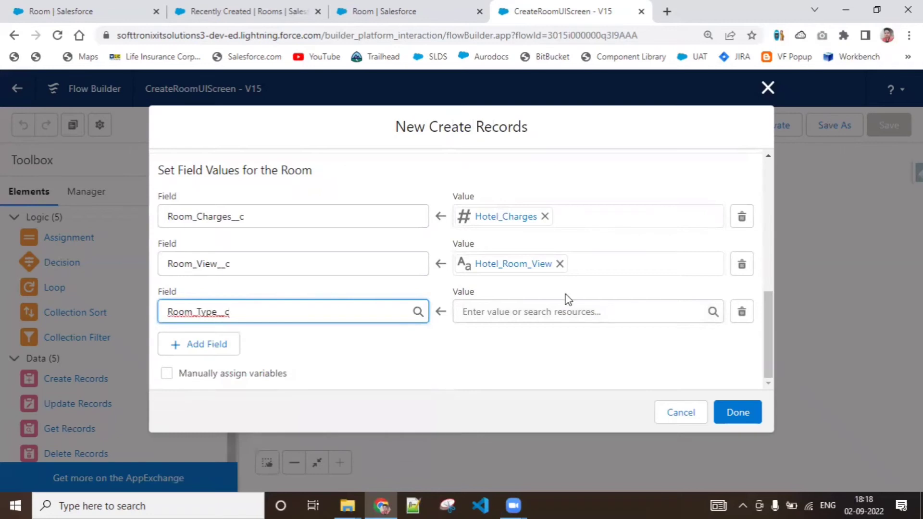
pyautogui.click(551, 318)
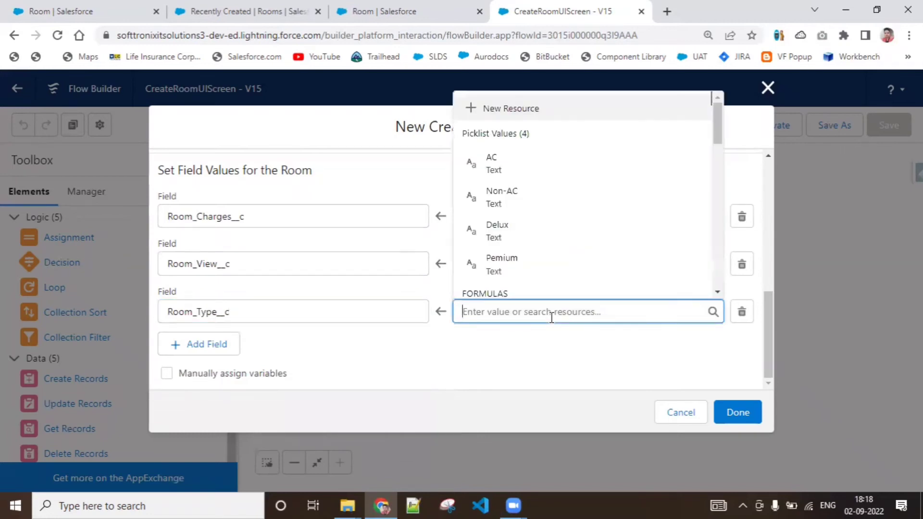
pyautogui.write('hote')
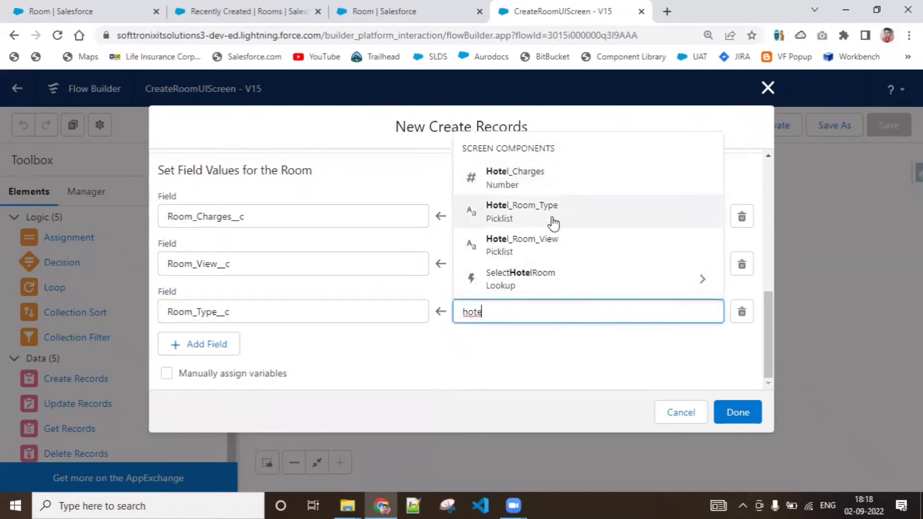
pyautogui.click(552, 222)
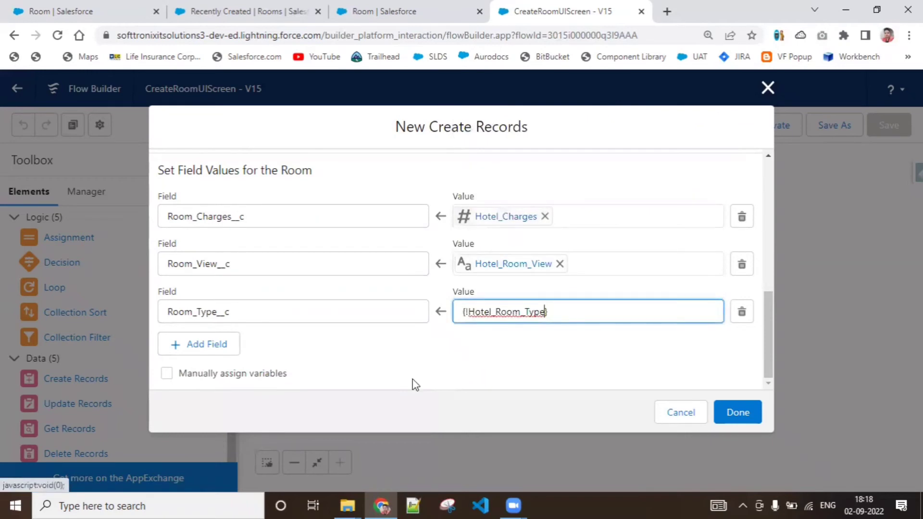
# Step: Add a fourth field value row to the Room mapping and choose Choose_Hotel__c as its field
pyautogui.click(225, 352)
pyautogui.moveTo(771, 304); pyautogui.dragTo(771, 359)
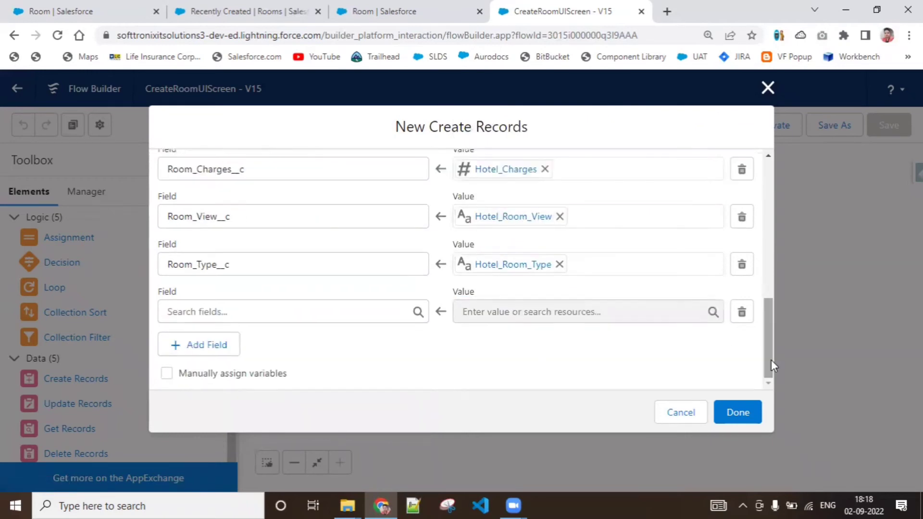
pyautogui.click(259, 303)
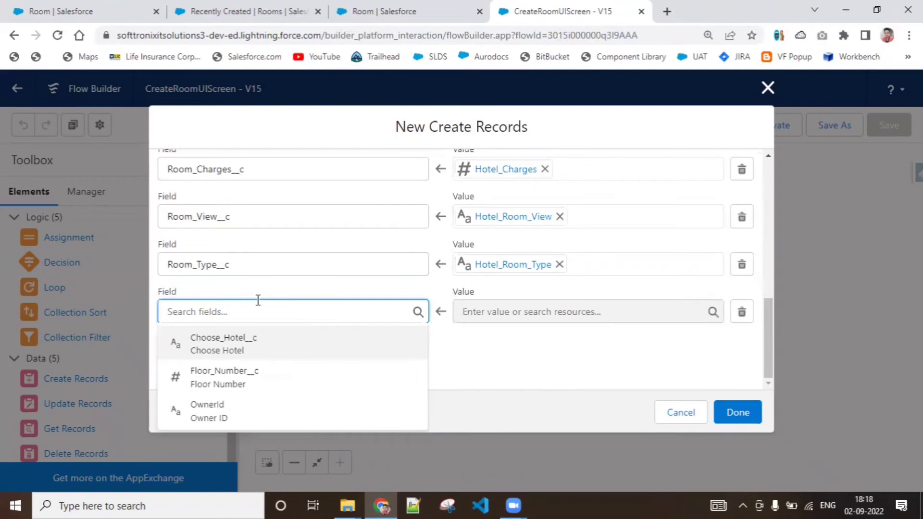
pyautogui.click(241, 345)
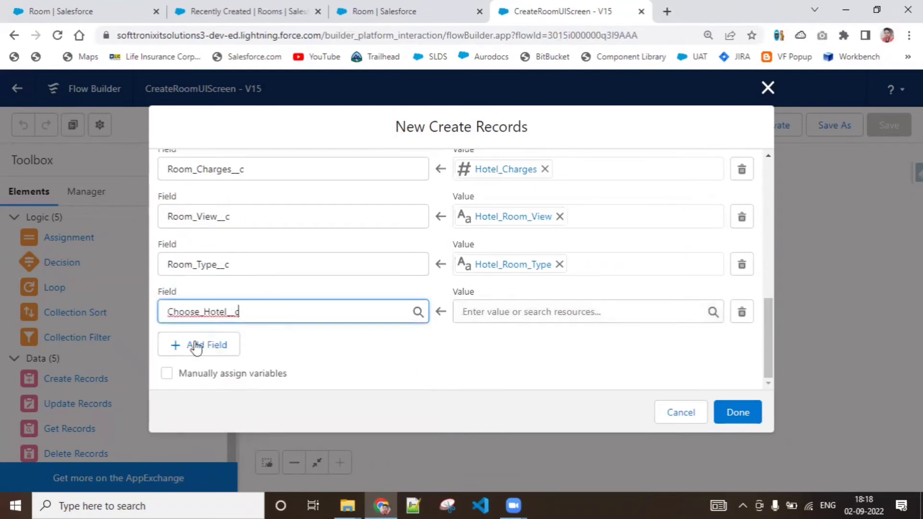
# Step: Map Choose_Hotel__c to the Record Id of the SelectHotelRoom lookup screen component
pyautogui.click(515, 312)
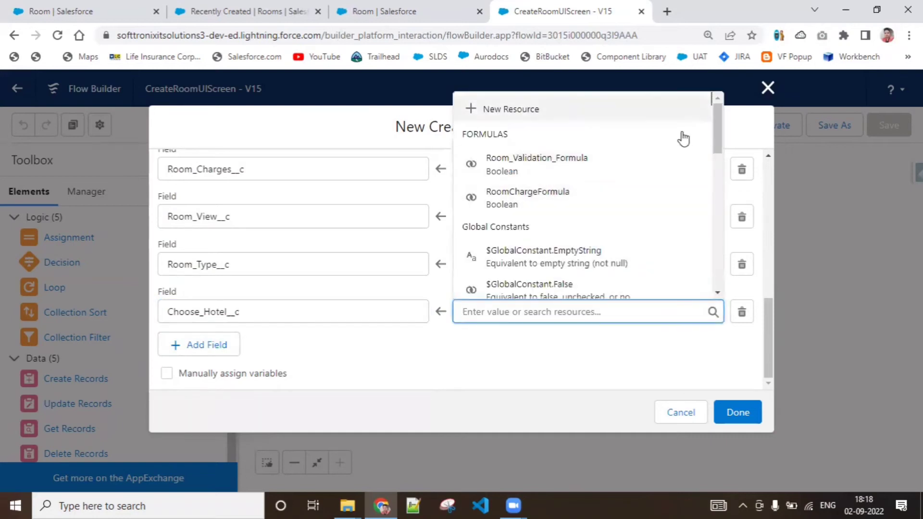
pyautogui.moveTo(715, 120); pyautogui.dragTo(723, 206)
pyautogui.click(599, 308)
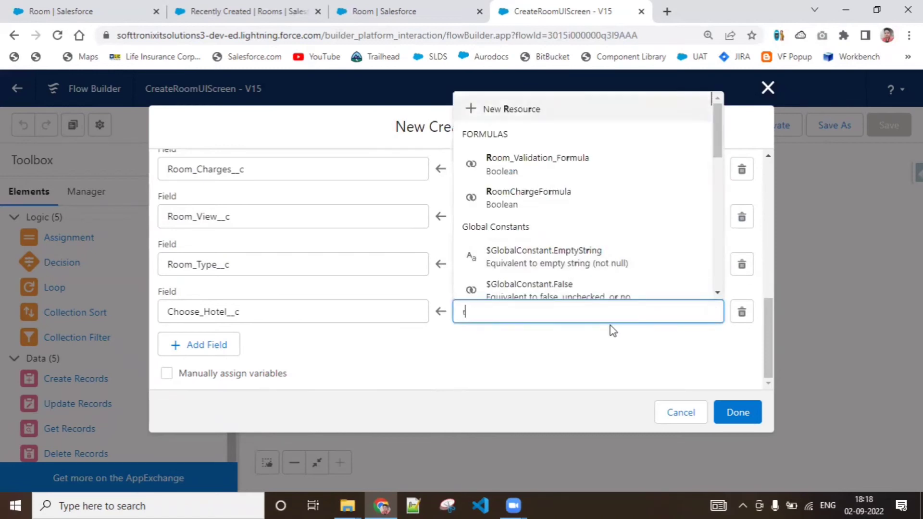
pyautogui.write('room')
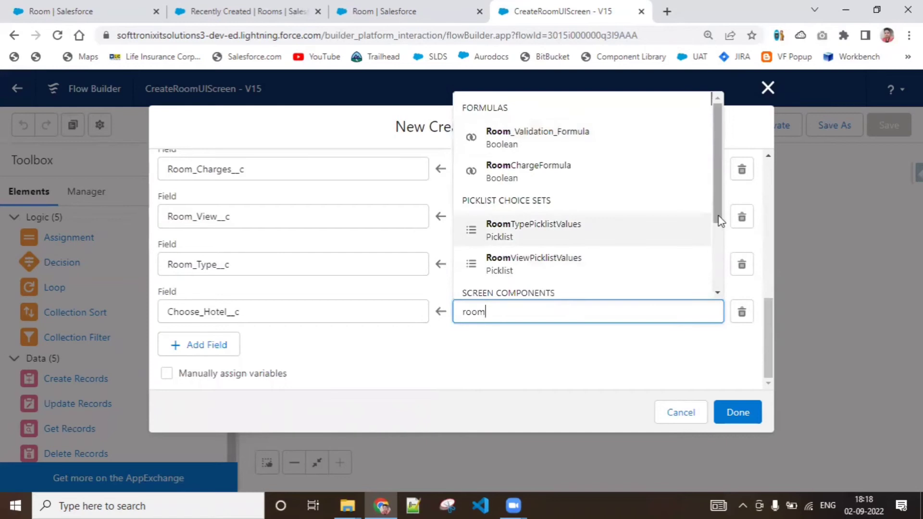
pyautogui.moveTo(719, 222); pyautogui.dragTo(721, 288)
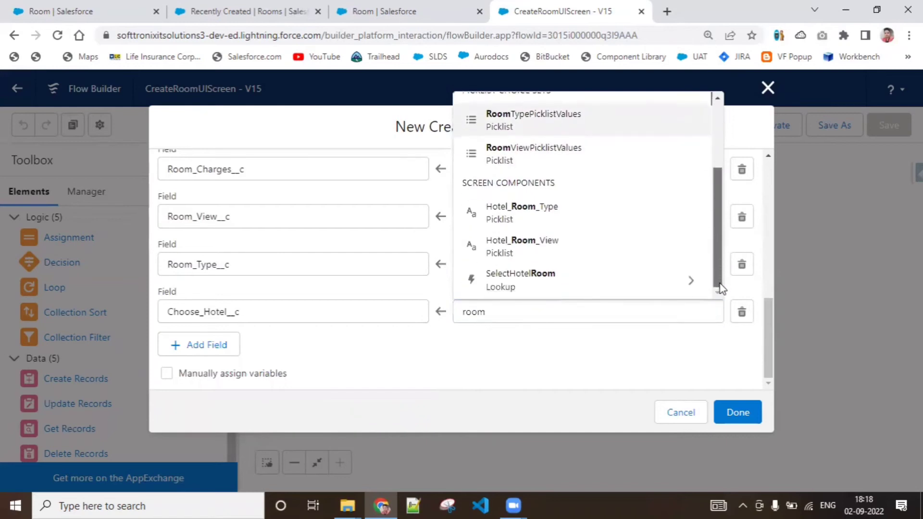
pyautogui.click(547, 293)
pyautogui.press('BackSpace')
pyautogui.click(406, 368)
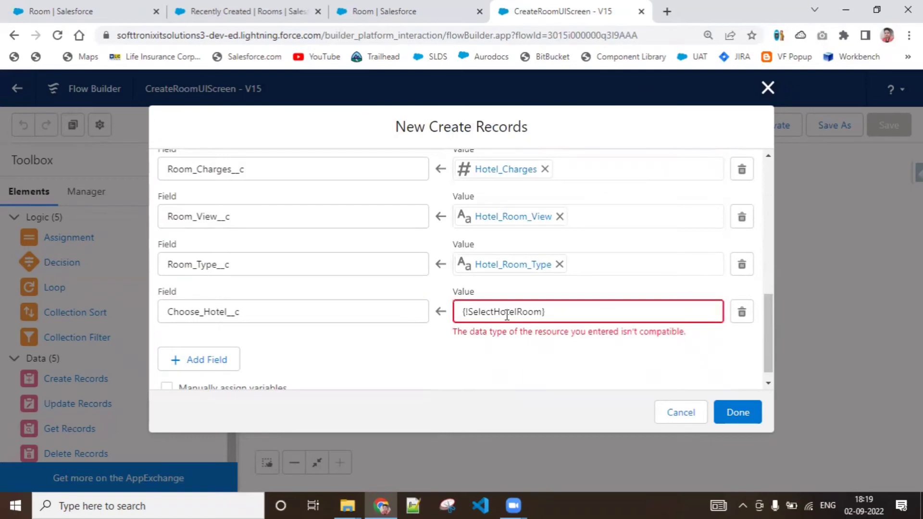
pyautogui.click(552, 310)
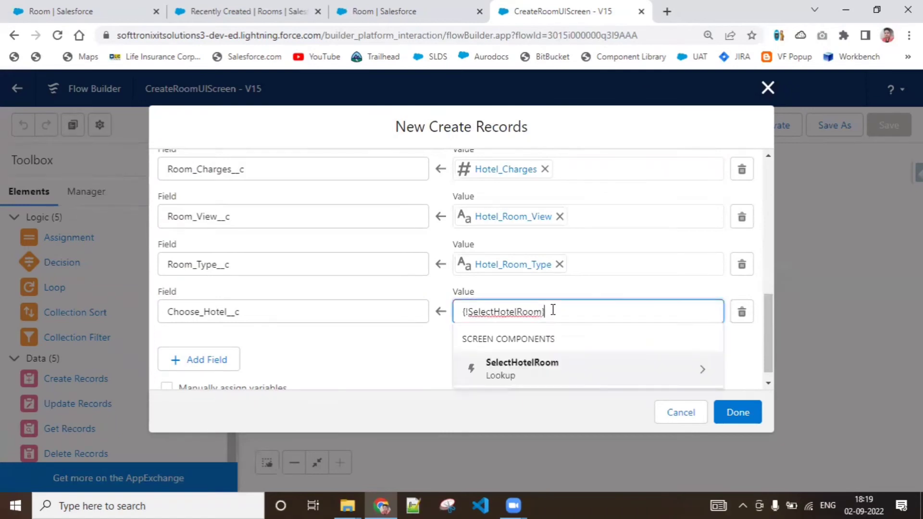
pyautogui.click(590, 380)
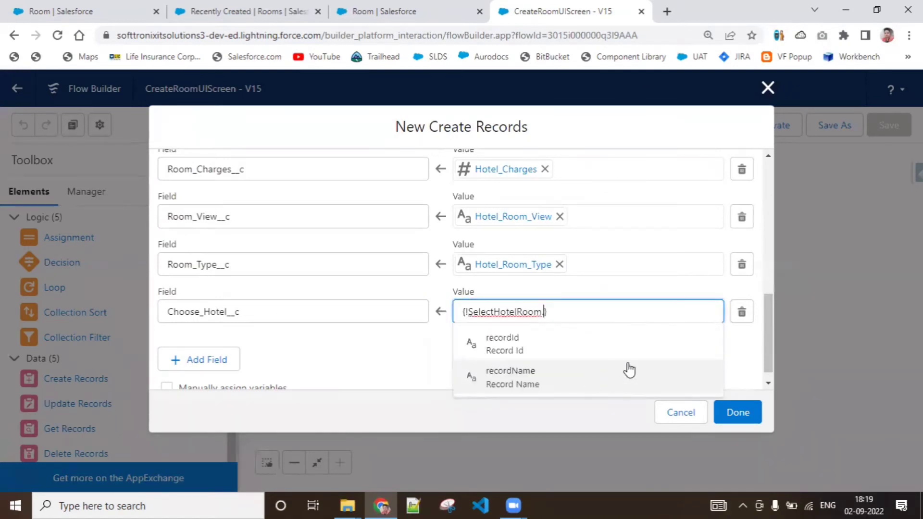
pyautogui.click(577, 345)
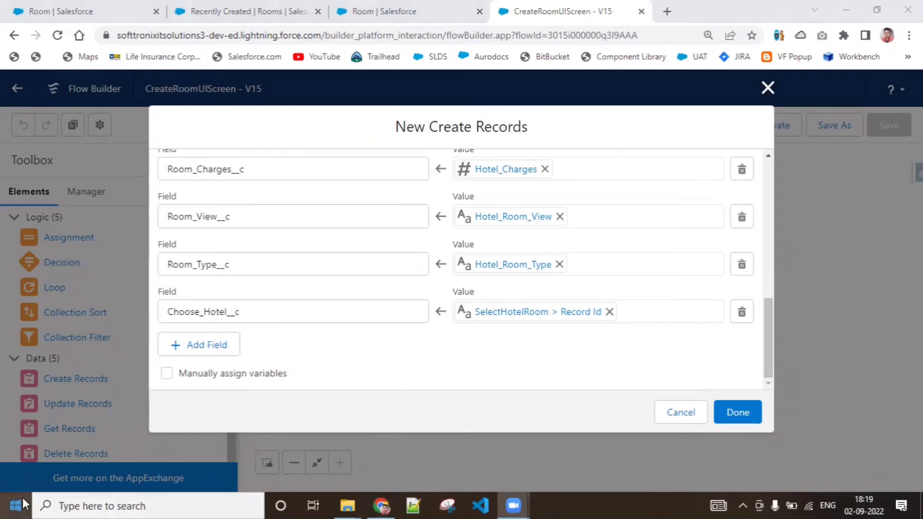
# Step: Open Paint and draw a freehand black rectangle on the left half of the blank canvas
pyautogui.click(95, 505)
pyautogui.write('paint')
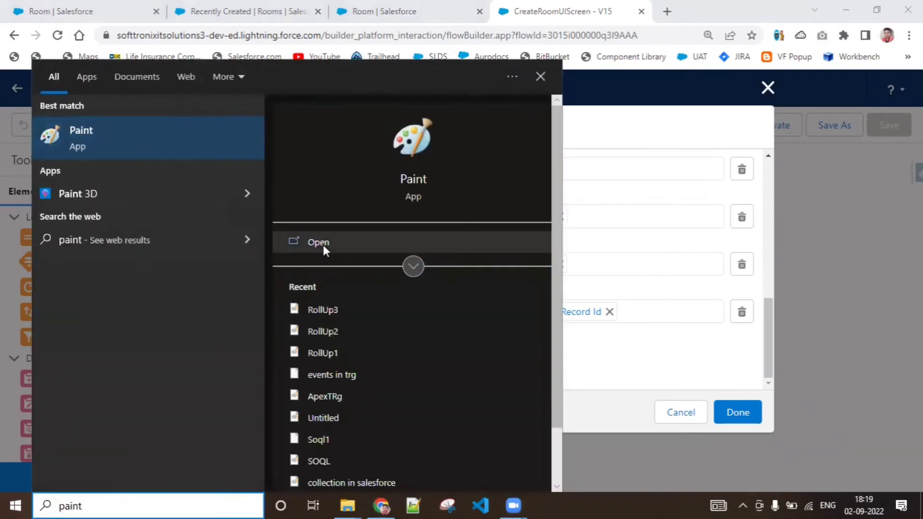
pyautogui.click(327, 245)
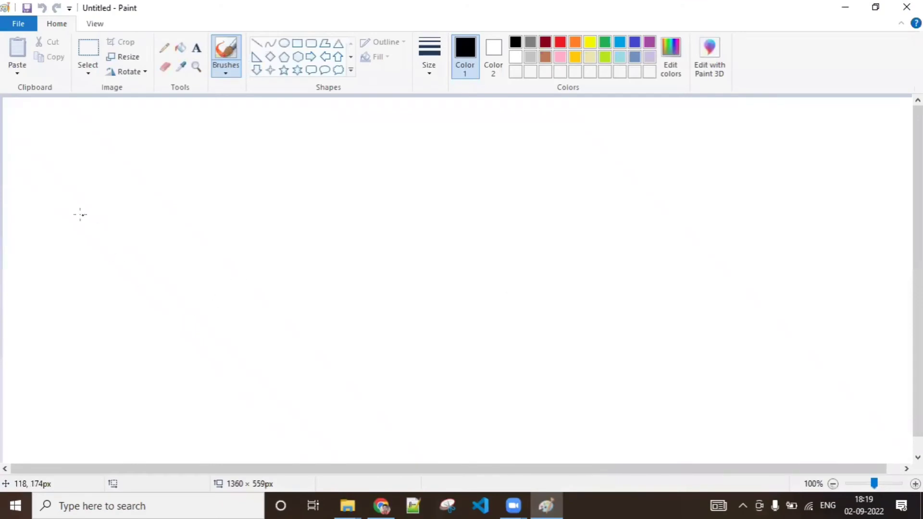
pyautogui.moveTo(82, 194); pyautogui.dragTo(100, 333)
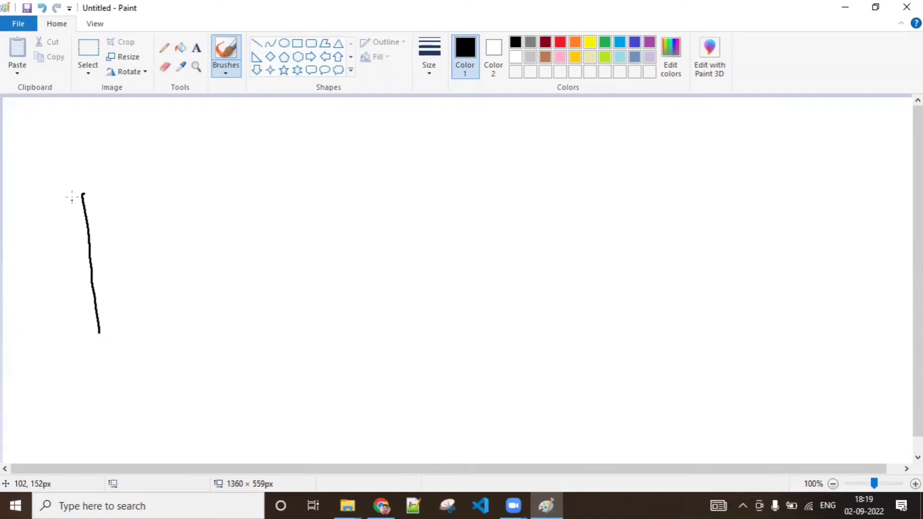
pyautogui.moveTo(76, 195)
pyautogui.mouseDown()
pyautogui.moveTo(291, 194)
pyautogui.moveTo(354, 294)
pyautogui.moveTo(368, 364)
pyautogui.mouseUp()
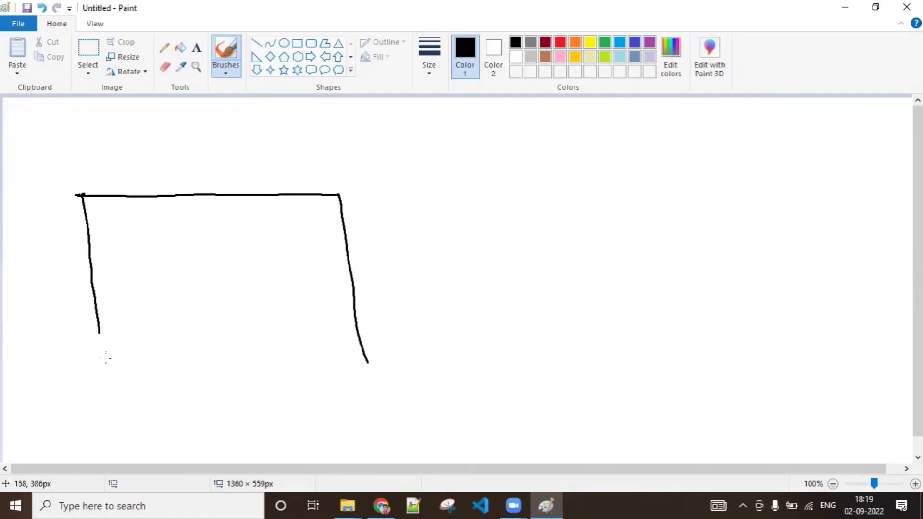
pyautogui.moveTo(99, 331); pyautogui.dragTo(356, 356)
# Step: Draw an arrow pointing right from the rectangle and a second, taller rectangle on the right side of the canvas
pyautogui.moveTo(406, 262)
pyautogui.mouseDown()
pyautogui.moveTo(479, 258)
pyautogui.moveTo(486, 269)
pyautogui.mouseUp()
pyautogui.moveTo(560, 185); pyautogui.dragTo(574, 359)
pyautogui.moveTo(559, 181)
pyautogui.mouseDown()
pyautogui.moveTo(763, 172)
pyautogui.moveTo(755, 390)
pyautogui.moveTo(630, 392)
pyautogui.mouseUp()
pyautogui.moveTo(596, 390); pyautogui.dragTo(561, 390)
# Step: Handwrite the heading Room__c above the right rectangle and UI above the left rectangle
pyautogui.moveTo(582, 137)
pyautogui.mouseDown()
pyautogui.moveTo(600, 144)
pyautogui.moveTo(607, 161)
pyautogui.mouseUp()
pyautogui.moveTo(608, 145); pyautogui.dragTo(632, 153)
pyautogui.moveTo(627, 154)
pyautogui.mouseDown()
pyautogui.moveTo(638, 137)
pyautogui.moveTo(652, 153)
pyautogui.mouseUp()
pyautogui.moveTo(660, 155); pyautogui.dragTo(720, 151)
pyautogui.moveTo(136, 140)
pyautogui.mouseDown()
pyautogui.moveTo(135, 155)
pyautogui.moveTo(151, 138)
pyautogui.mouseUp()
pyautogui.moveTo(163, 136)
pyautogui.mouseDown()
pyautogui.moveTo(179, 135)
pyautogui.moveTo(169, 157)
pyautogui.mouseUp()
pyautogui.moveTo(164, 158); pyautogui.dragTo(191, 154)
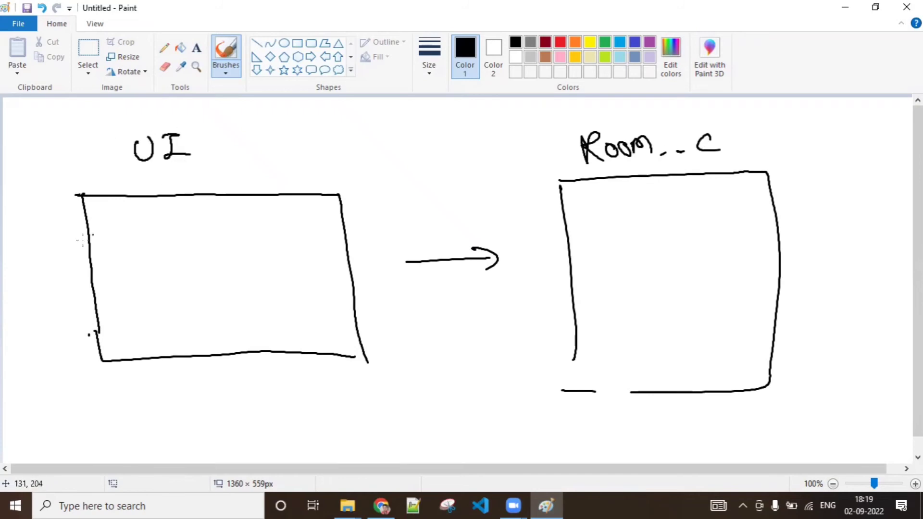
# Step: Handwrite the form inputs R.Ch, R-T, R-V and Select Hotel as a list inside the UI rectangle
pyautogui.moveTo(96, 211)
pyautogui.mouseDown()
pyautogui.moveTo(108, 228)
pyautogui.moveTo(136, 227)
pyautogui.mouseUp()
pyautogui.moveTo(140, 208); pyautogui.dragTo(156, 224)
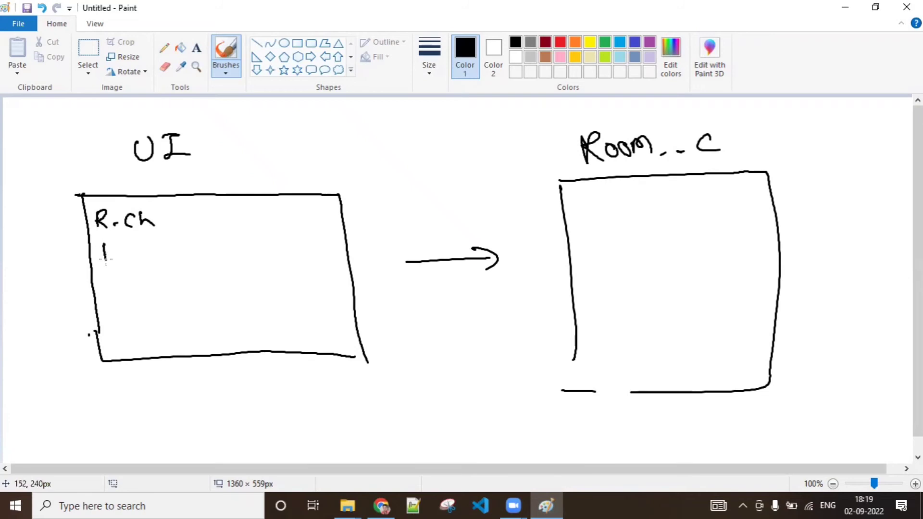
pyautogui.moveTo(105, 243)
pyautogui.mouseDown()
pyautogui.moveTo(113, 260)
pyautogui.moveTo(133, 255)
pyautogui.mouseUp()
pyautogui.moveTo(138, 246); pyautogui.dragTo(149, 245)
pyautogui.moveTo(144, 245)
pyautogui.mouseDown()
pyautogui.moveTo(143, 260)
pyautogui.moveTo(108, 292)
pyautogui.moveTo(116, 292)
pyautogui.mouseUp()
pyautogui.moveTo(125, 287)
pyautogui.mouseDown()
pyautogui.moveTo(154, 289)
pyautogui.moveTo(163, 271)
pyautogui.mouseUp()
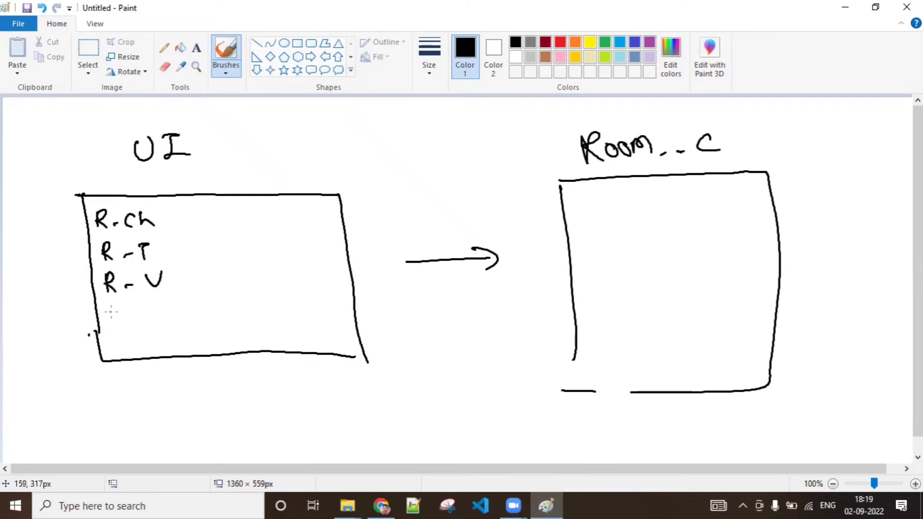
pyautogui.moveTo(115, 312)
pyautogui.mouseDown()
pyautogui.moveTo(105, 328)
pyautogui.moveTo(124, 328)
pyautogui.mouseUp()
pyautogui.moveTo(128, 308)
pyautogui.mouseDown()
pyautogui.moveTo(129, 328)
pyautogui.moveTo(139, 327)
pyautogui.mouseUp()
pyautogui.moveTo(149, 320); pyautogui.dragTo(159, 328)
pyautogui.moveTo(152, 321); pyautogui.dragTo(177, 325)
pyautogui.moveTo(176, 319)
pyautogui.mouseDown()
pyautogui.moveTo(188, 312)
pyautogui.moveTo(186, 325)
pyautogui.mouseUp()
pyautogui.moveTo(197, 312)
pyautogui.mouseDown()
pyautogui.moveTo(192, 324)
pyautogui.moveTo(210, 319)
pyautogui.mouseUp()
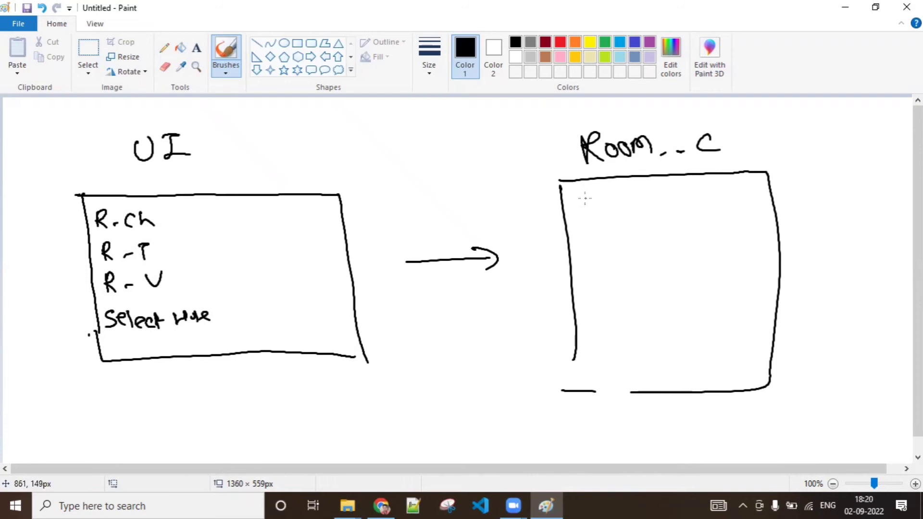
# Step: Handwrite the object fields Charge, View, Type and Hotel choose as a list inside the Room__c rectangle
pyautogui.moveTo(588, 194)
pyautogui.mouseDown()
pyautogui.moveTo(599, 210)
pyautogui.moveTo(625, 209)
pyautogui.mouseUp()
pyautogui.moveTo(630, 201); pyautogui.dragTo(628, 214)
pyautogui.moveTo(575, 228)
pyautogui.mouseDown()
pyautogui.moveTo(586, 228)
pyautogui.moveTo(590, 240)
pyautogui.mouseUp()
pyautogui.moveTo(593, 234); pyautogui.dragTo(627, 233)
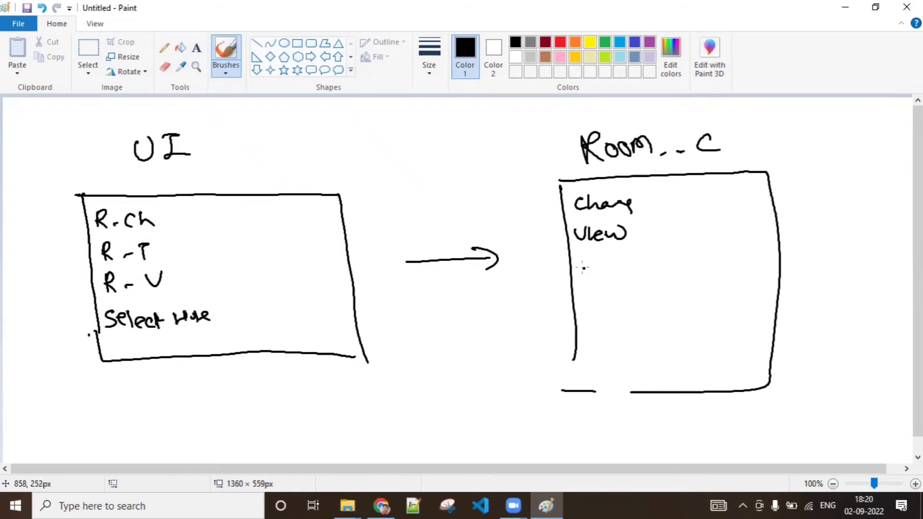
pyautogui.moveTo(582, 266); pyautogui.dragTo(596, 265)
pyautogui.moveTo(589, 266); pyautogui.dragTo(591, 284)
pyautogui.moveTo(597, 271); pyautogui.dragTo(602, 291)
pyautogui.moveTo(613, 272)
pyautogui.mouseDown()
pyautogui.moveTo(615, 289)
pyautogui.moveTo(623, 280)
pyautogui.mouseUp()
pyautogui.moveTo(624, 280); pyautogui.dragTo(632, 275)
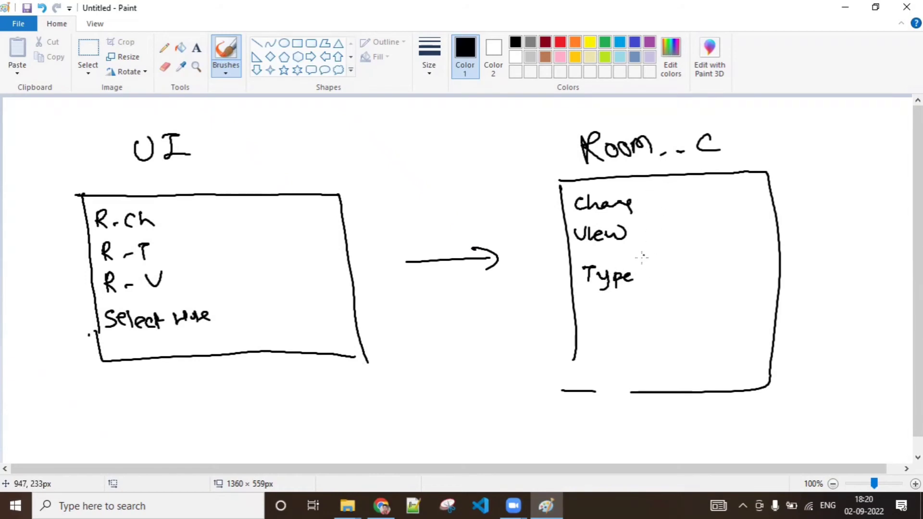
pyautogui.moveTo(596, 319)
pyautogui.mouseDown()
pyautogui.moveTo(587, 334)
pyautogui.moveTo(611, 325)
pyautogui.moveTo(611, 338)
pyautogui.mouseUp()
pyautogui.moveTo(619, 323); pyautogui.dragTo(726, 318)
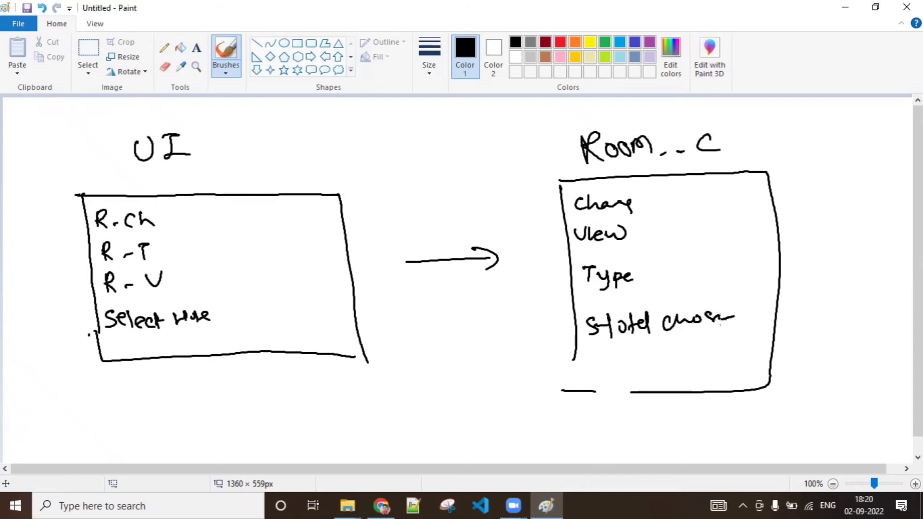
# Step: In red, draw a boxed Save label in the UI rectangle with an arrow to the Room__c rectangle, captioned Create Record
pyautogui.click(560, 42)
pyautogui.moveTo(188, 352)
pyautogui.mouseDown()
pyautogui.moveTo(184, 332)
pyautogui.moveTo(289, 355)
pyautogui.moveTo(180, 358)
pyautogui.moveTo(195, 352)
pyautogui.mouseUp()
pyautogui.moveTo(220, 341)
pyautogui.mouseDown()
pyautogui.moveTo(213, 353)
pyautogui.moveTo(225, 351)
pyautogui.mouseUp()
pyautogui.moveTo(225, 343); pyautogui.dragTo(243, 338)
pyautogui.moveTo(241, 347)
pyautogui.mouseDown()
pyautogui.moveTo(315, 371)
pyautogui.moveTo(542, 327)
pyautogui.moveTo(525, 359)
pyautogui.mouseUp()
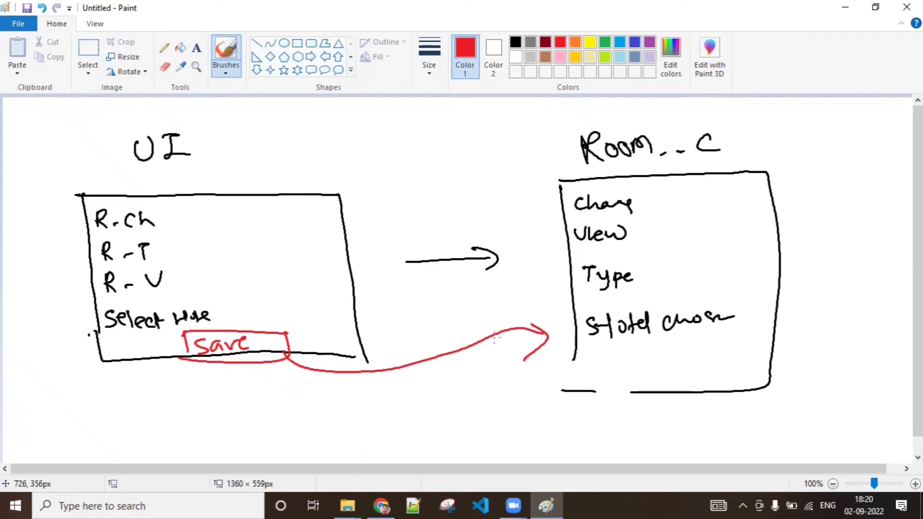
pyautogui.moveTo(312, 400)
pyautogui.mouseDown()
pyautogui.moveTo(342, 407)
pyautogui.moveTo(369, 389)
pyautogui.moveTo(403, 398)
pyautogui.moveTo(460, 382)
pyautogui.moveTo(465, 391)
pyautogui.mouseUp()
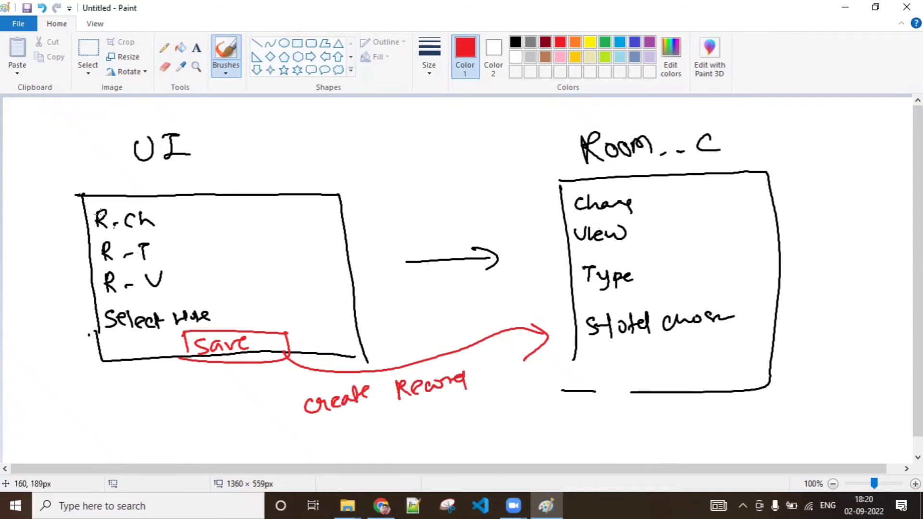
# Step: Circle the UI heading in red and handwrite Dummy beside it
pyautogui.moveTo(182, 118)
pyautogui.mouseDown()
pyautogui.moveTo(203, 151)
pyautogui.moveTo(183, 115)
pyautogui.mouseUp()
pyautogui.moveTo(228, 139)
pyautogui.mouseDown()
pyautogui.moveTo(229, 161)
pyautogui.moveTo(265, 154)
pyautogui.mouseUp()
pyautogui.moveTo(266, 144)
pyautogui.mouseDown()
pyautogui.moveTo(275, 134)
pyautogui.moveTo(371, 144)
pyautogui.mouseUp()
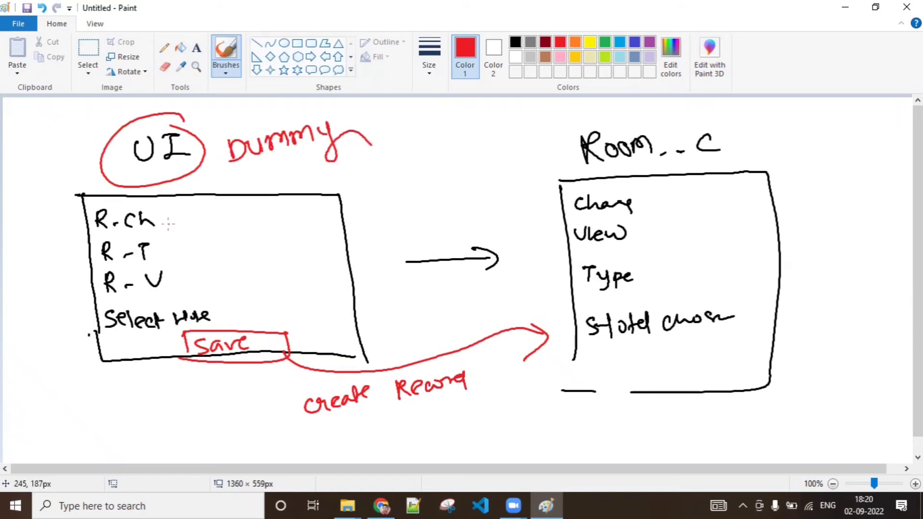
# Step: Draw red arrows linking each UI input to its matching charge, type, view and hotel field in the Room__c rectangle
pyautogui.moveTo(168, 220)
pyautogui.mouseDown()
pyautogui.moveTo(557, 217)
pyautogui.moveTo(552, 226)
pyautogui.mouseUp()
pyautogui.moveTo(161, 249)
pyautogui.mouseDown()
pyautogui.moveTo(397, 246)
pyautogui.moveTo(473, 278)
pyautogui.moveTo(566, 283)
pyautogui.moveTo(553, 292)
pyautogui.mouseUp()
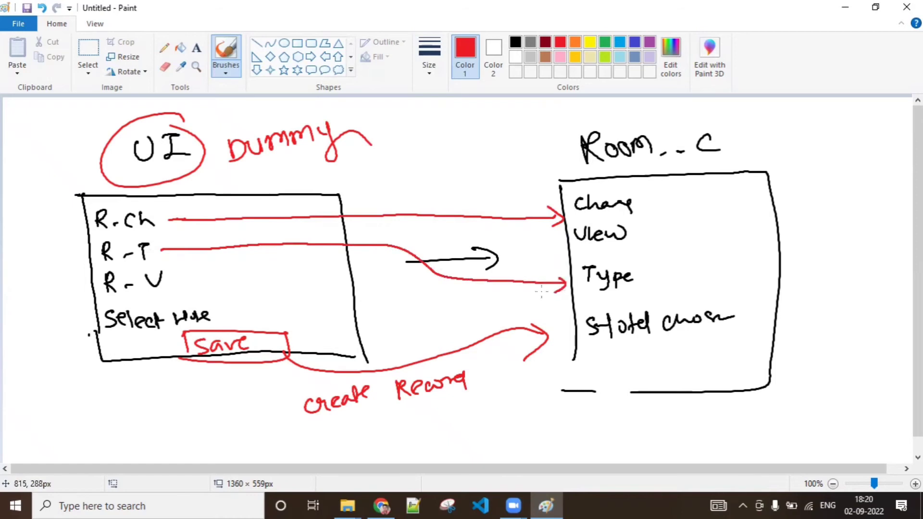
pyautogui.moveTo(180, 282)
pyautogui.mouseDown()
pyautogui.moveTo(430, 257)
pyautogui.moveTo(535, 235)
pyautogui.moveTo(558, 241)
pyautogui.moveTo(552, 250)
pyautogui.mouseUp()
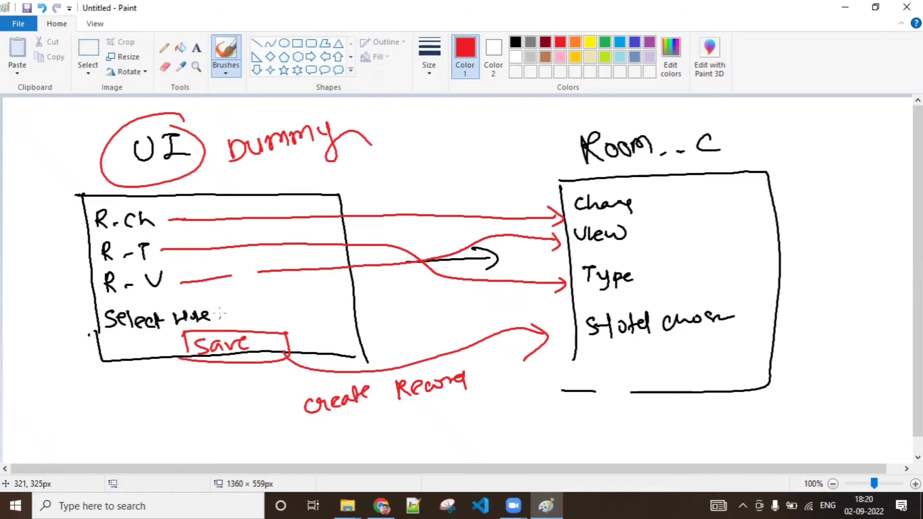
pyautogui.moveTo(219, 312); pyautogui.dragTo(555, 313)
pyautogui.moveTo(561, 303); pyautogui.dragTo(556, 322)
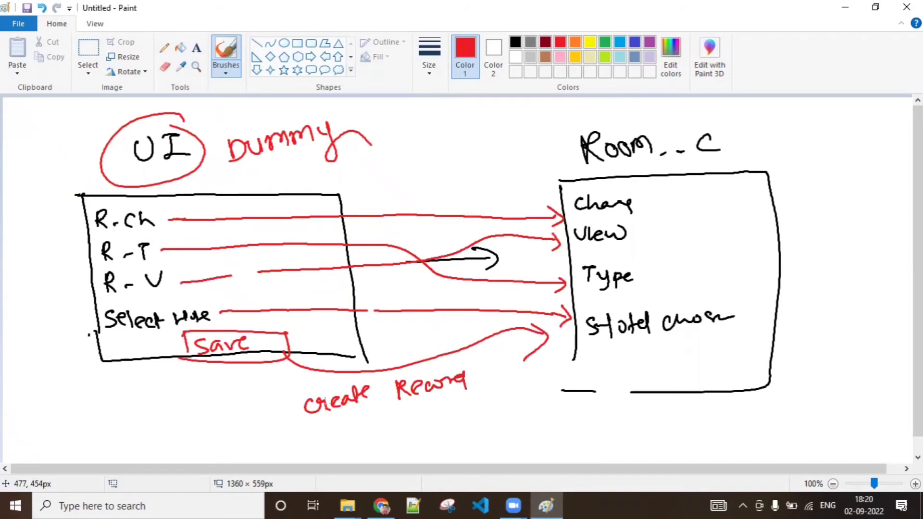
# Step: Return to Flow Builder, finish the Create Records element and connect the Enter Room Details screen to it
pyautogui.click(382, 505)
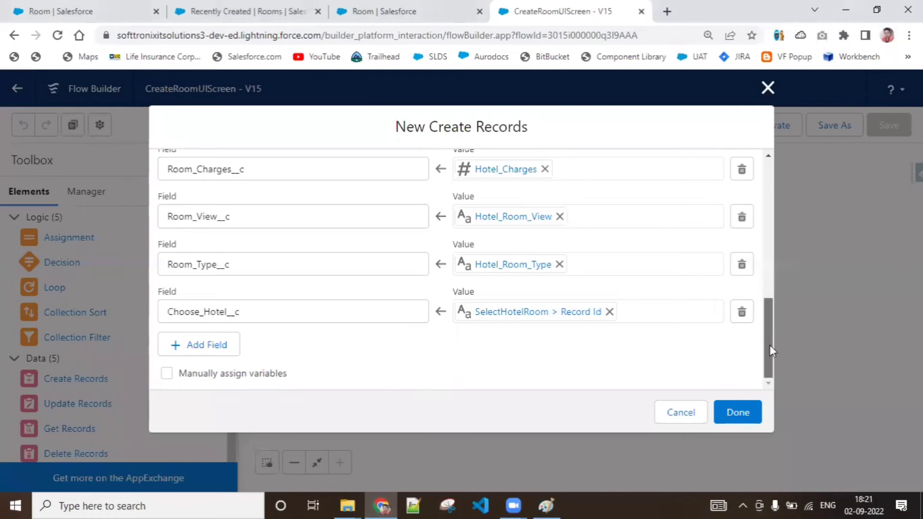
pyautogui.click(745, 410)
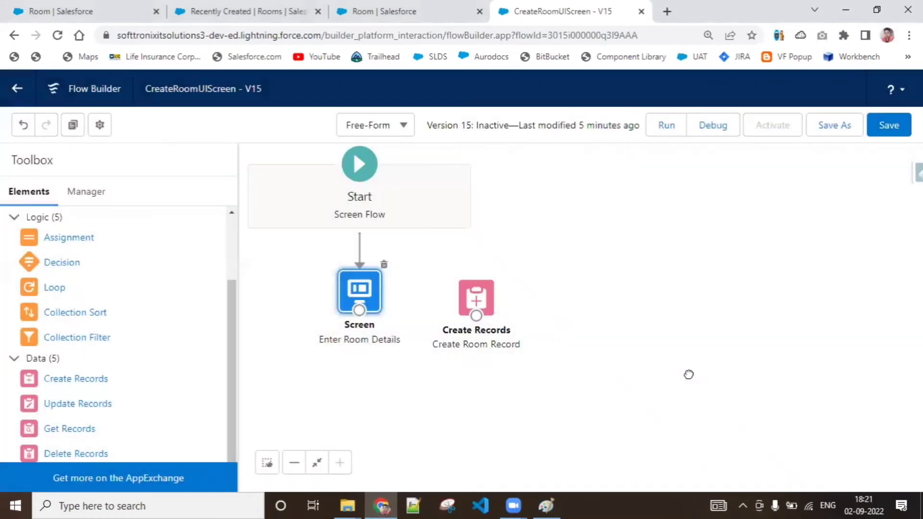
pyautogui.moveTo(476, 297); pyautogui.dragTo(477, 286)
pyautogui.moveTo(360, 310); pyautogui.dragTo(476, 299)
pyautogui.click(591, 305)
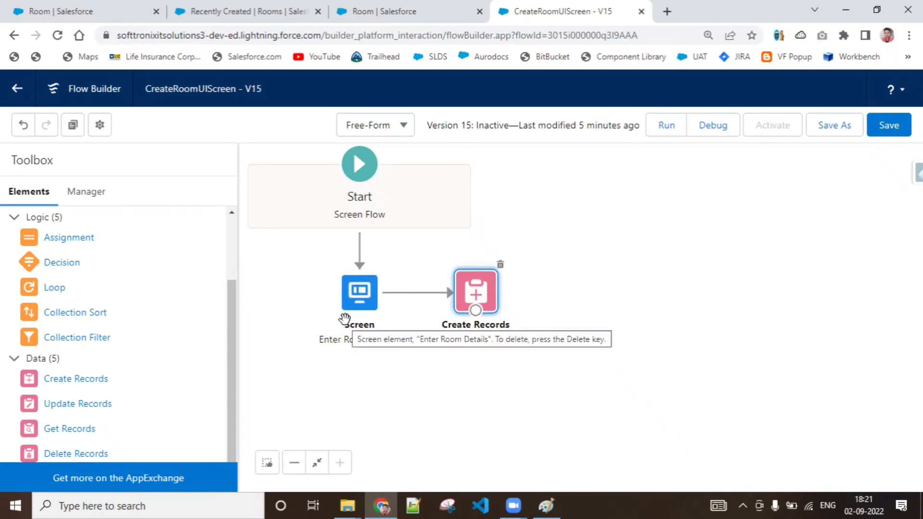
# Step: Review the Create Room Record element's field mappings, then save the CreateRoomUIScreen flow as a new version
pyautogui.doubleClick(487, 293)
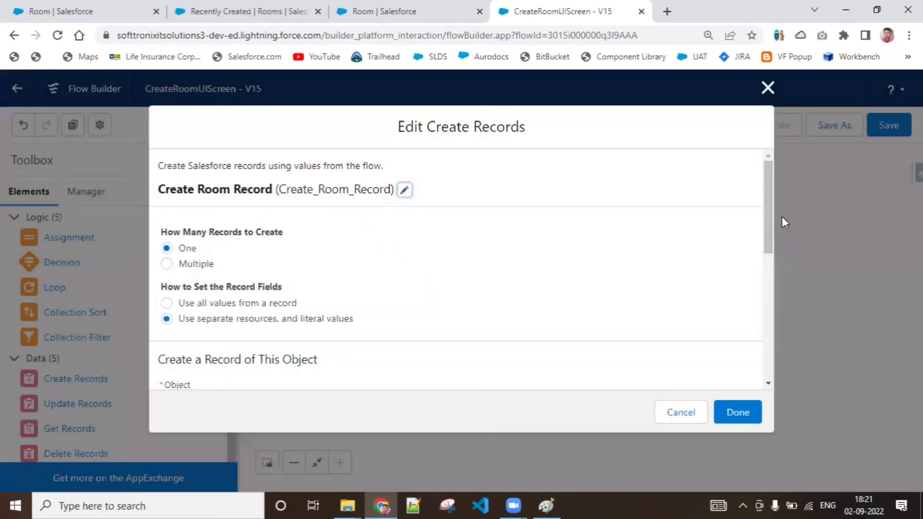
pyautogui.moveTo(769, 216); pyautogui.dragTo(768, 267)
pyautogui.scroll(3, 766, 240)
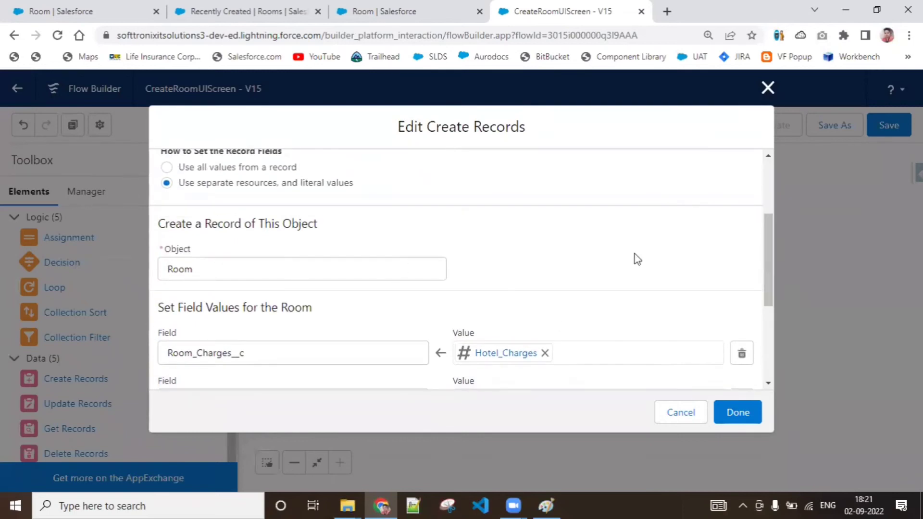
pyautogui.click(738, 412)
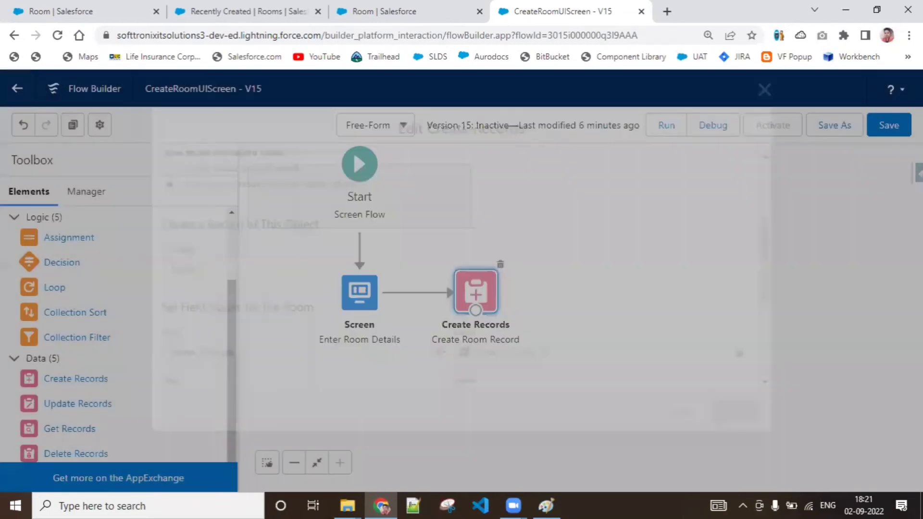
pyautogui.click(840, 125)
pyautogui.click(739, 392)
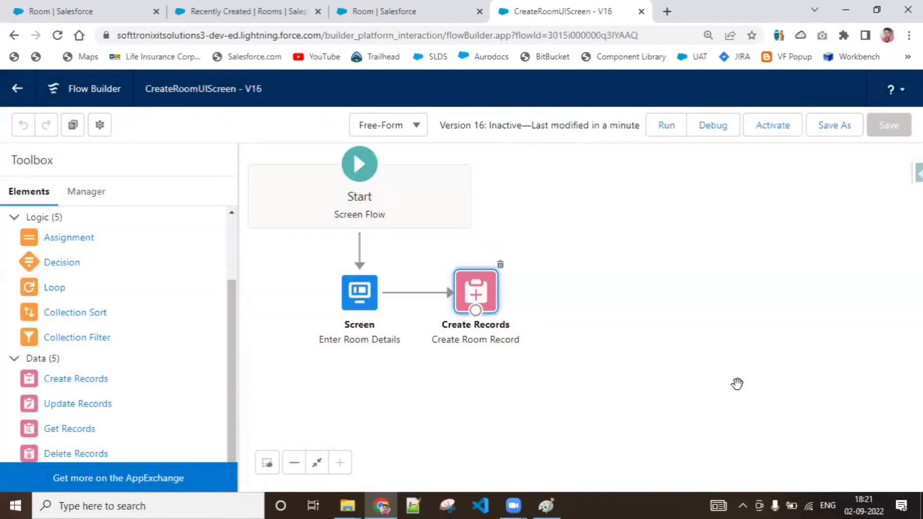
# Step: Run the flow and fill its form with room view Forest, room type Non-AC, hotel charges 300 and hotel H-0020
pyautogui.click(675, 129)
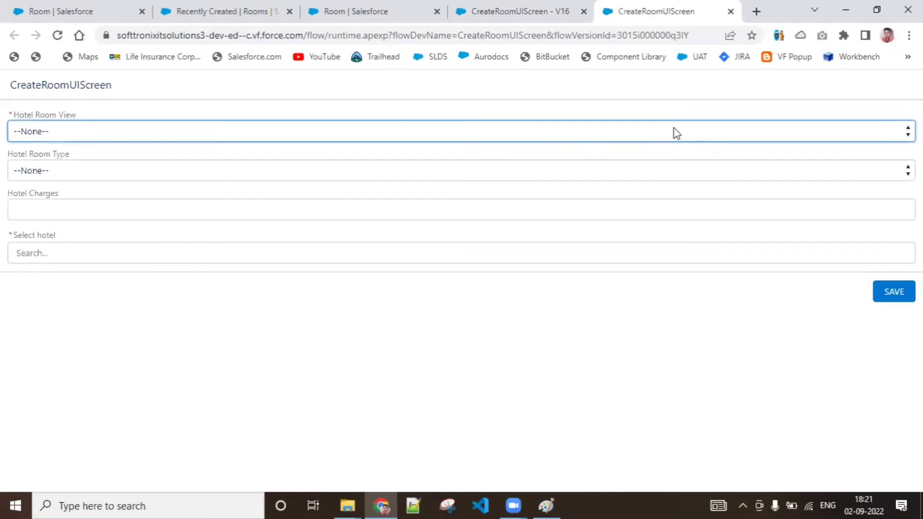
pyautogui.click(159, 131)
pyautogui.click(155, 162)
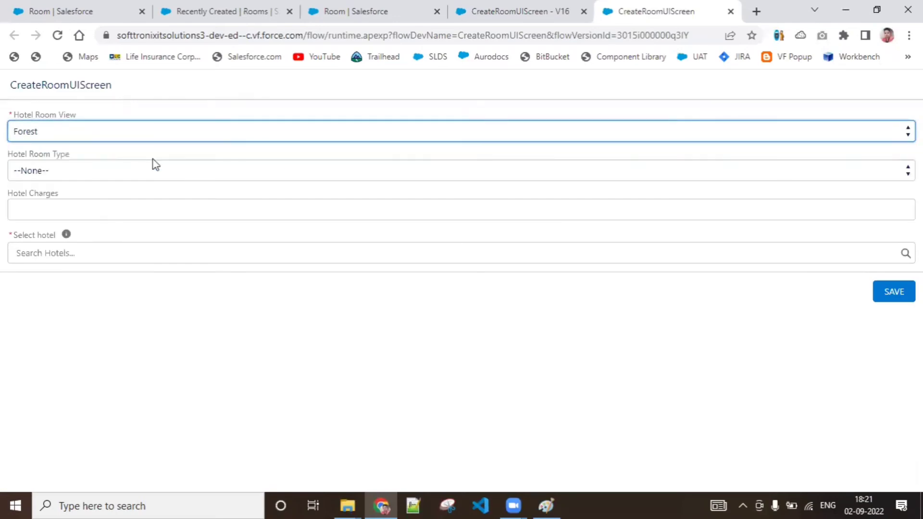
pyautogui.click(153, 170)
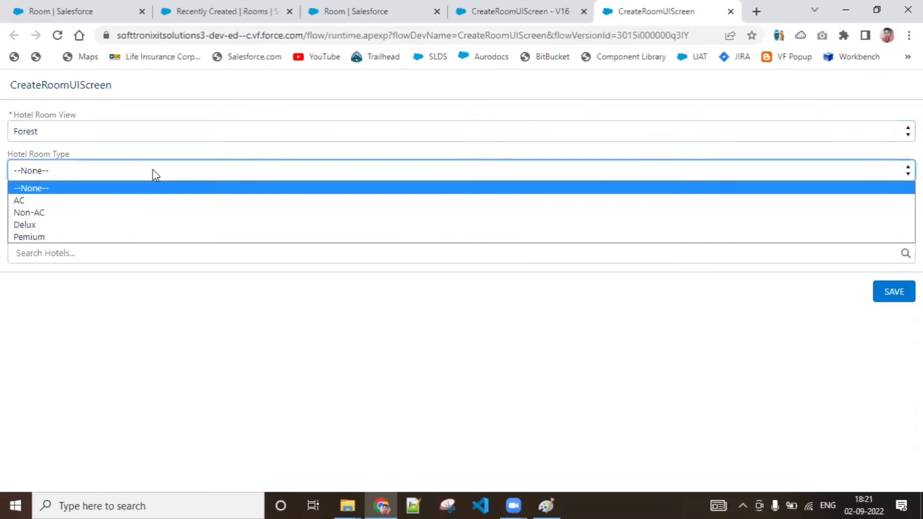
pyautogui.click(147, 217)
pyautogui.click(144, 212)
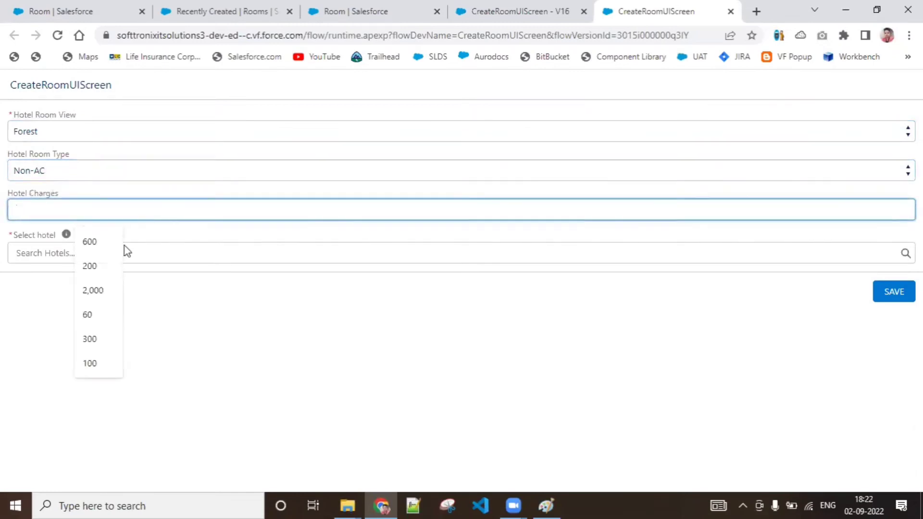
pyautogui.click(102, 341)
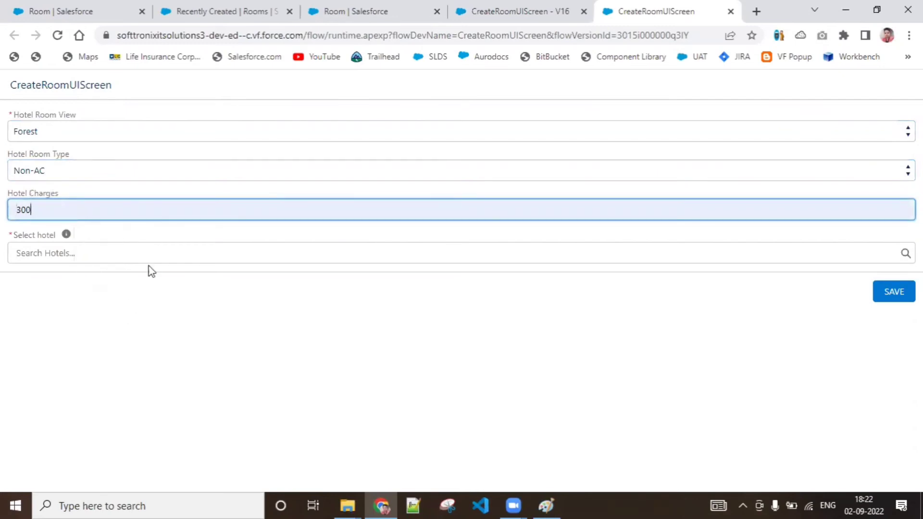
pyautogui.click(151, 253)
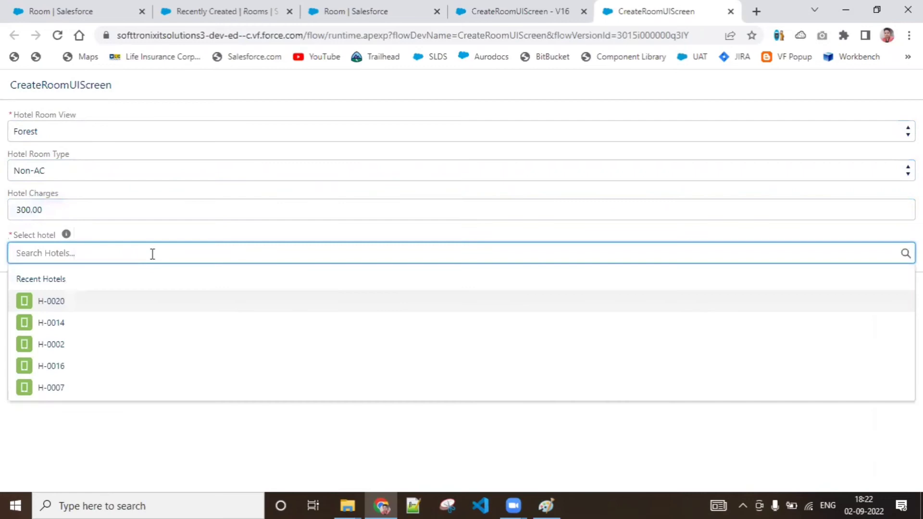
pyautogui.click(111, 307)
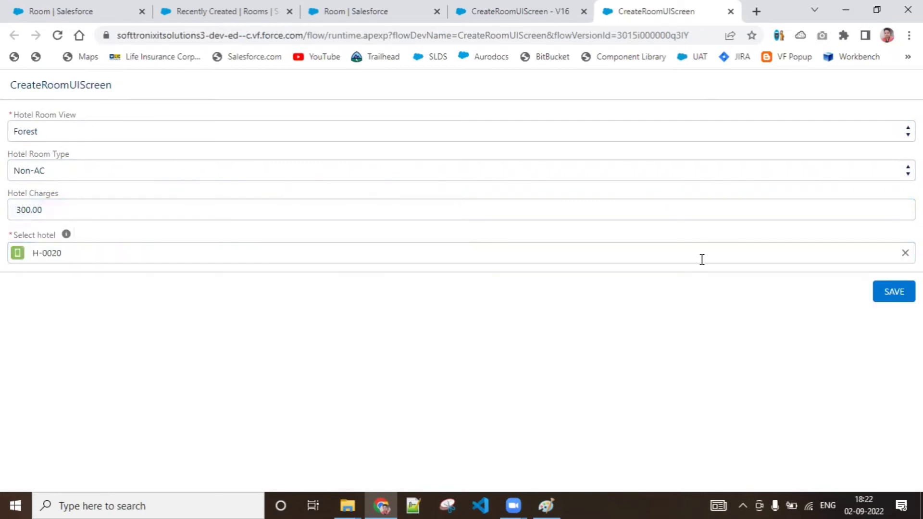
# Step: Try to save the form, set the hotel charges to 3000 and choose hotel H-0020 again
pyautogui.click(894, 292)
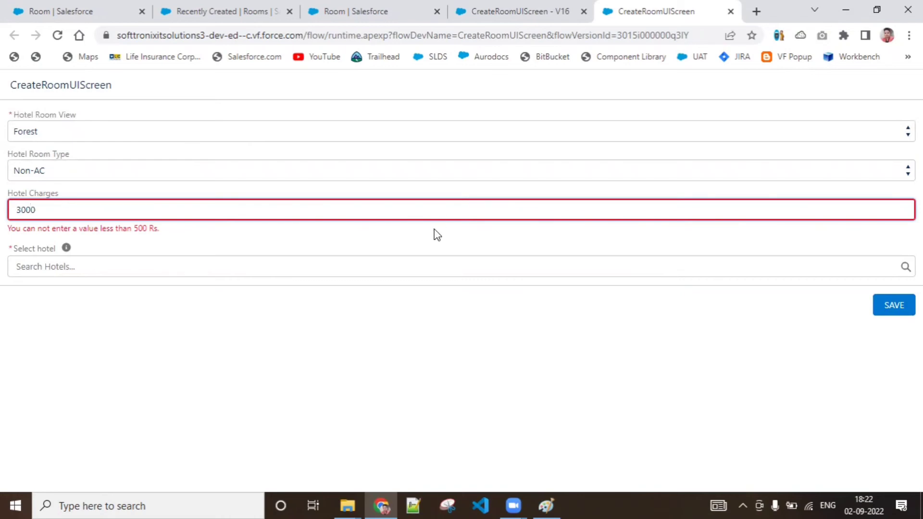
pyautogui.click(407, 269)
pyautogui.click(44, 313)
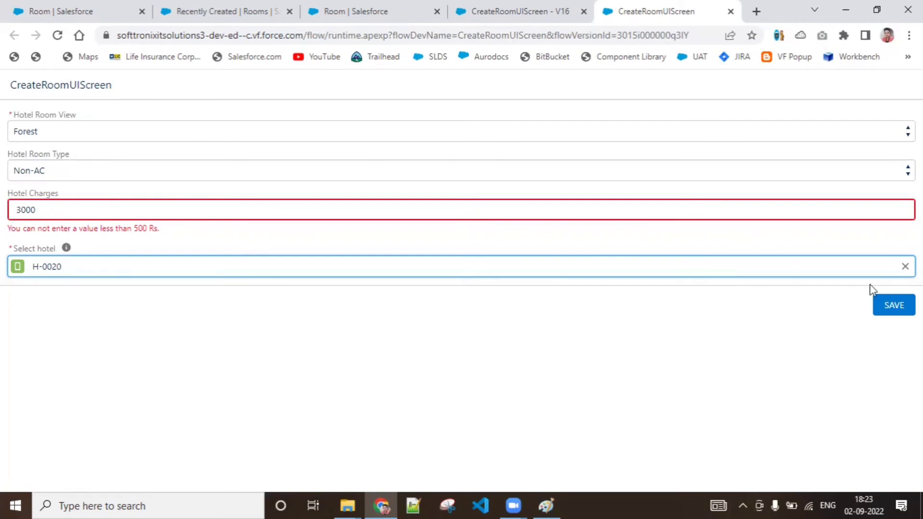
# Step: Duplicate the Rooms list tab, open hotel H-0020 from the Hotels list there and review its details
pyautogui.click(211, 9)
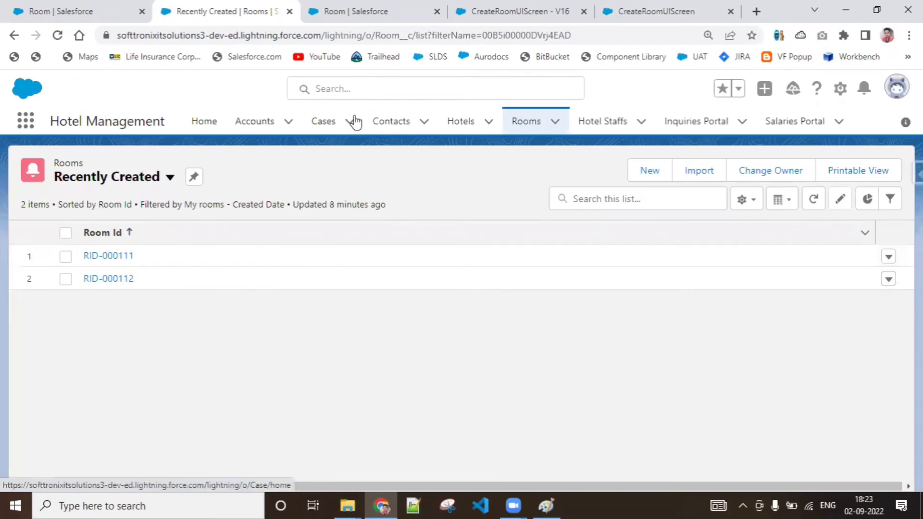
pyautogui.rightClick(256, 8)
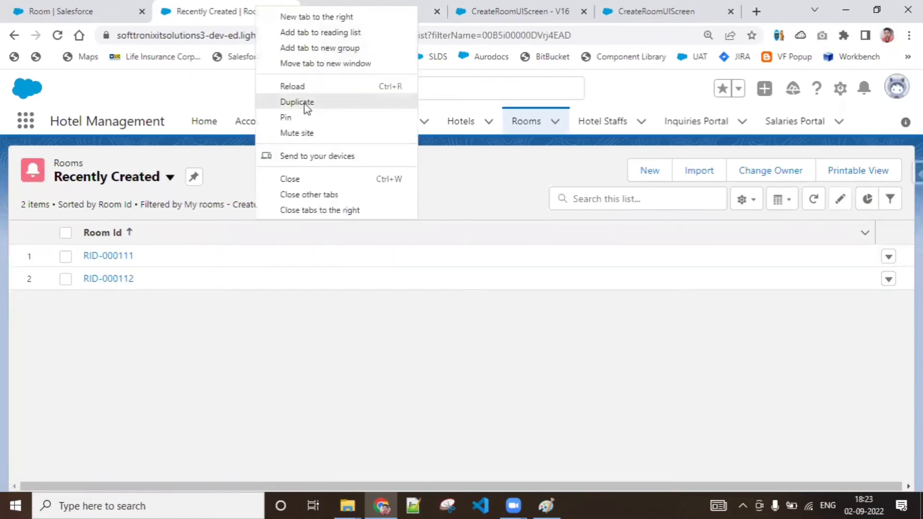
pyautogui.click(310, 103)
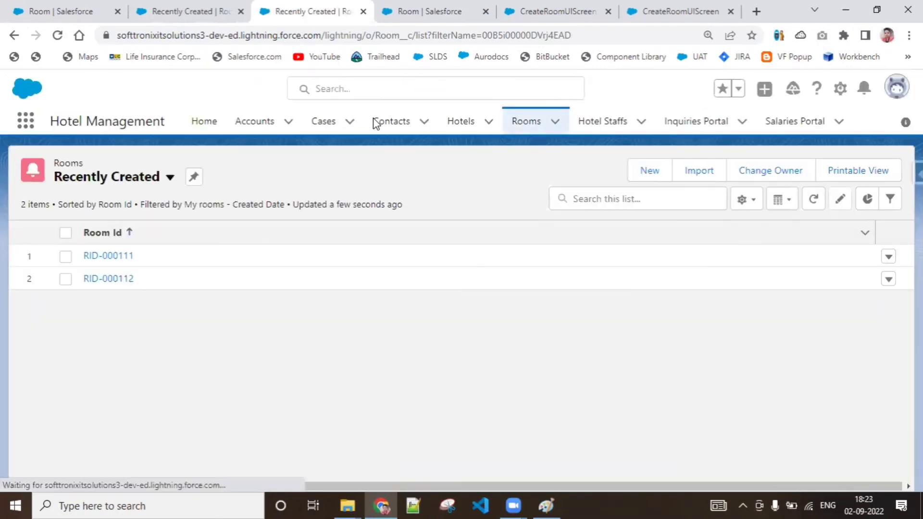
pyautogui.click(459, 121)
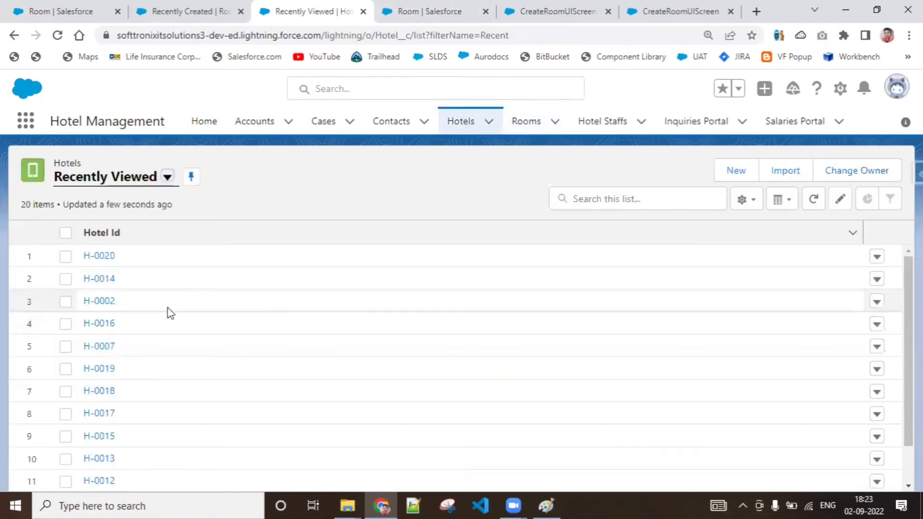
pyautogui.click(101, 257)
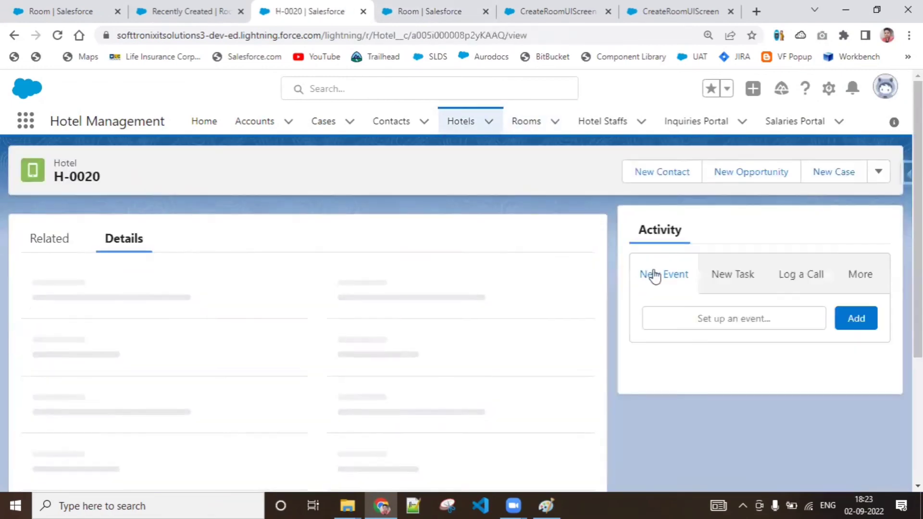
pyautogui.scroll(-6, 308, 337)
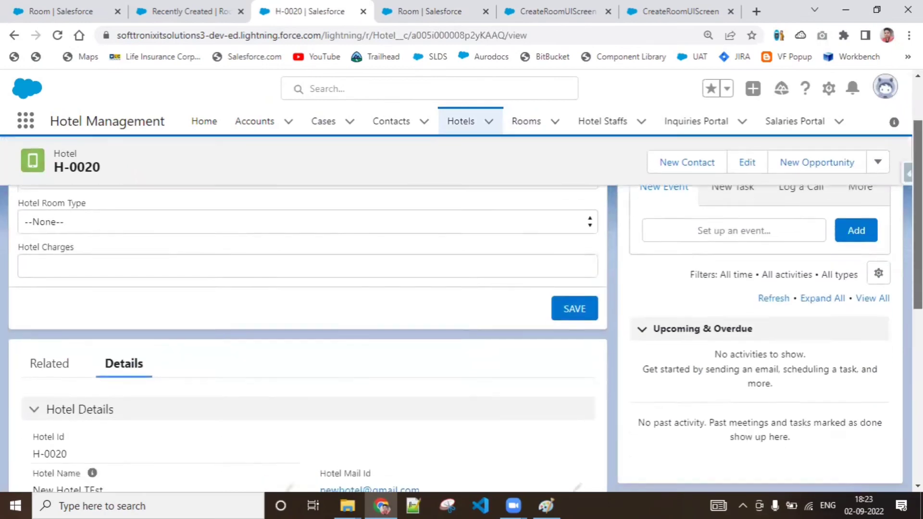
pyautogui.scroll(-1, 307, 337)
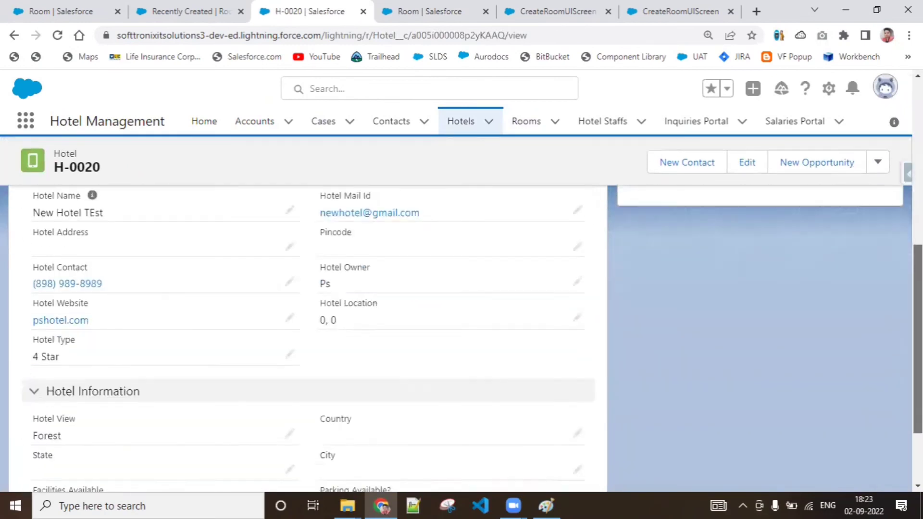
pyautogui.scroll(5, 307, 336)
pyautogui.scroll(-6, 308, 336)
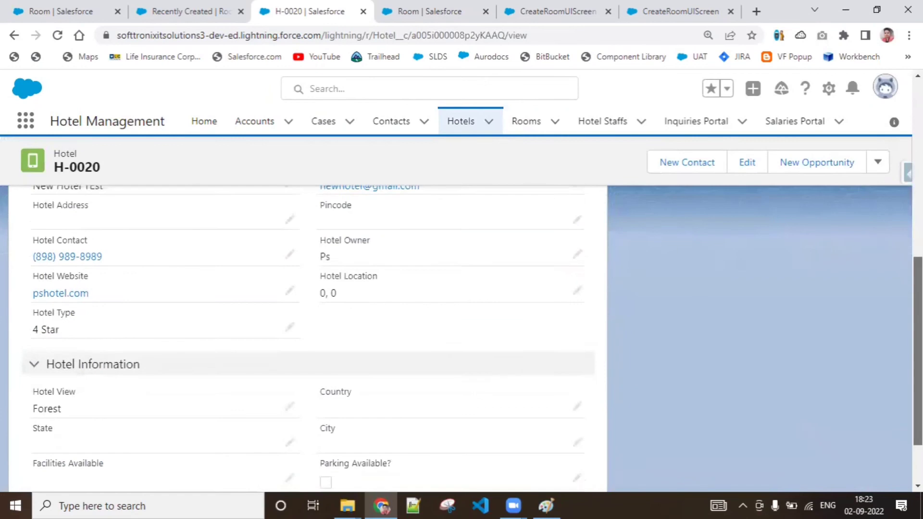
pyautogui.scroll(1, 419, 361)
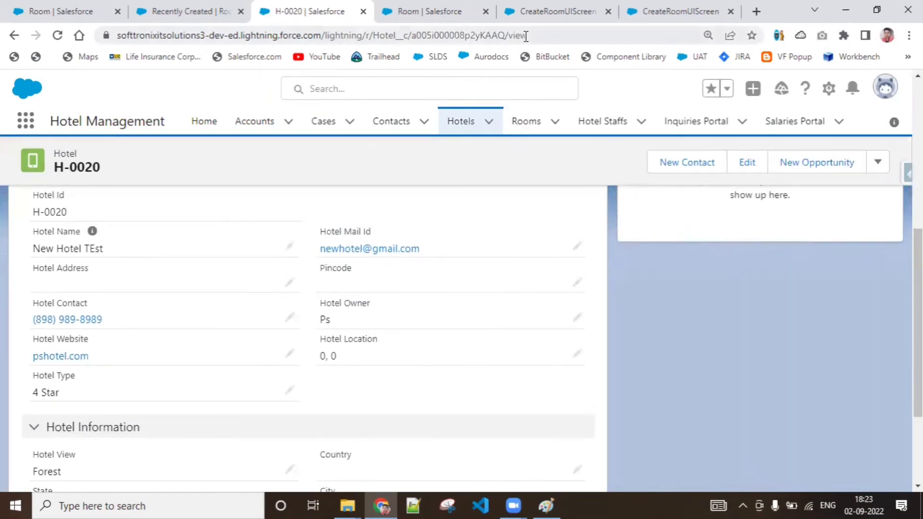
# Step: Return to the running flow form, set the hotel charges to 999 and save the room
pyautogui.click(468, 13)
pyautogui.click(570, 10)
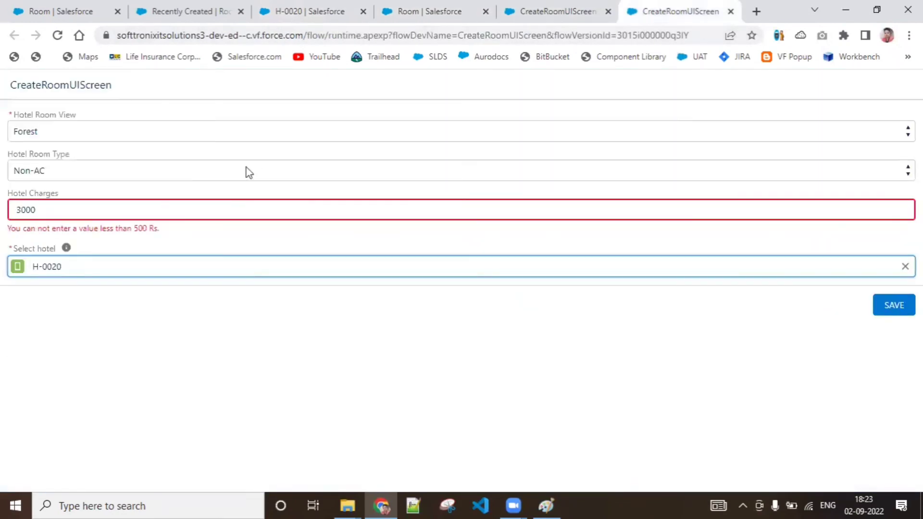
pyautogui.click(217, 409)
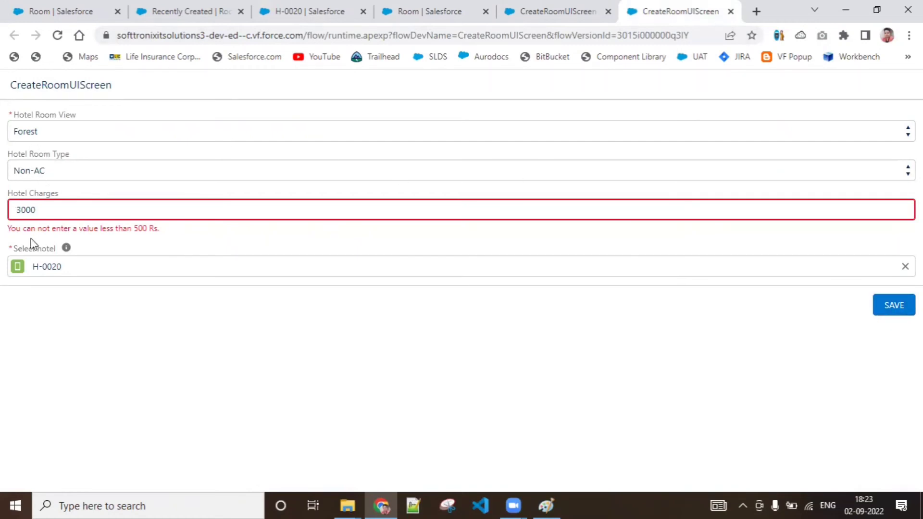
pyautogui.click(889, 305)
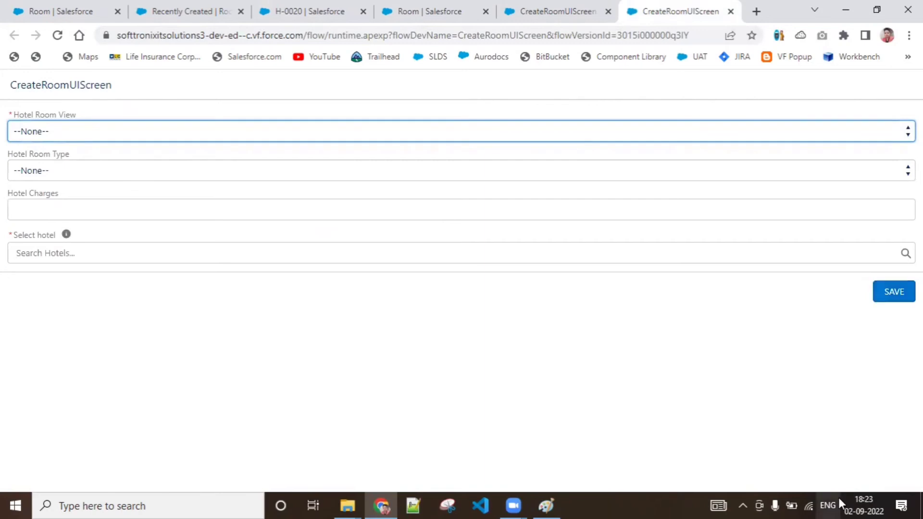
# Step: Switch to Paint to review the sketch mapping the UI inputs to Room__c, and come back to the flow form
pyautogui.moveTo(545, 505)
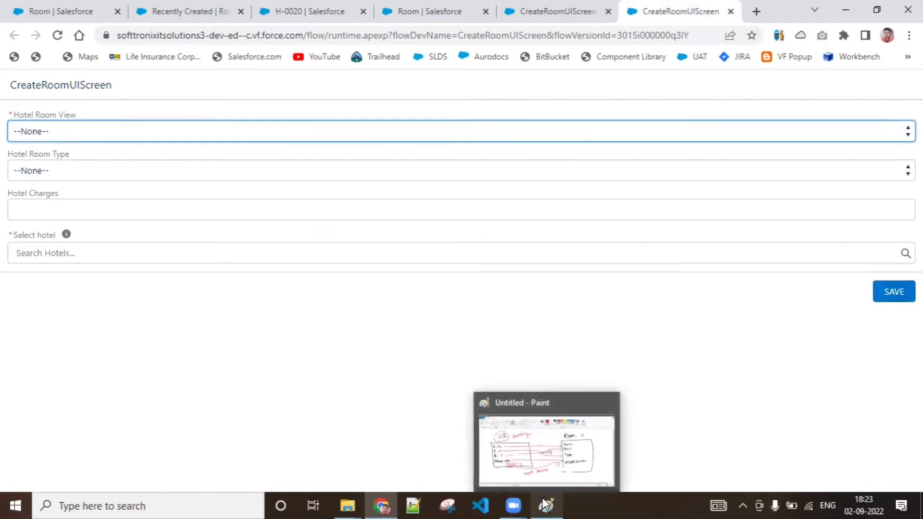
pyautogui.click(541, 474)
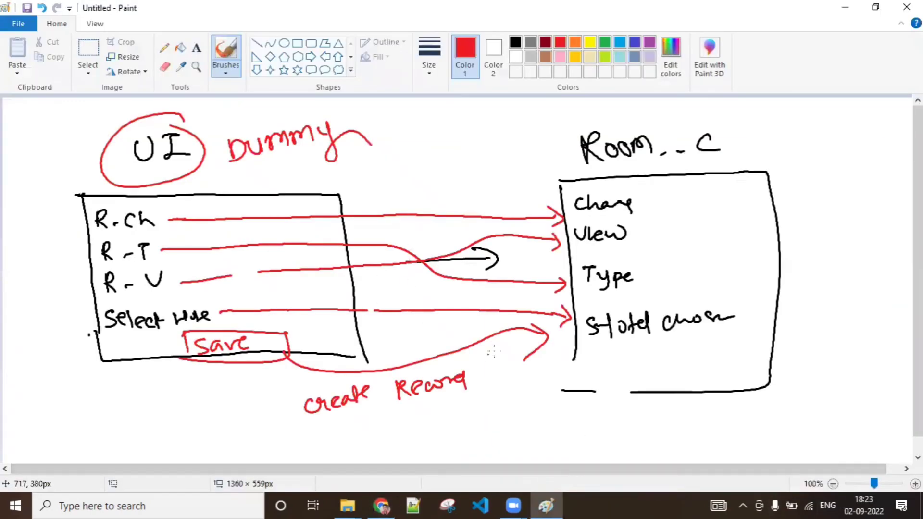
pyautogui.click(855, 7)
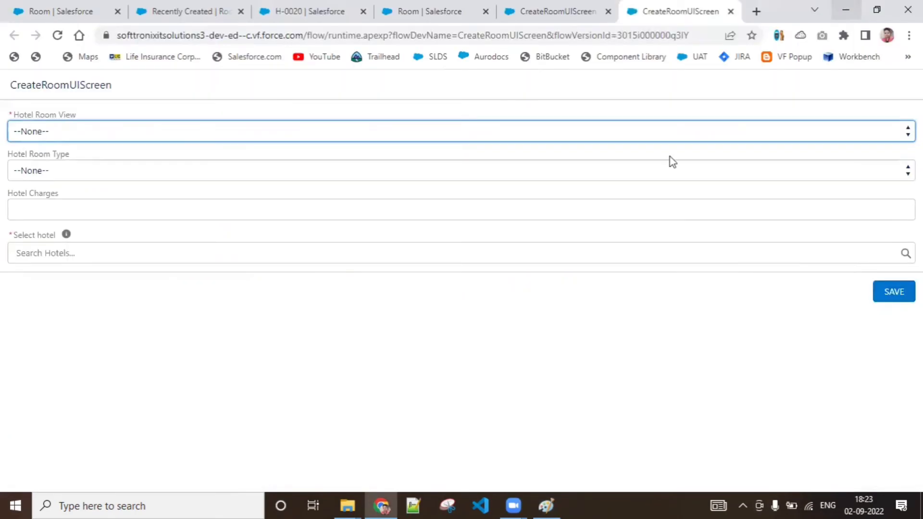
# Step: Go to the Recently Created rooms list in the Hotel Management app and reload it
pyautogui.click(287, 6)
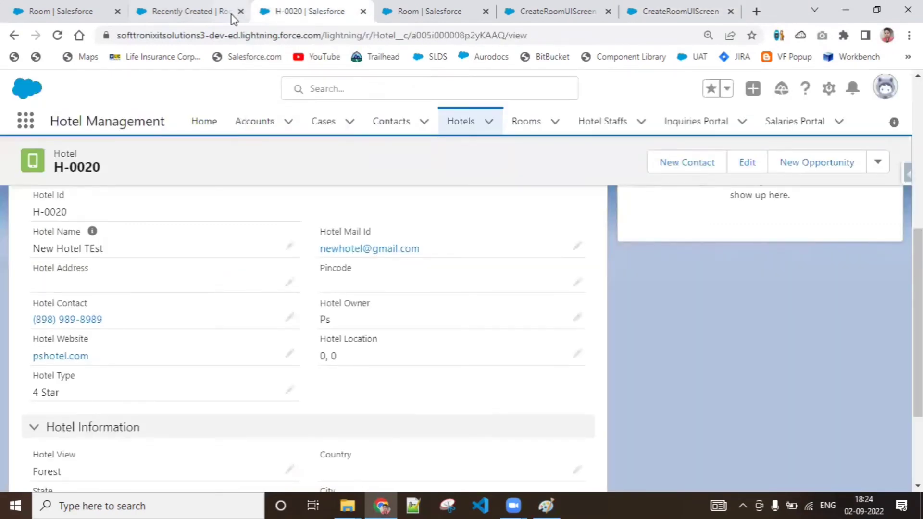
pyautogui.click(409, 5)
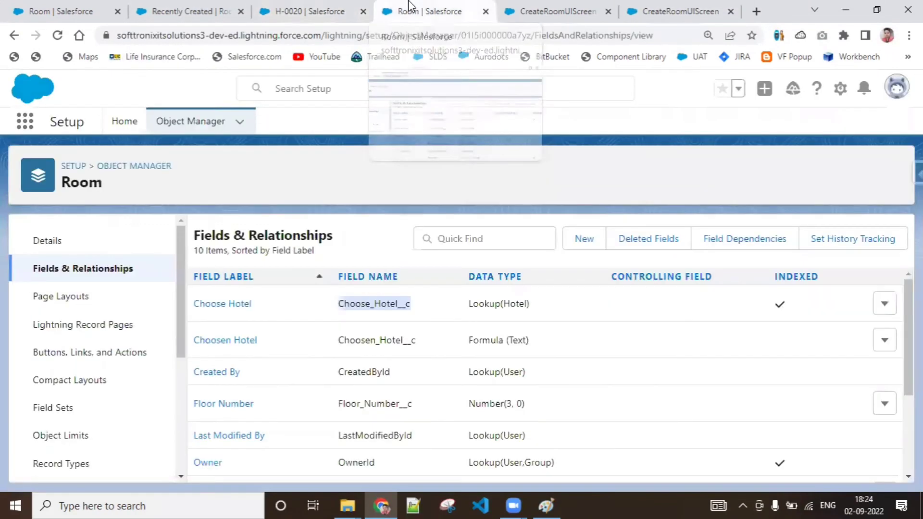
pyautogui.click(523, 19)
pyautogui.click(171, 15)
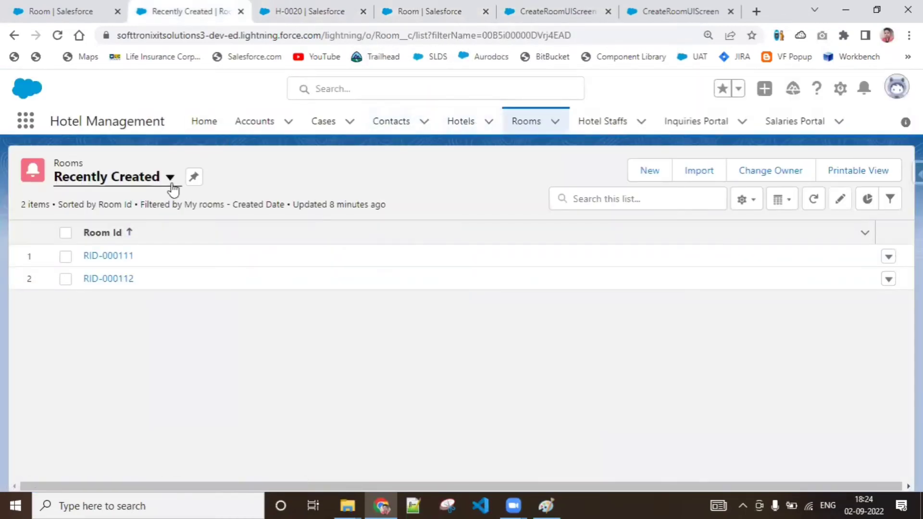
pyautogui.click(58, 36)
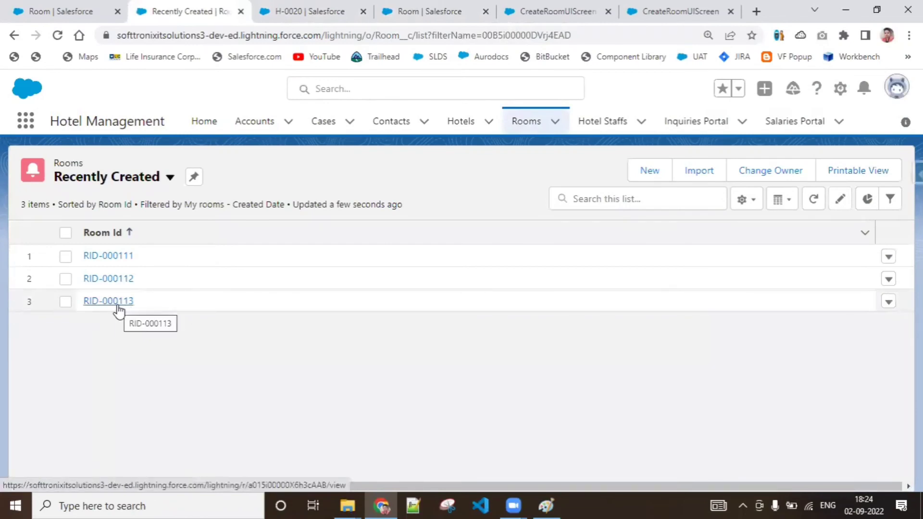
# Step: Open the newest room record and check its room view, chosen hotel, room type and room charges
pyautogui.click(117, 305)
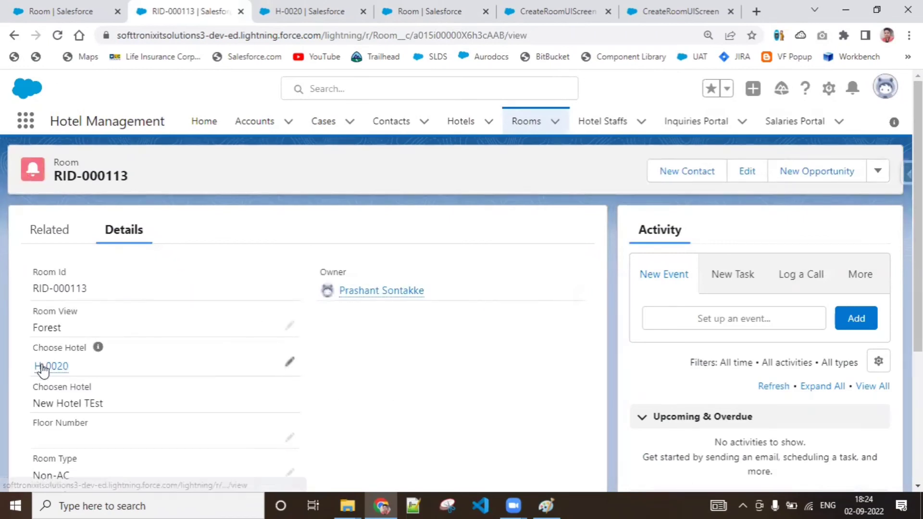
pyautogui.moveTo(44, 370)
pyautogui.scroll(-3, 433, 204)
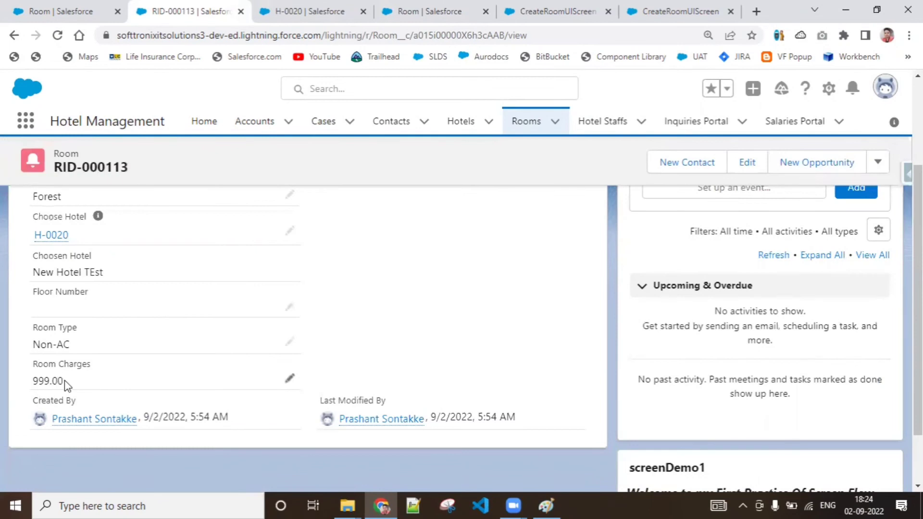
pyautogui.moveTo(53, 381); pyautogui.dragTo(40, 381)
# Step: Return to the running flow form, set the hotel room view to Garden and the room type to Delux
pyautogui.click(555, 11)
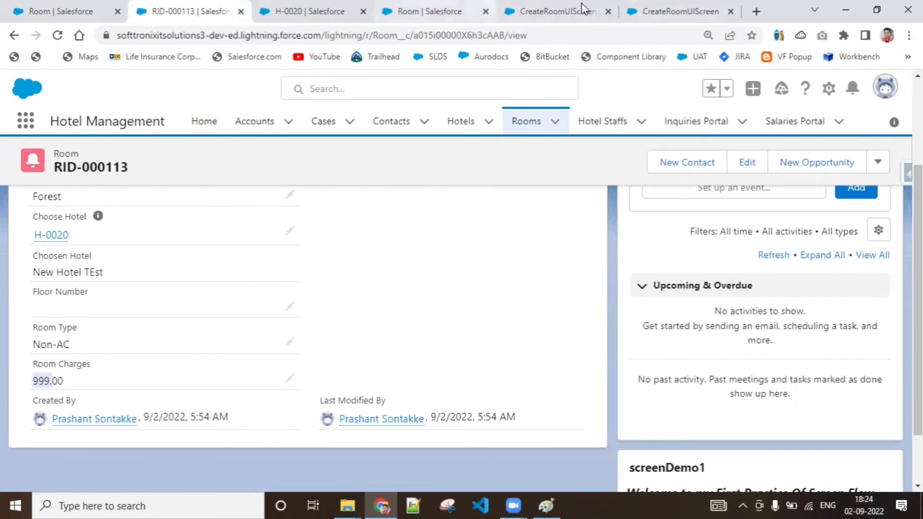
pyautogui.click(664, 7)
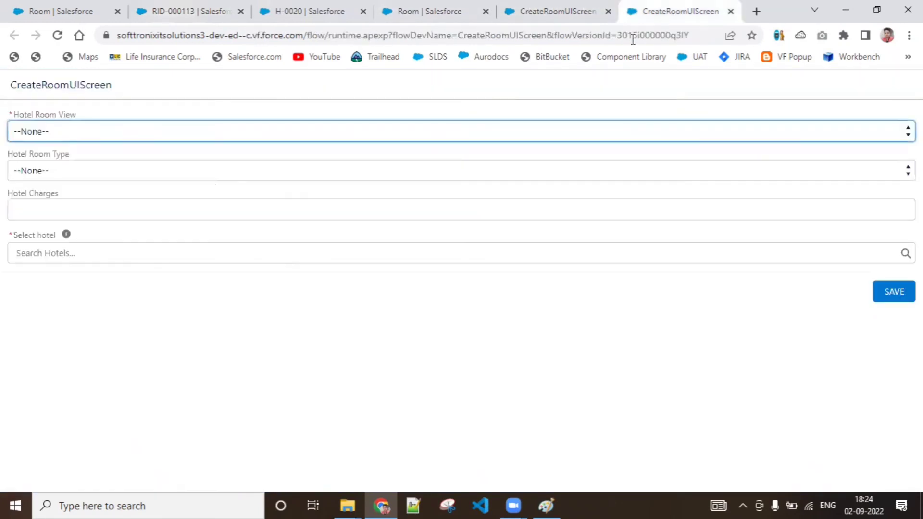
pyautogui.click(200, 137)
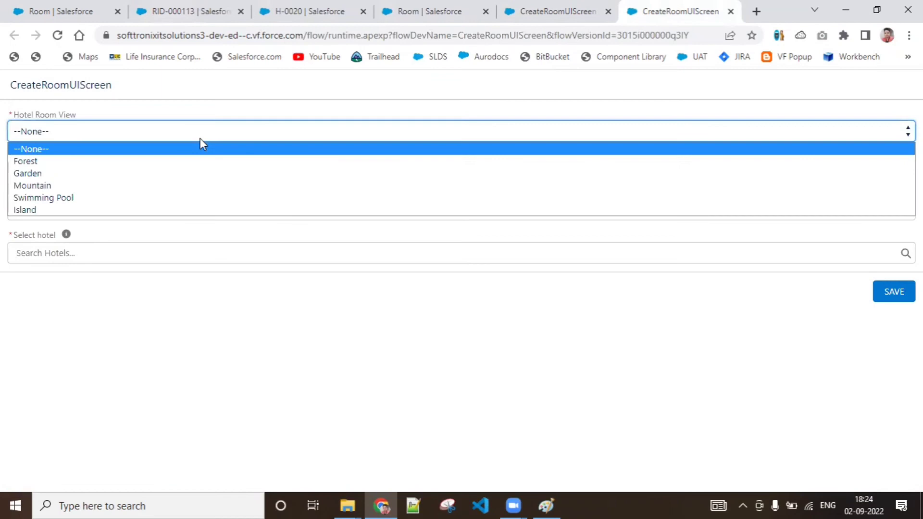
pyautogui.click(191, 177)
pyautogui.click(192, 177)
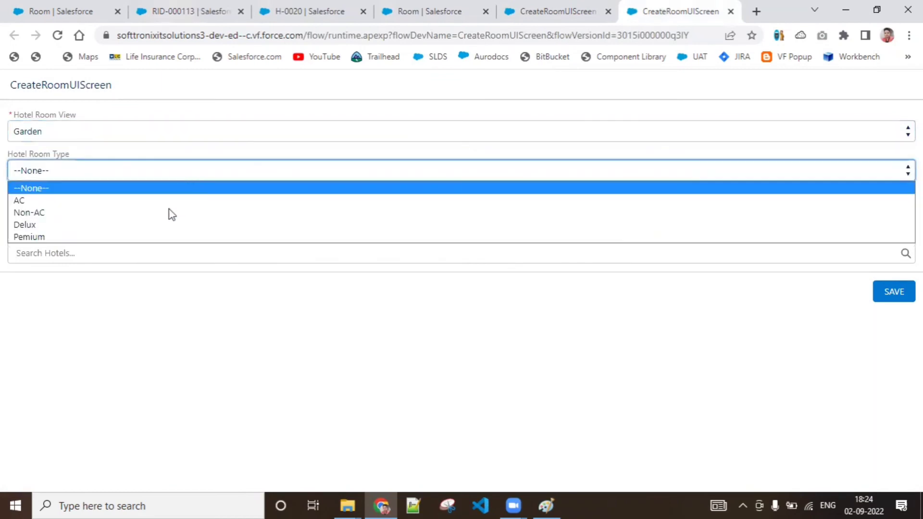
pyautogui.click(166, 224)
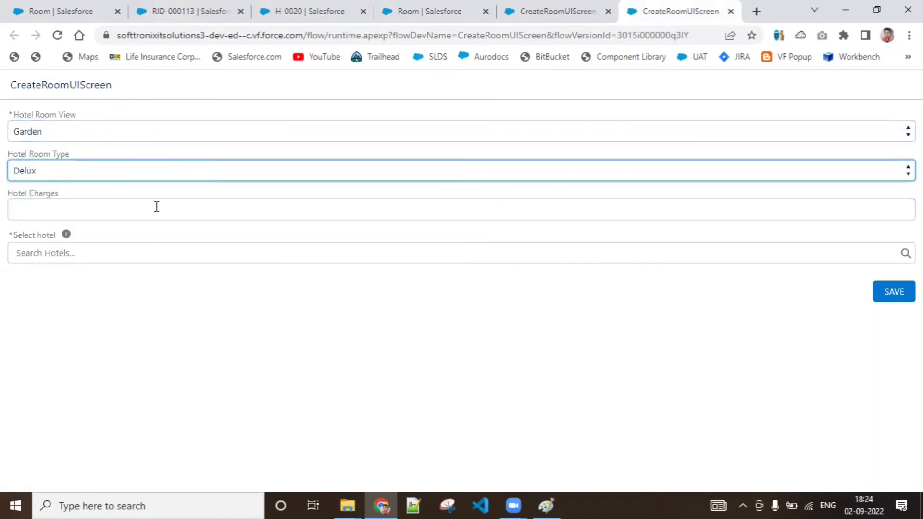
# Step: Set the hotel charges to 600, choose hotel H-0014 and save the room
pyautogui.click(156, 206)
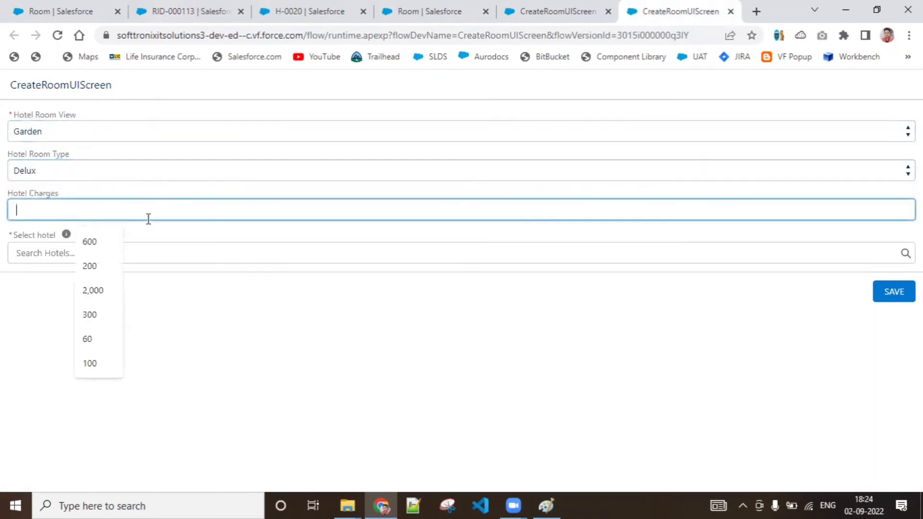
pyautogui.click(99, 248)
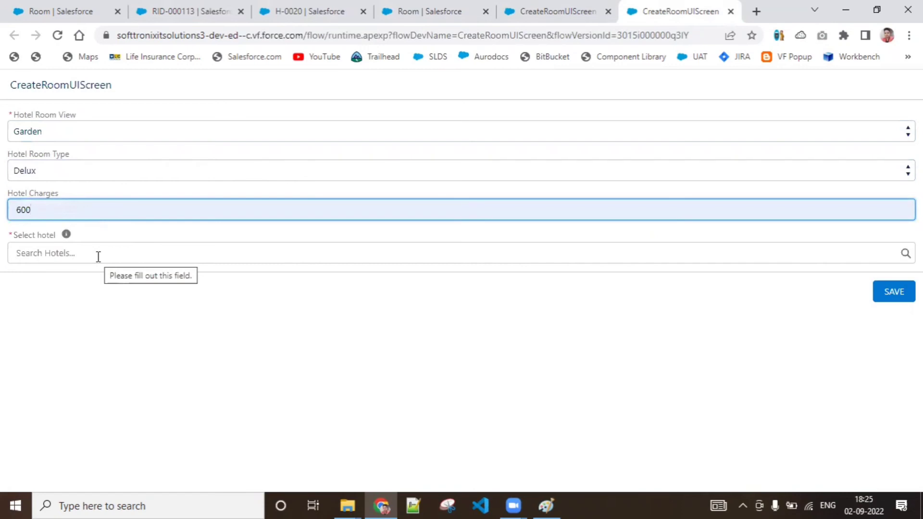
pyautogui.click(99, 253)
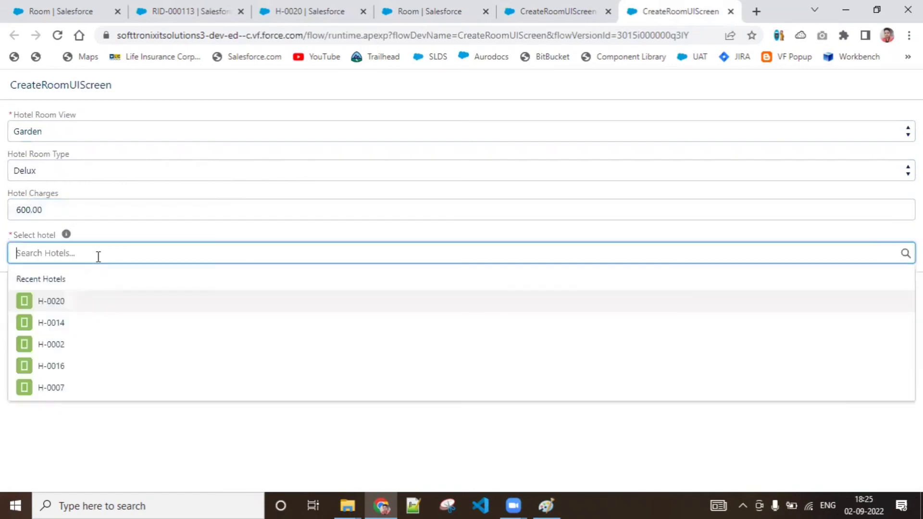
pyautogui.click(64, 324)
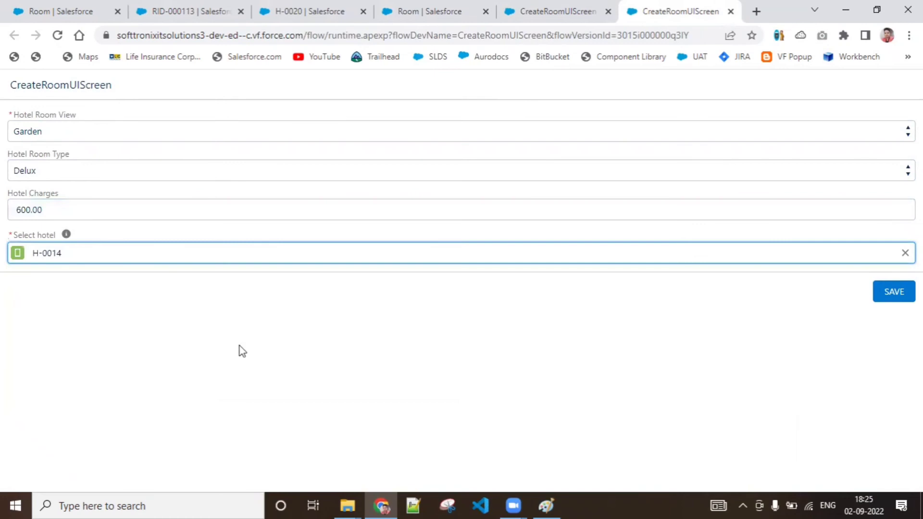
pyautogui.click(895, 290)
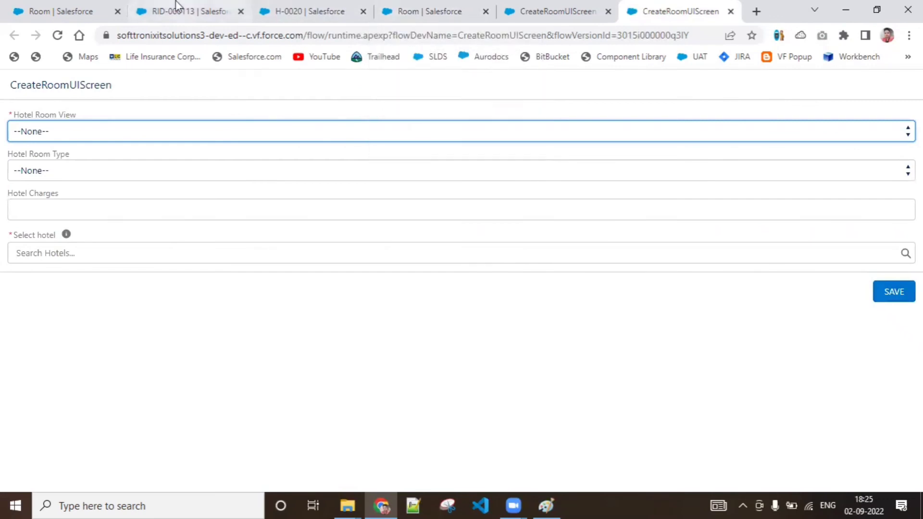
# Step: Return to the Rooms page in the Hotel Management app and show the Recently Created list view
pyautogui.click(188, 11)
pyautogui.click(523, 121)
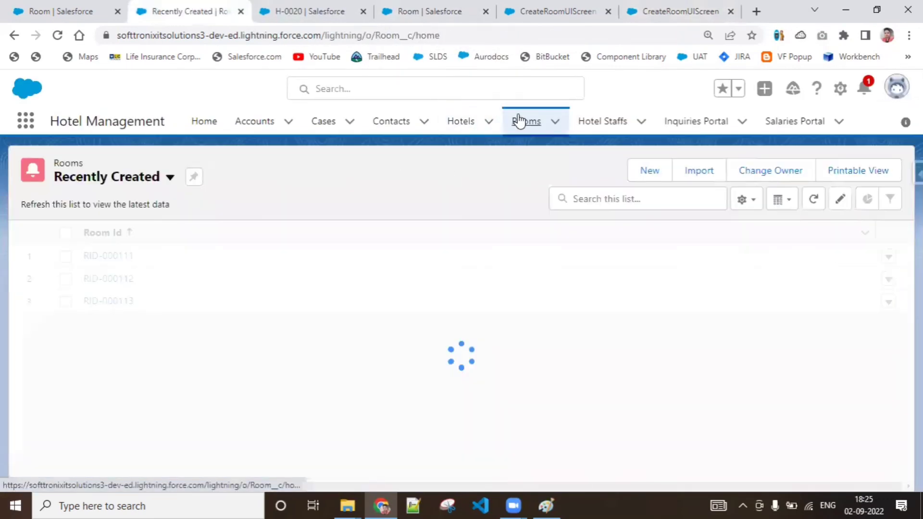
pyautogui.click(169, 177)
pyautogui.click(96, 256)
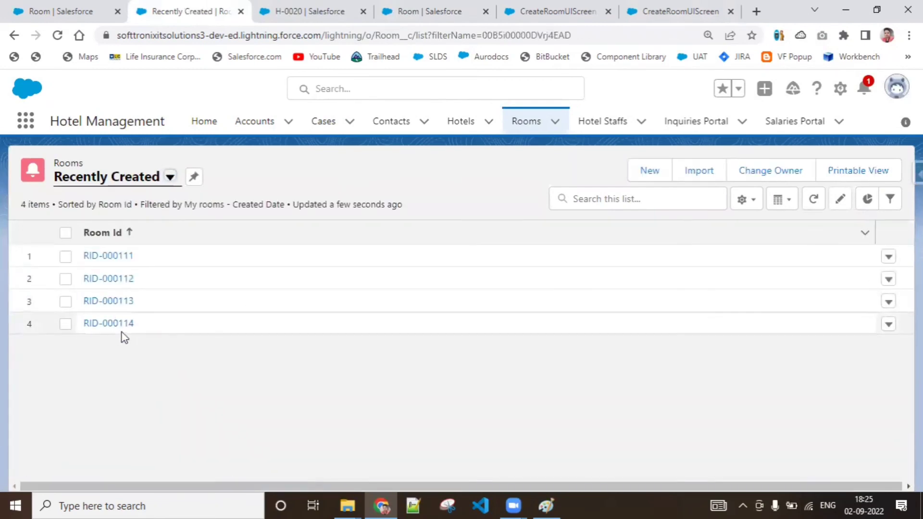
# Step: Open room RID-000114 and check its room view, chosen hotel, room type and room charges
pyautogui.click(122, 324)
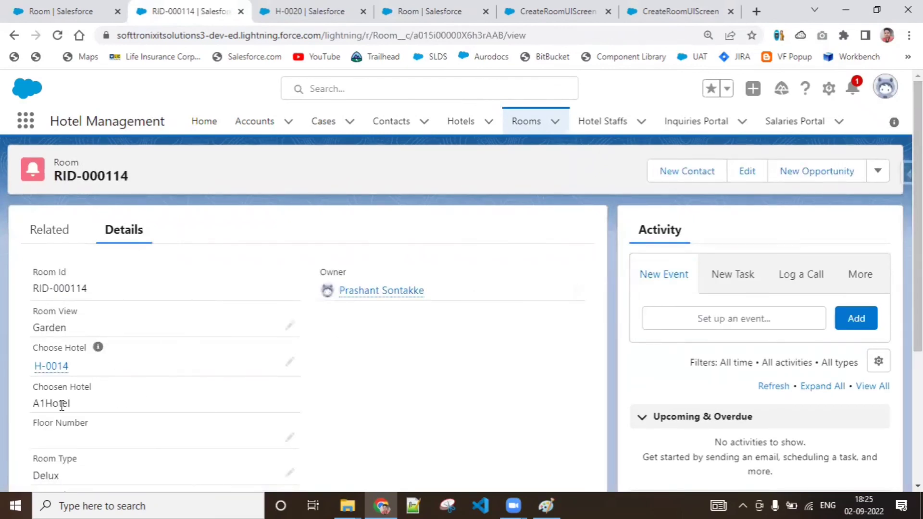
pyautogui.moveTo(917, 194); pyautogui.dragTo(918, 270)
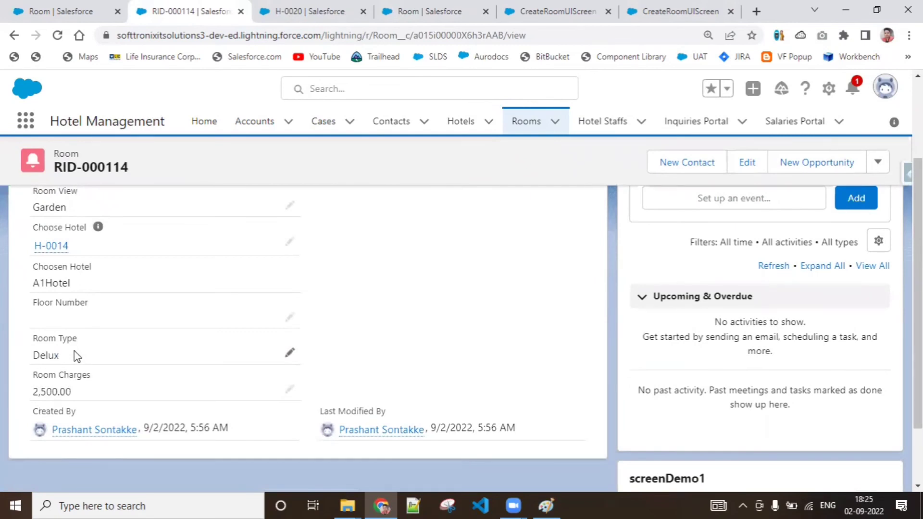
pyautogui.moveTo(33, 375); pyautogui.dragTo(95, 392)
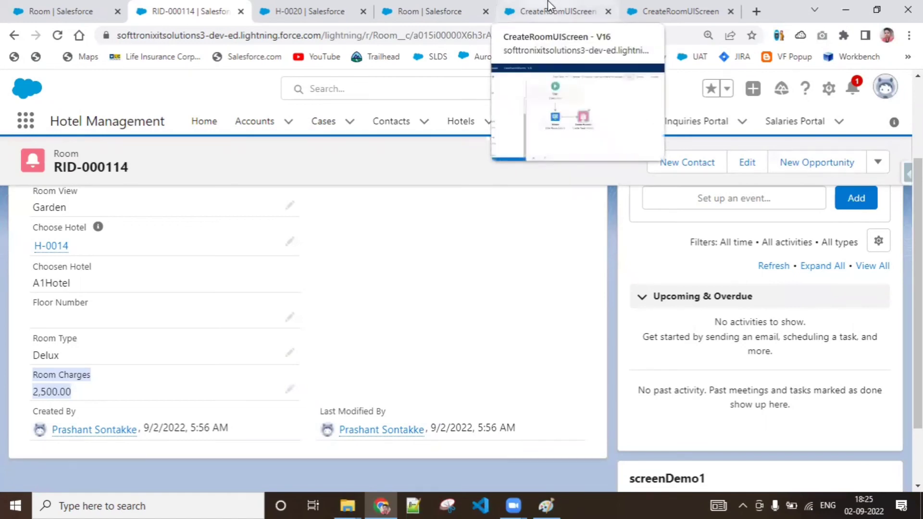
# Step: Activate version 16 of the CreateRoomUIScreen flow in Flow Builder and close the running flow form
pyautogui.click(582, 7)
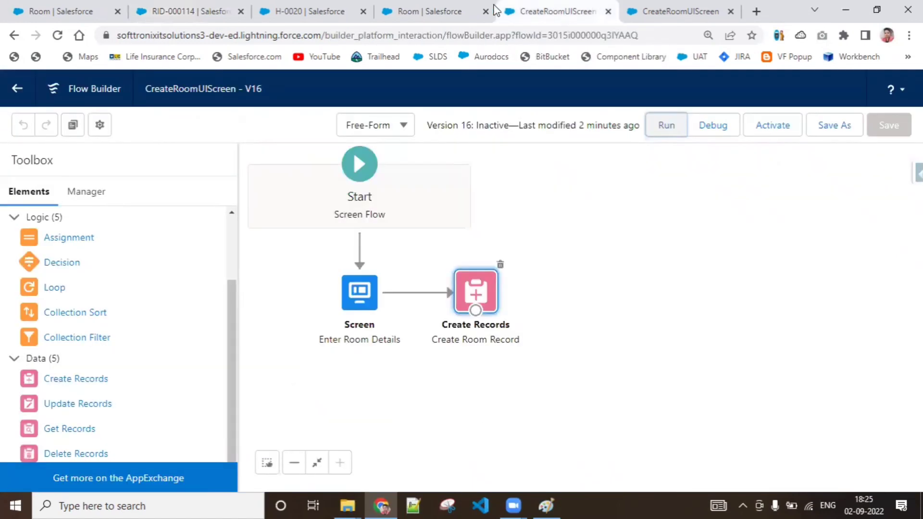
pyautogui.click(644, 4)
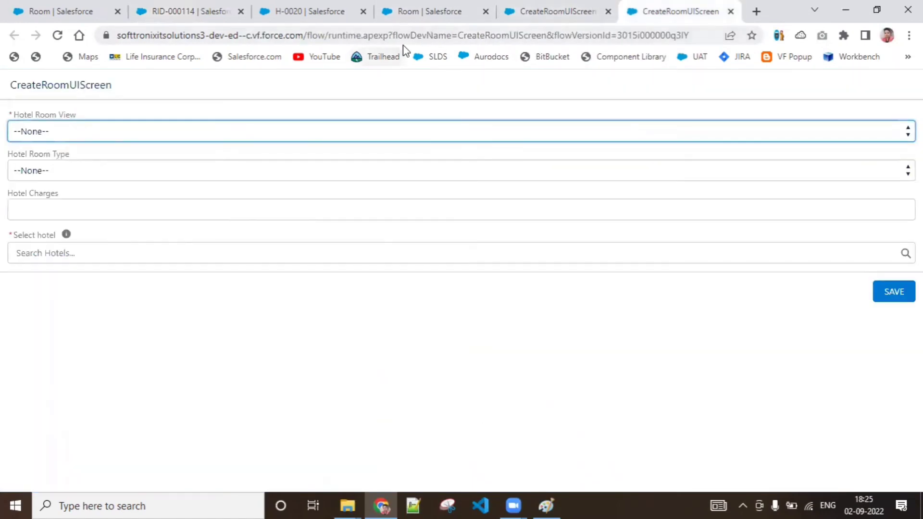
pyautogui.click(308, 9)
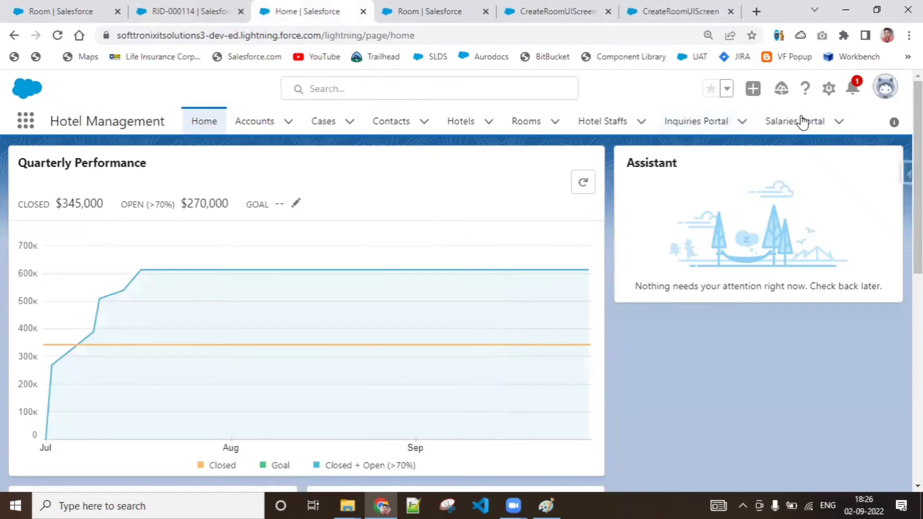
pyautogui.click(552, 14)
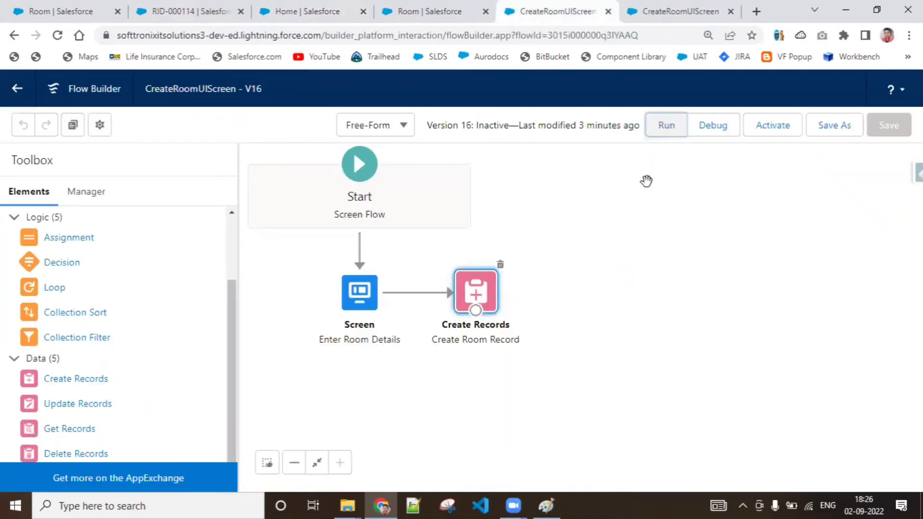
pyautogui.click(791, 133)
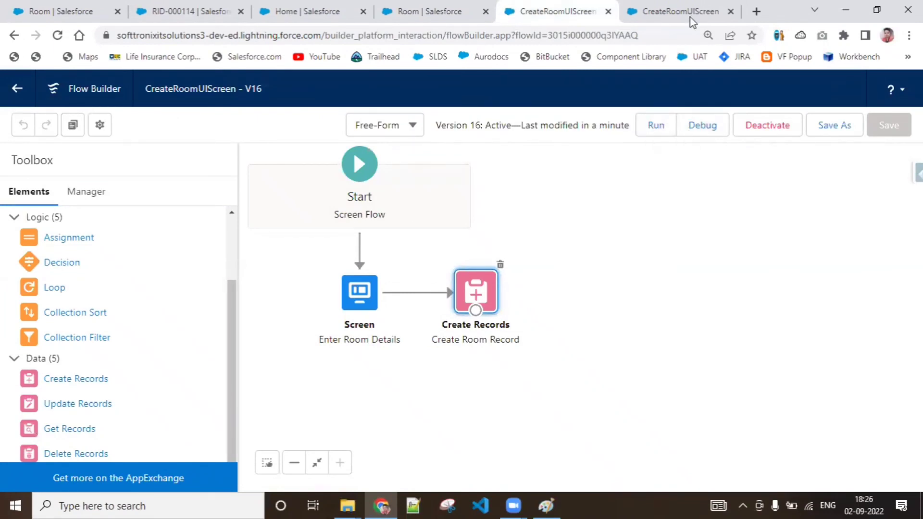
pyautogui.click(729, 14)
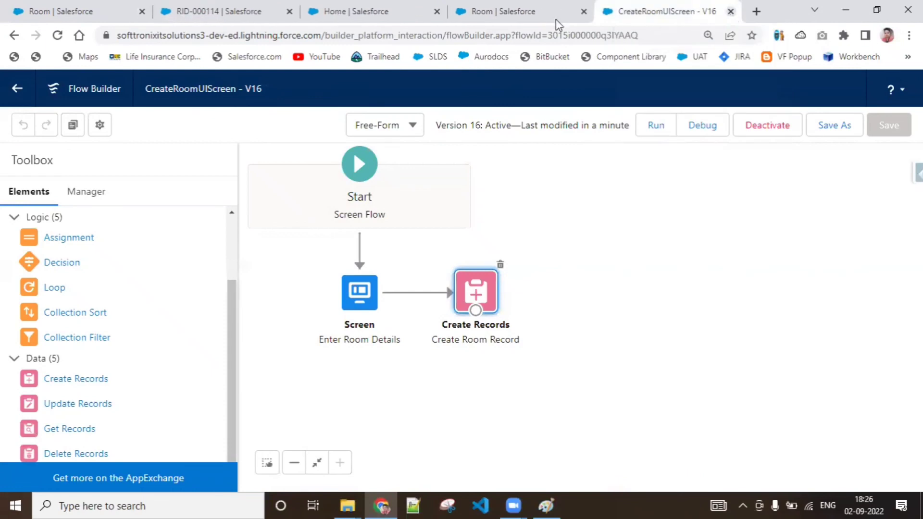
# Step: Go to the Hotel Management home page and open it for editing in Lightning App Builder
pyautogui.click(204, 17)
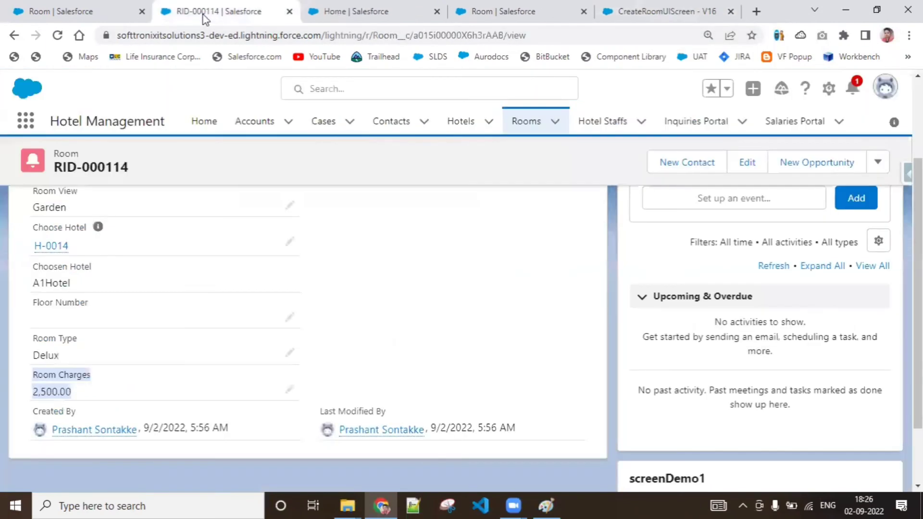
pyautogui.click(206, 127)
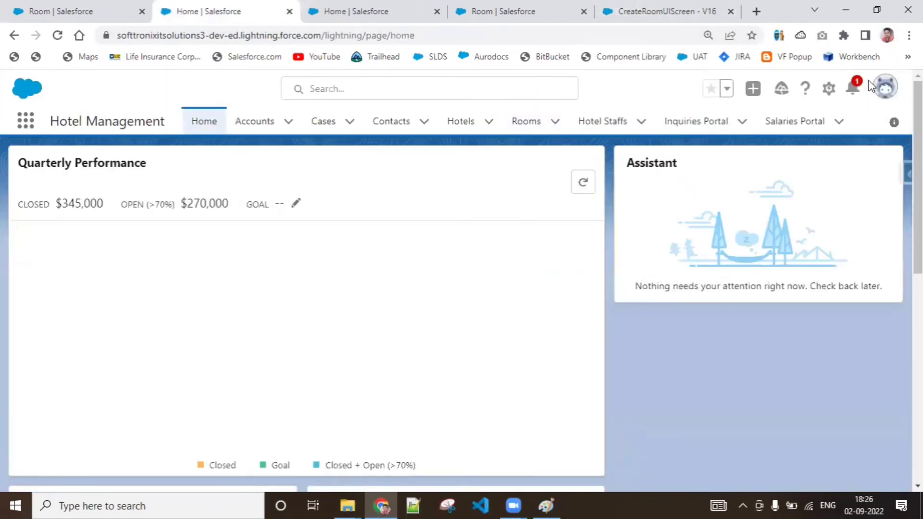
pyautogui.click(835, 90)
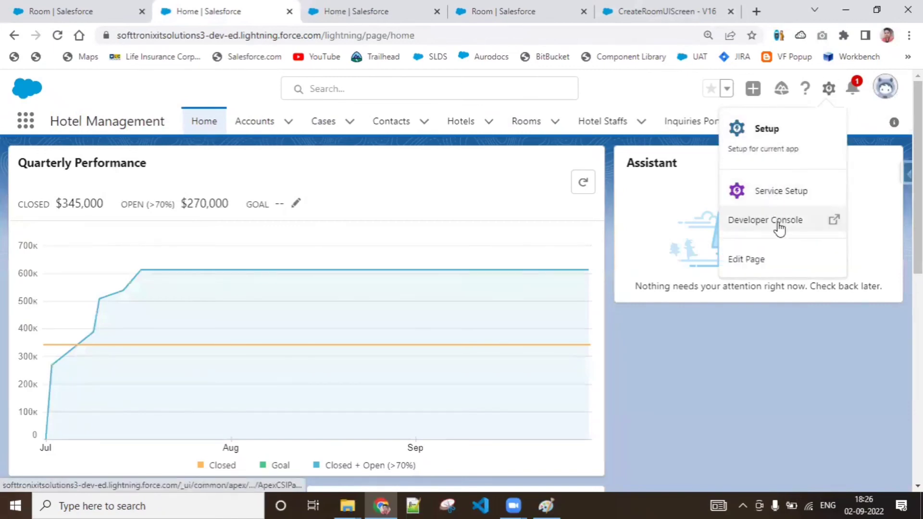
pyautogui.click(774, 269)
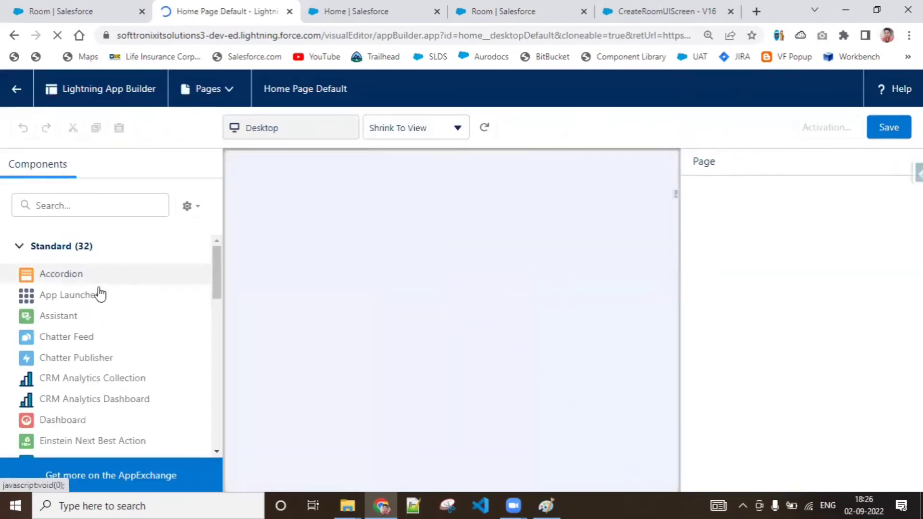
# Step: Add a Flow component to the home page's narrow column, directly above the Assistant component
pyautogui.scroll(-4, 216, 284)
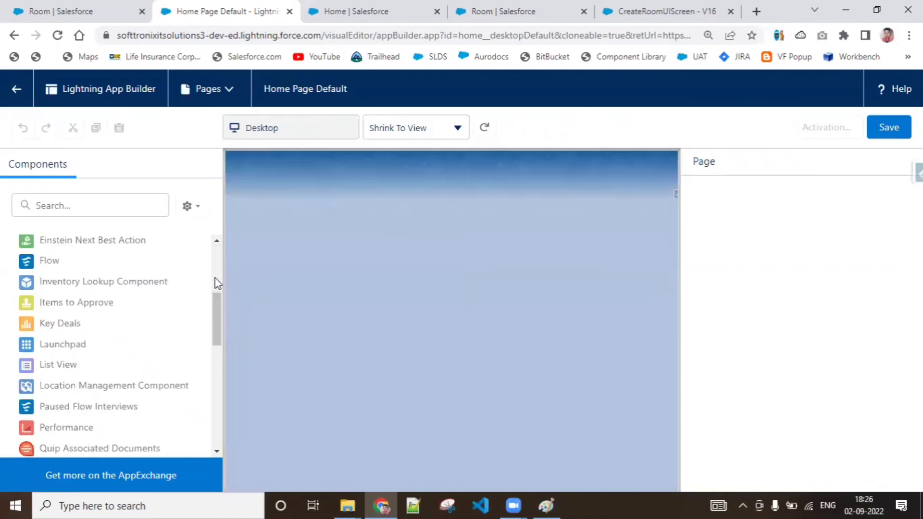
pyautogui.moveTo(216, 321); pyautogui.dragTo(217, 296)
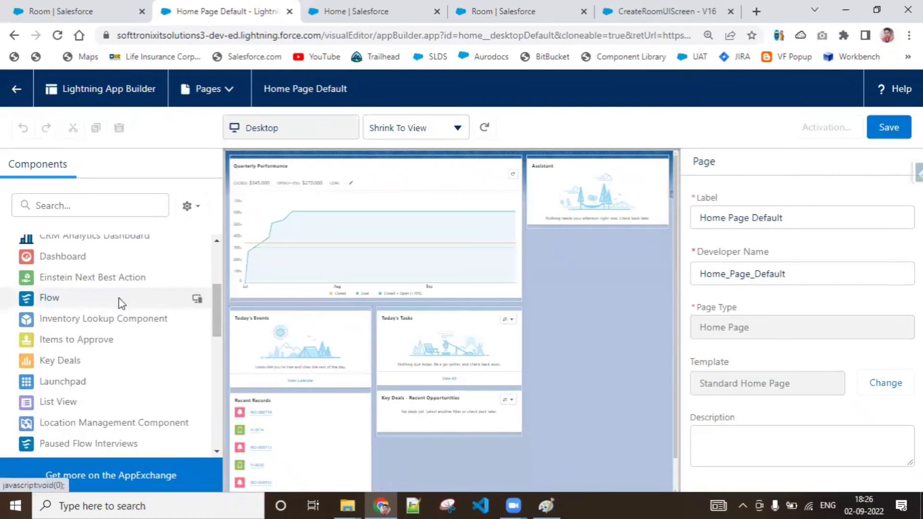
pyautogui.click(122, 300)
pyautogui.click(651, 339)
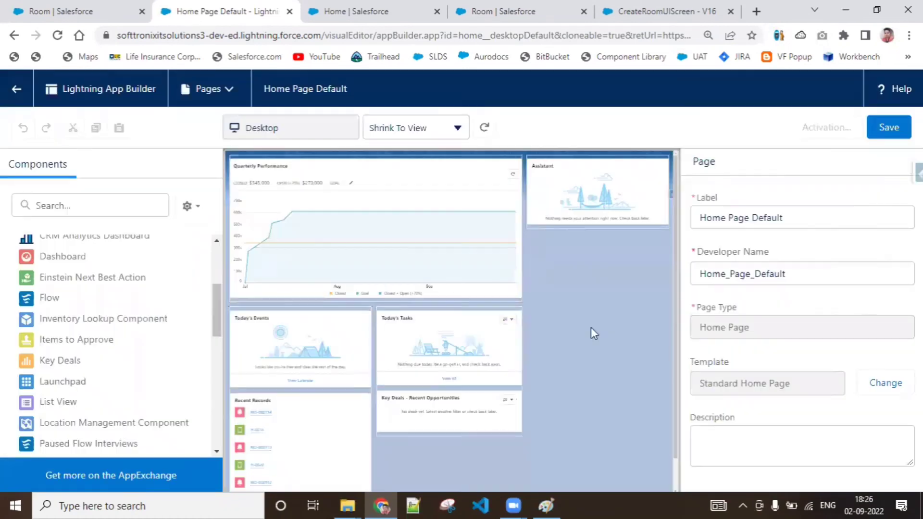
pyautogui.moveTo(43, 297); pyautogui.dragTo(539, 173)
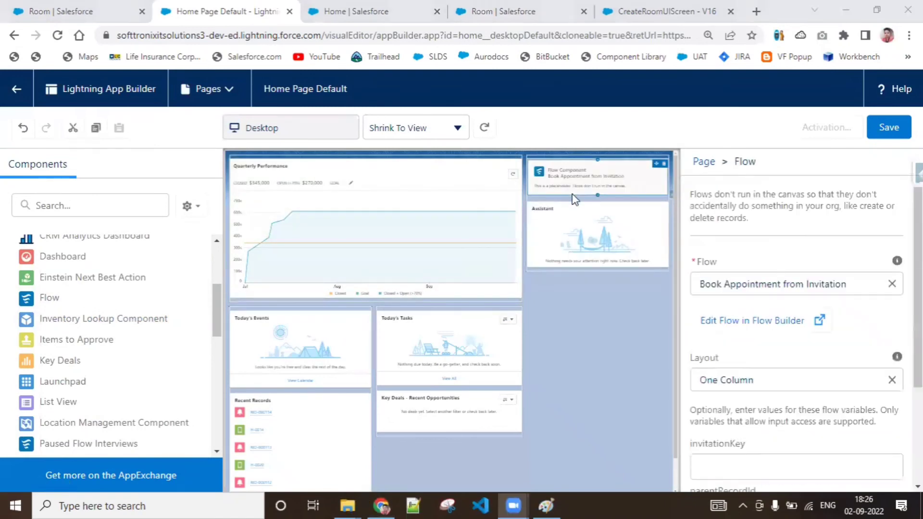
# Step: Save the home page and activate Home Page Default as the org default
pyautogui.click(881, 130)
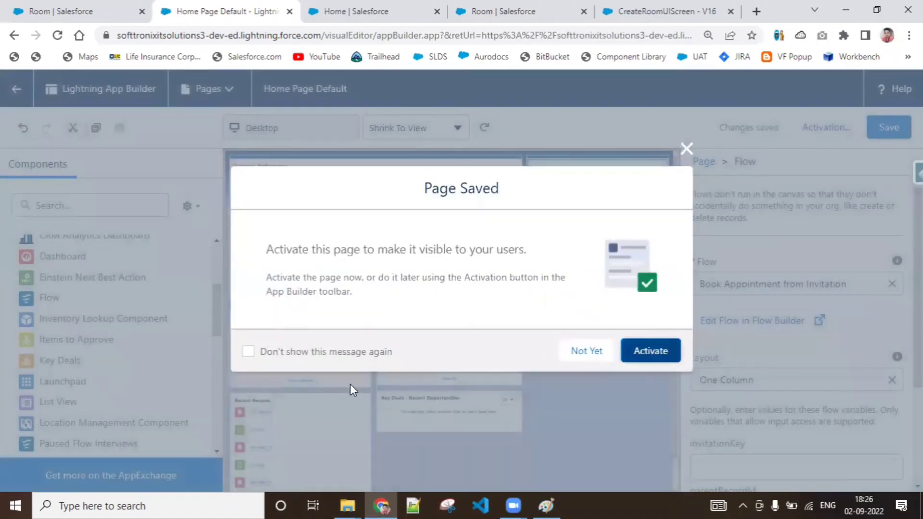
pyautogui.click(672, 360)
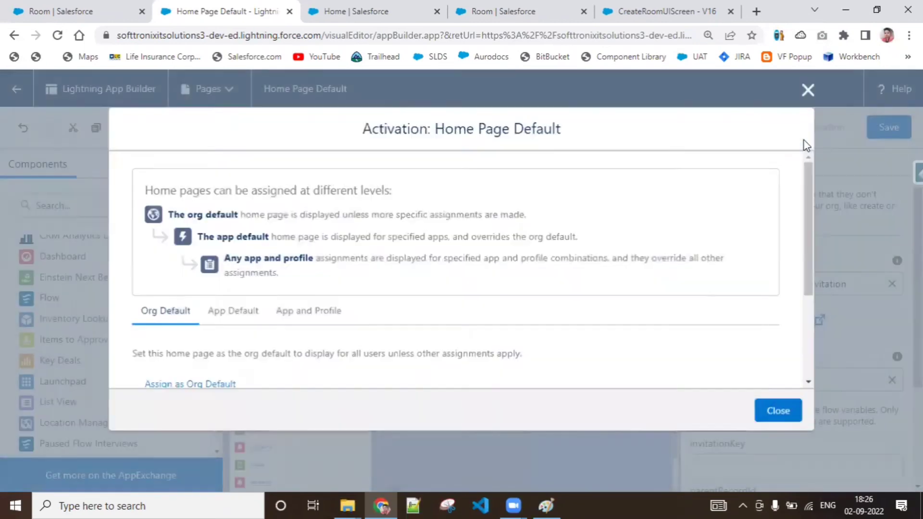
pyautogui.scroll(-3, 819, 317)
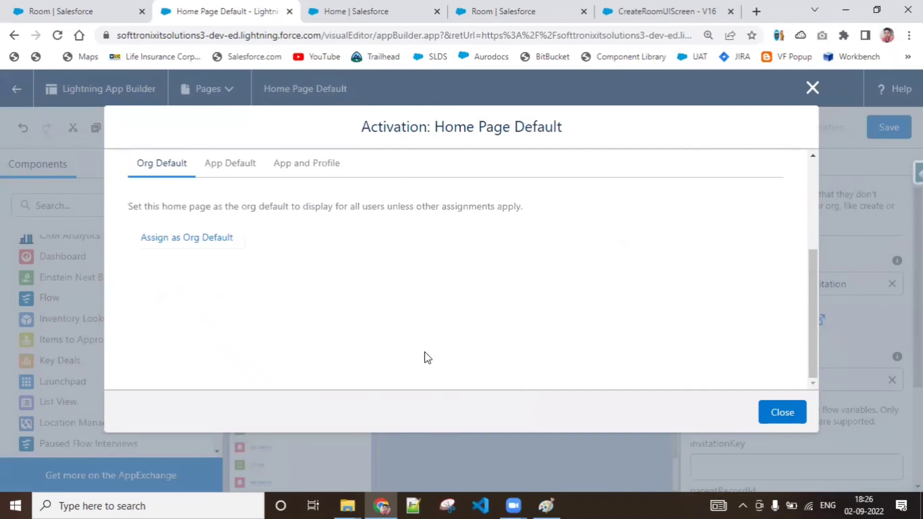
pyautogui.click(208, 243)
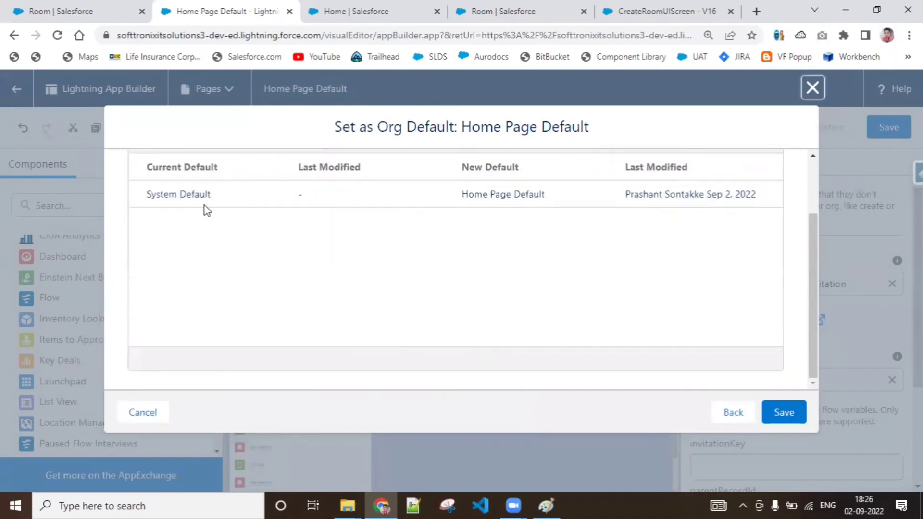
pyautogui.moveTo(812, 372)
pyautogui.mouseDown()
pyautogui.moveTo(807, 226)
pyautogui.moveTo(809, 367)
pyautogui.mouseUp()
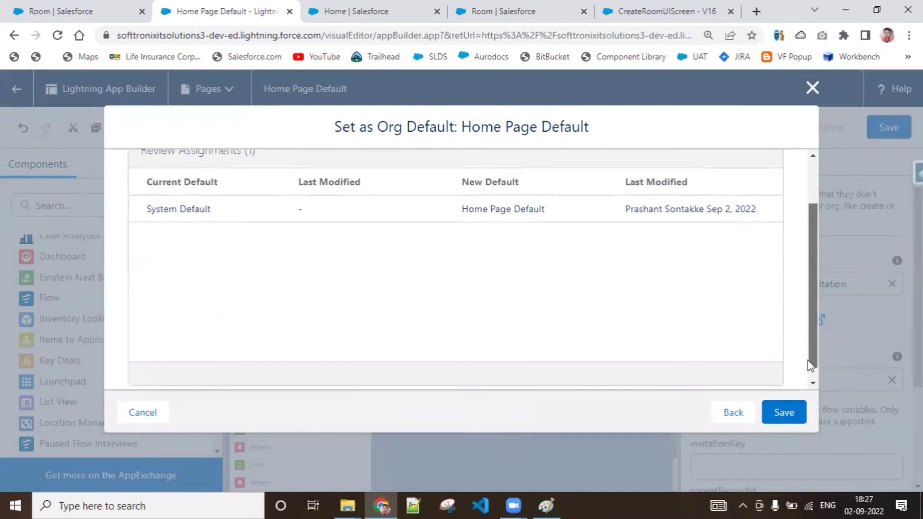
pyautogui.click(784, 423)
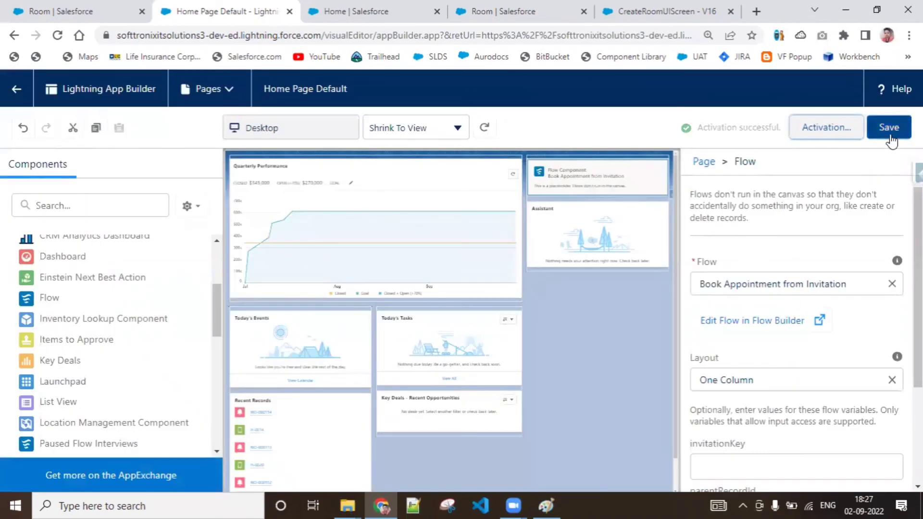
# Step: Reload the Hotel Management home page to check the newly added Flow component
pyautogui.click(367, 20)
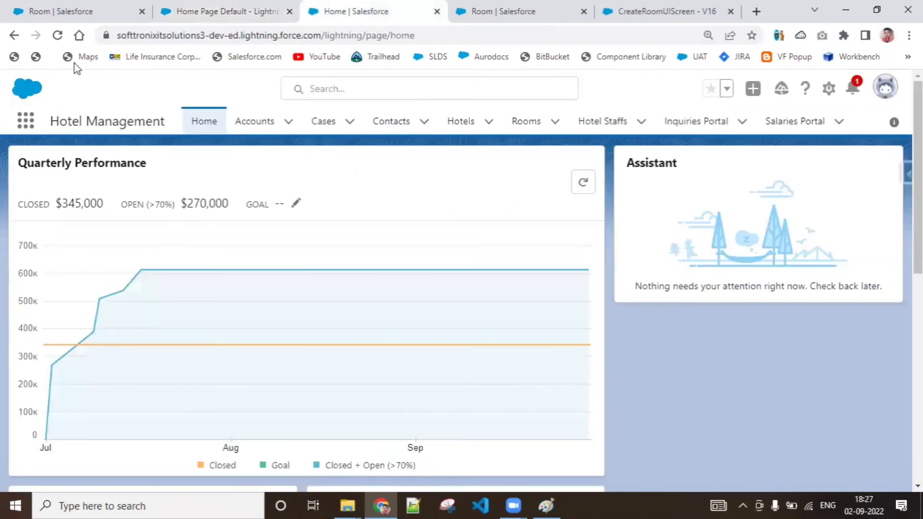
pyautogui.click(58, 36)
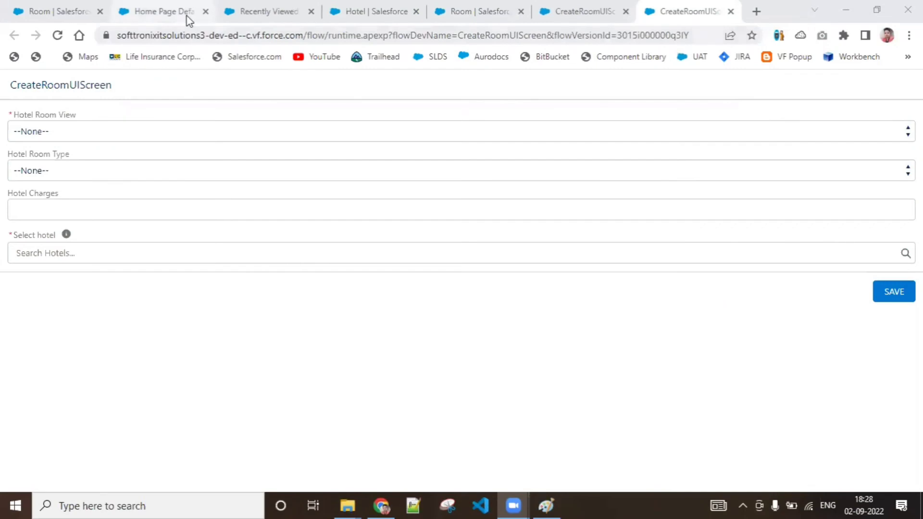
# Step: Change the home page's Flow component to run the CreateRoomUIScreen flow and save Home Page Default
pyautogui.click(188, 19)
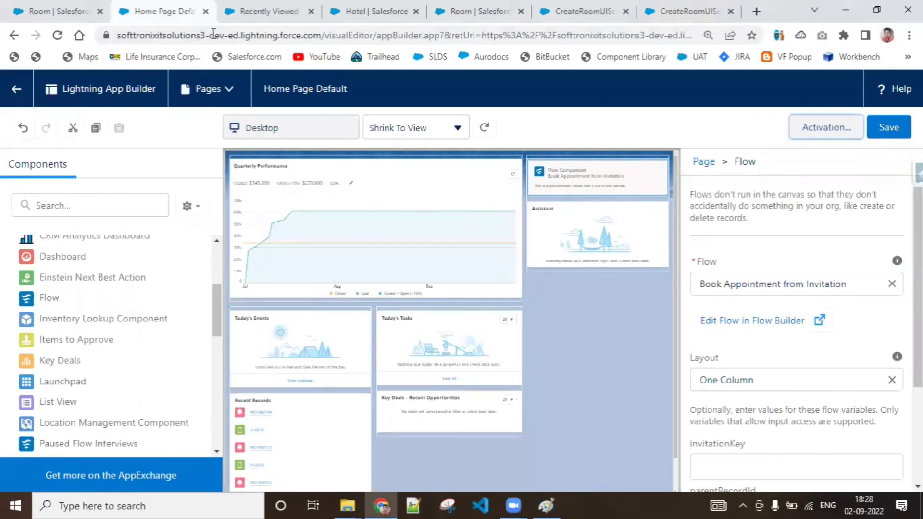
pyautogui.click(575, 178)
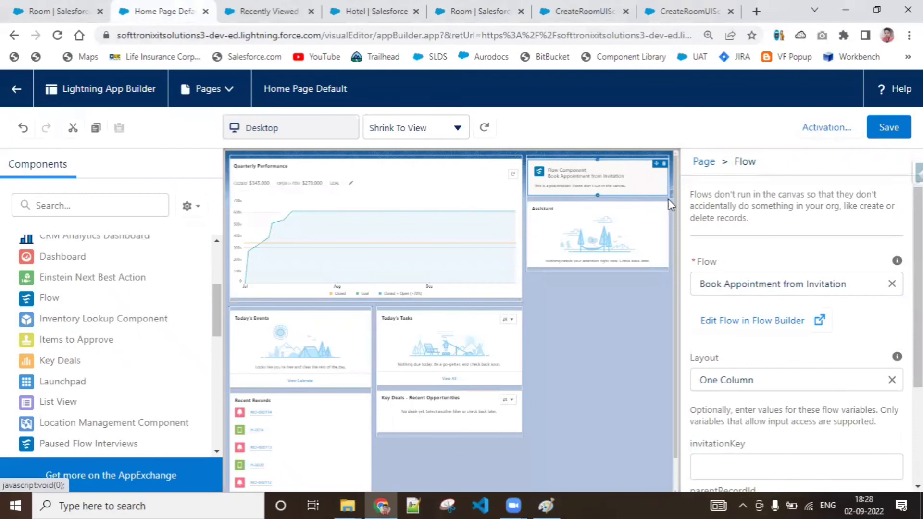
pyautogui.click(892, 284)
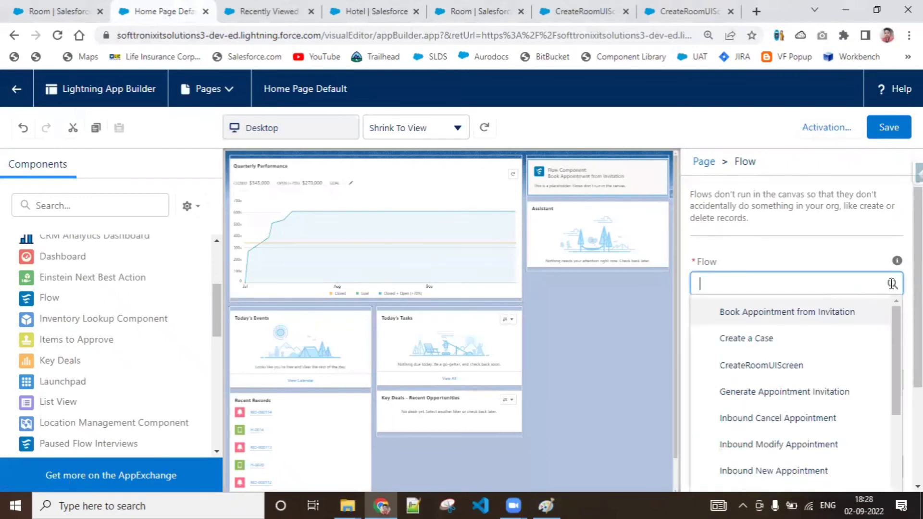
pyautogui.click(818, 370)
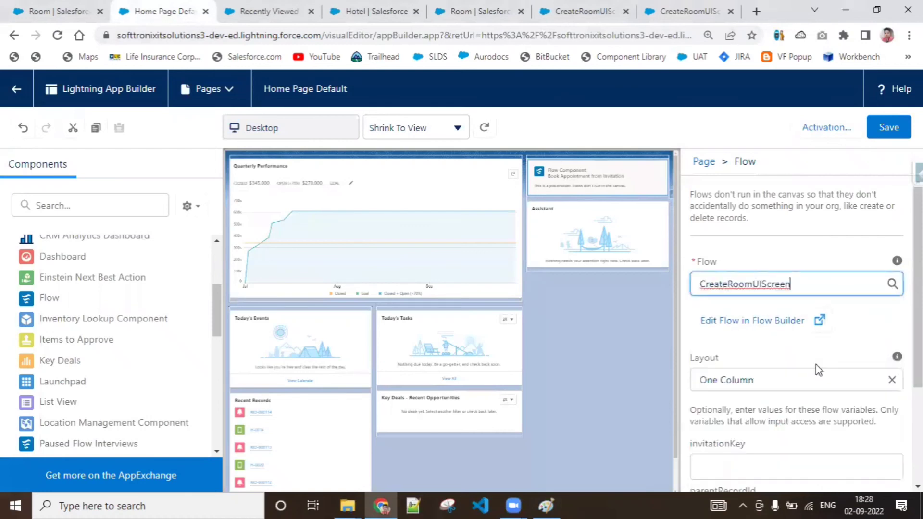
pyautogui.click(607, 342)
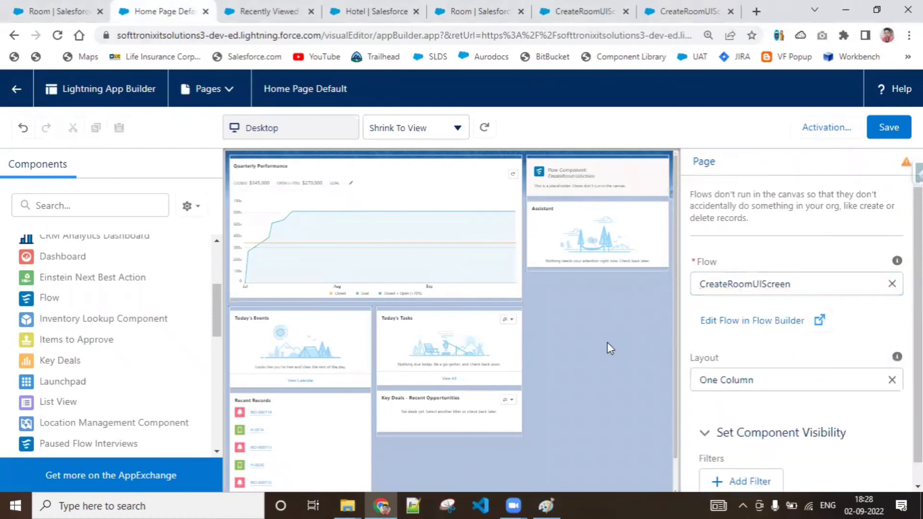
pyautogui.click(877, 136)
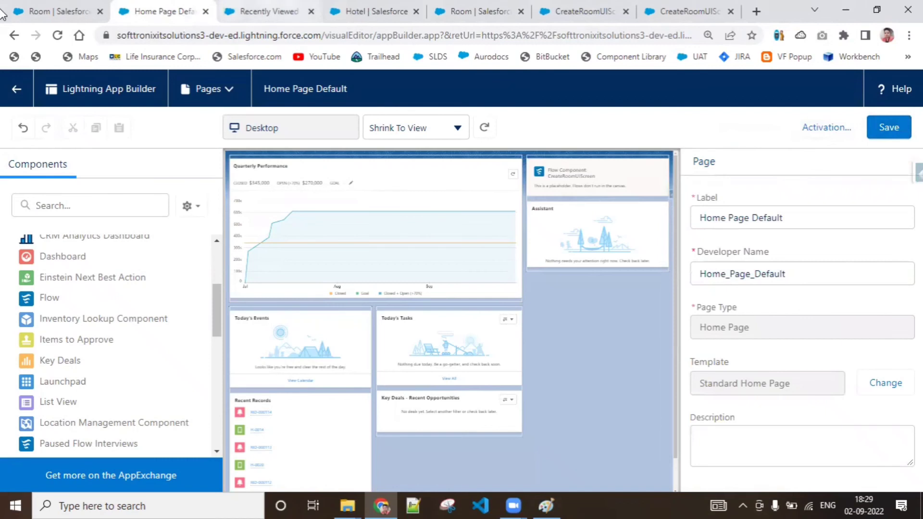
# Step: Return to the Hotel Management home page and refresh it to view the embedded CreateRoomUIScreen form
pyautogui.click(250, 6)
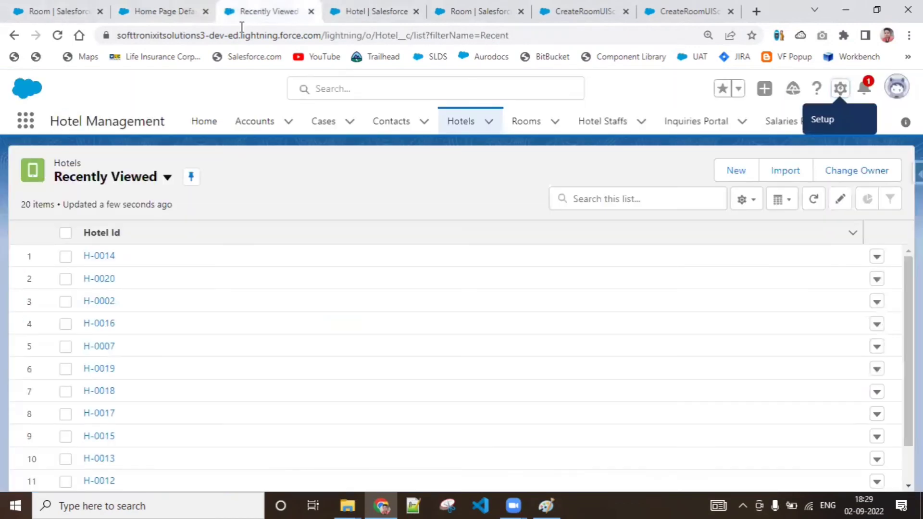
pyautogui.click(202, 126)
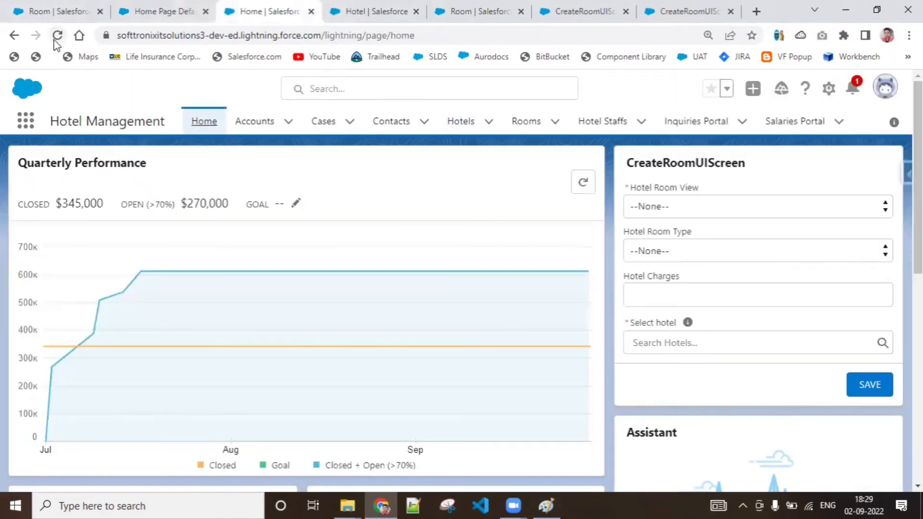
pyautogui.click(58, 36)
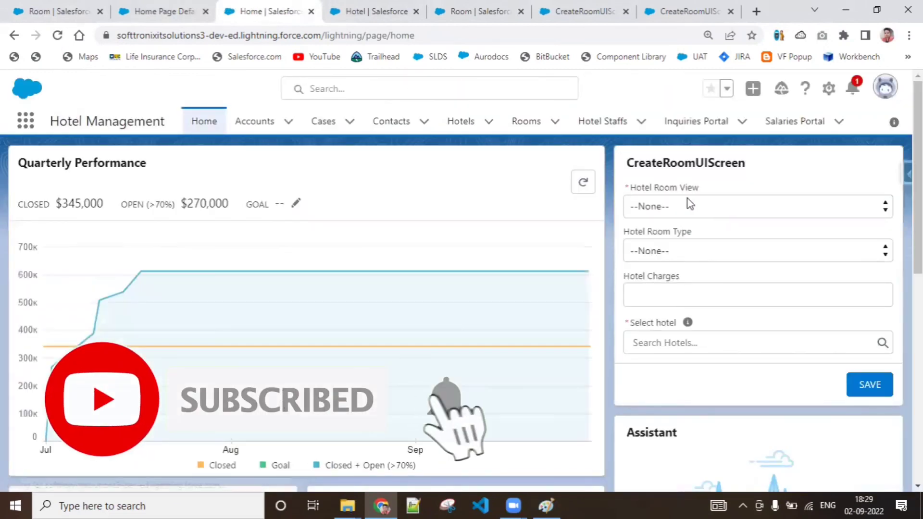
# Step: Submit the embedded CreateRoomUIScreen form with view Garden, type AC, charges 2,000 and hotel H-0007
pyautogui.click(687, 200)
pyautogui.click(686, 253)
pyautogui.click(686, 252)
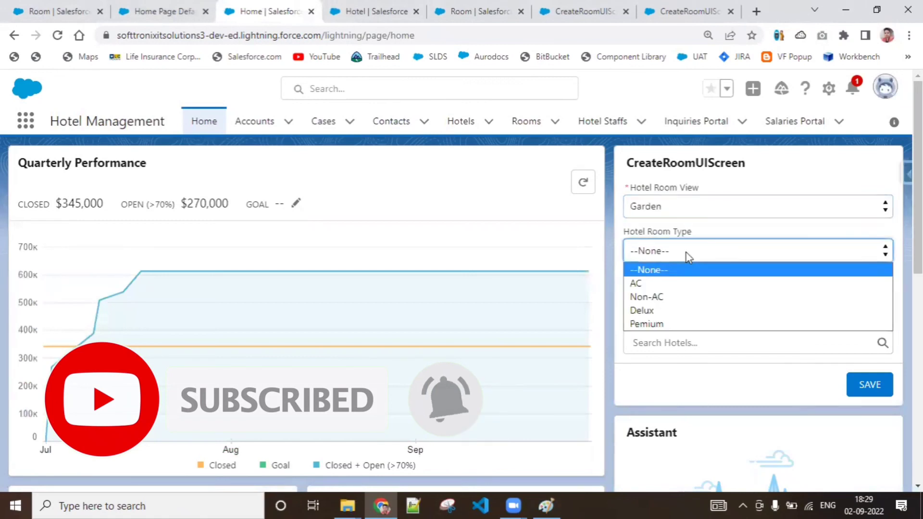
pyautogui.click(685, 284)
pyautogui.click(685, 290)
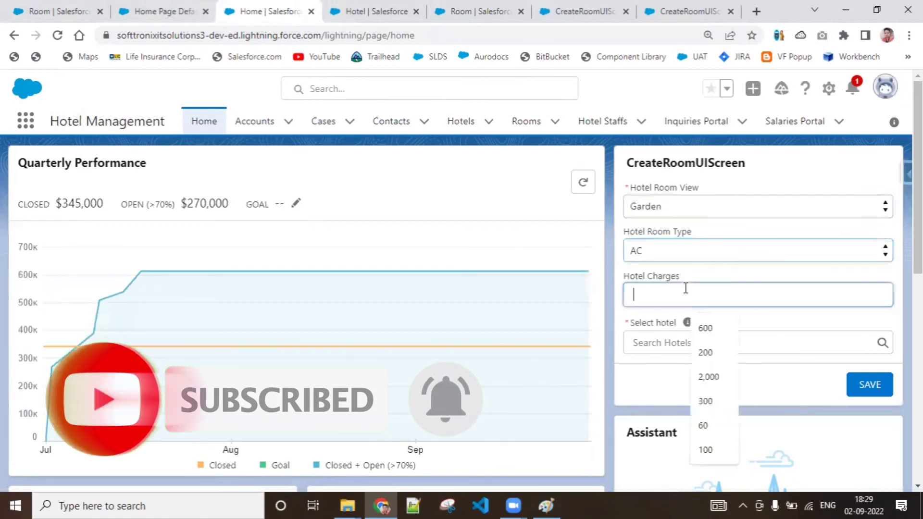
pyautogui.click(708, 377)
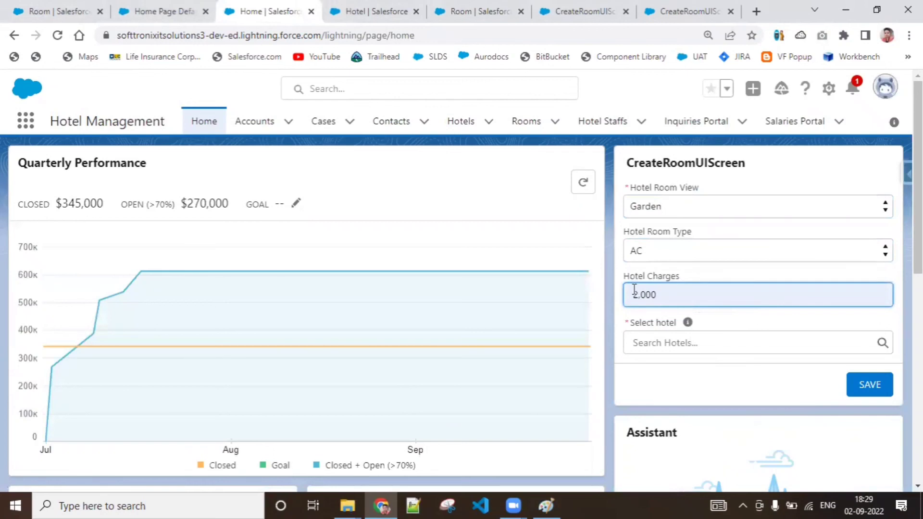
pyautogui.click(679, 341)
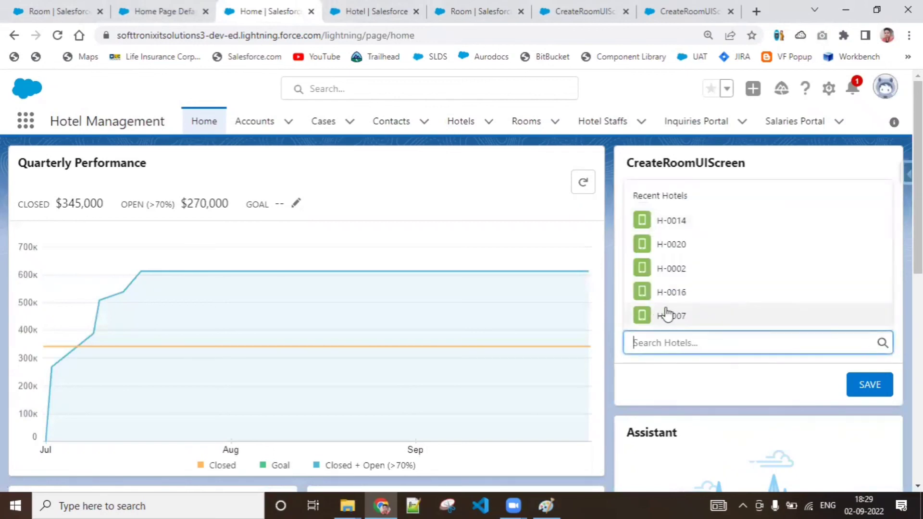
pyautogui.click(668, 316)
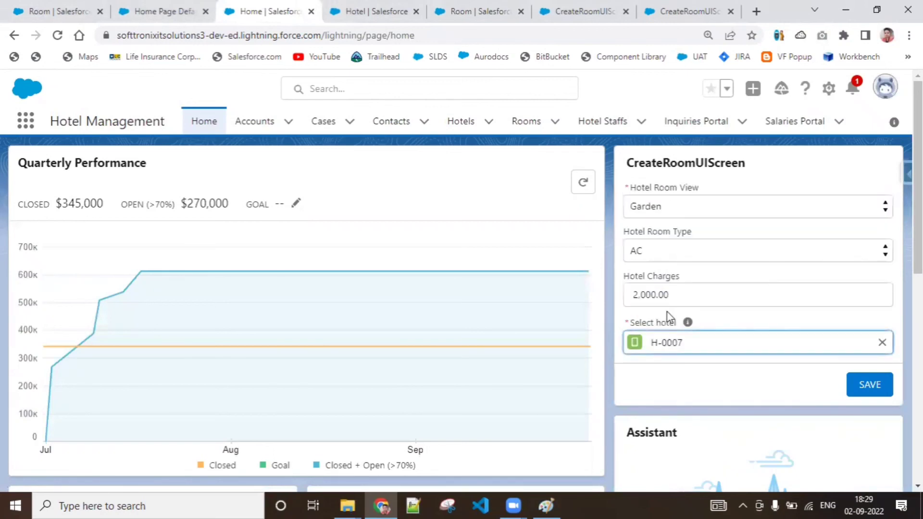
pyautogui.click(858, 391)
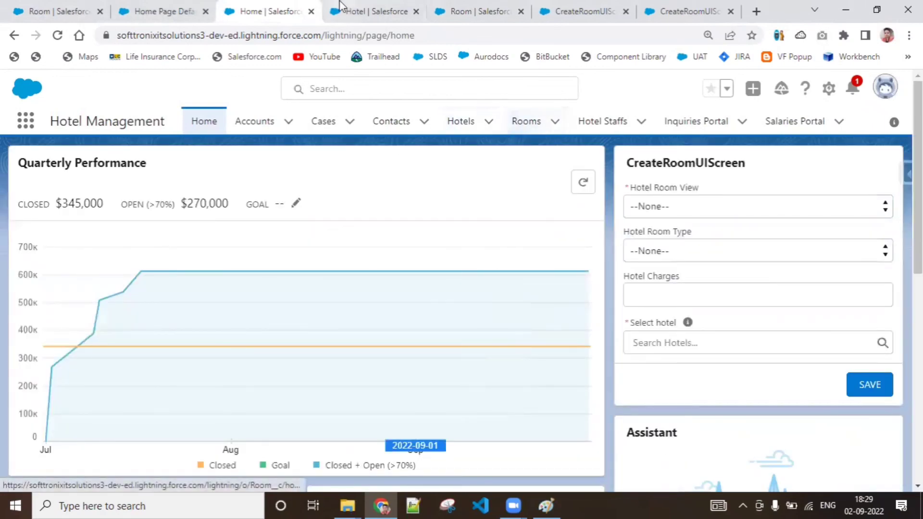
# Step: Close the two browser tabs showing the Room object's Fields & Relationships setup
pyautogui.click(42, 13)
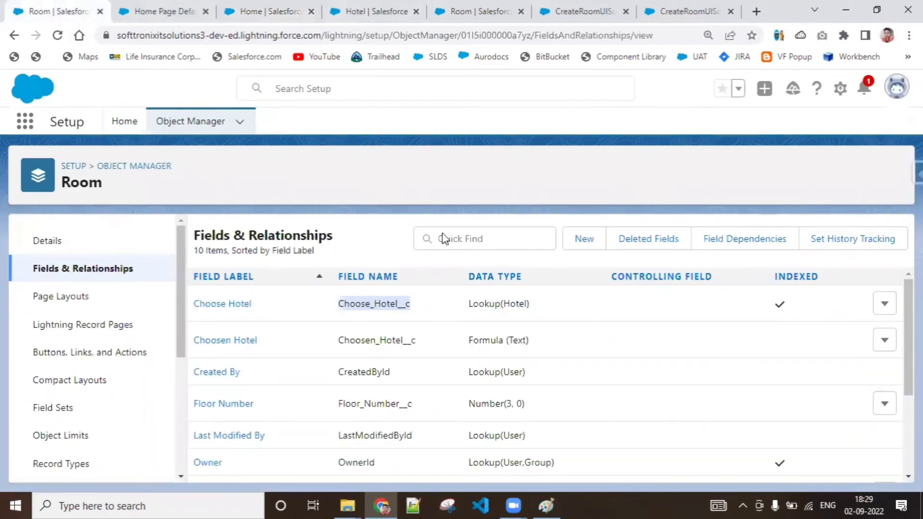
pyautogui.click(470, 10)
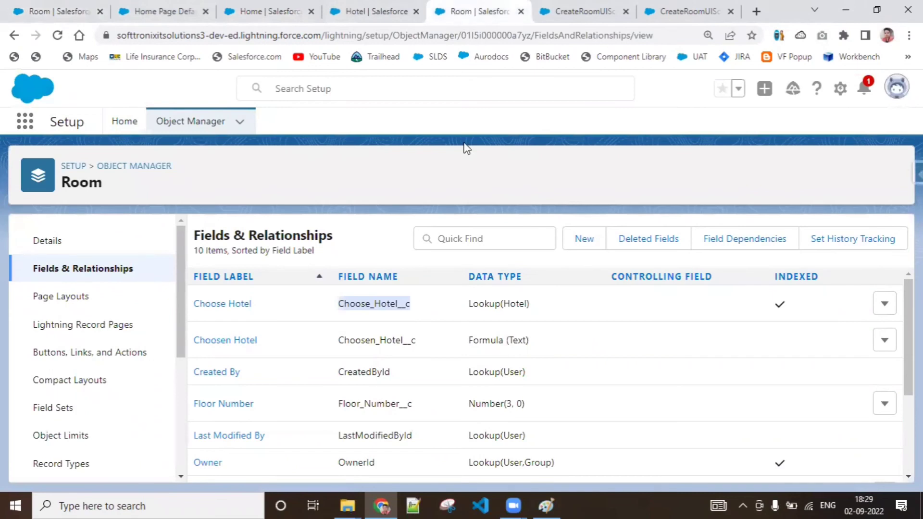
pyautogui.click(520, 11)
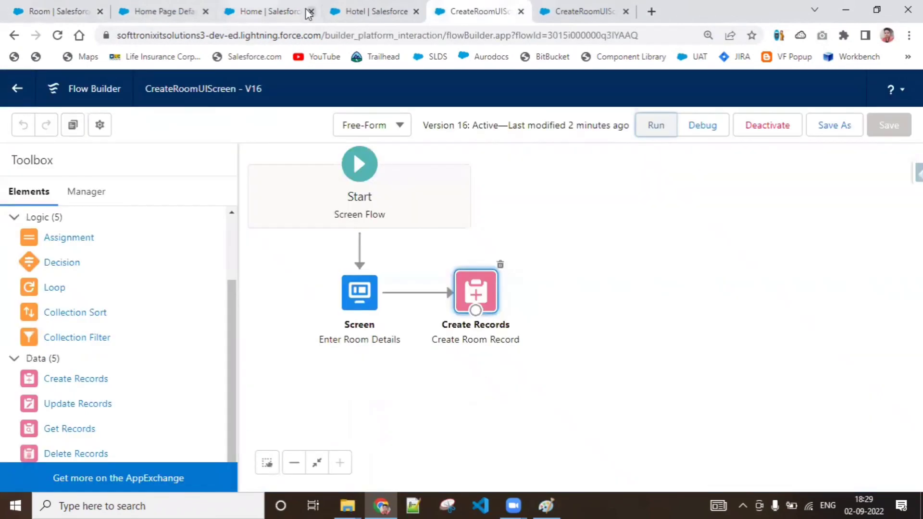
pyautogui.click(61, 14)
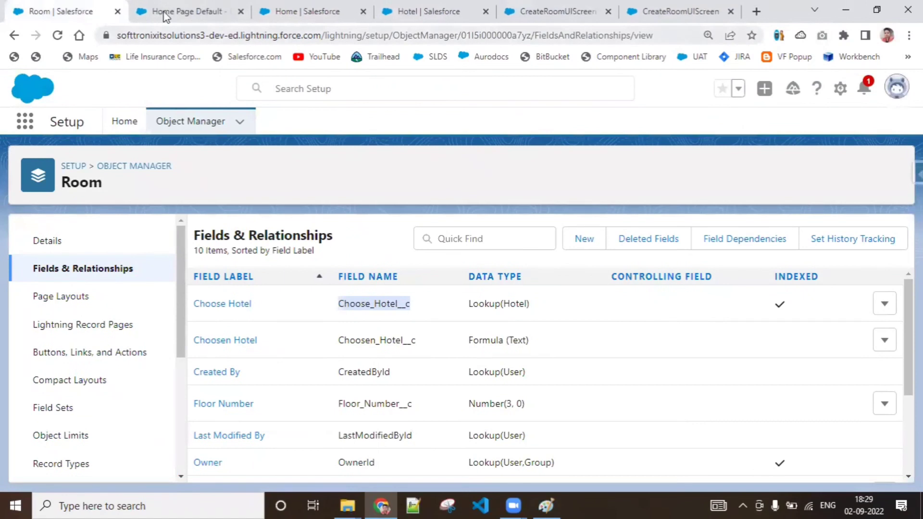
pyautogui.hotkey('ctrl', 'w')
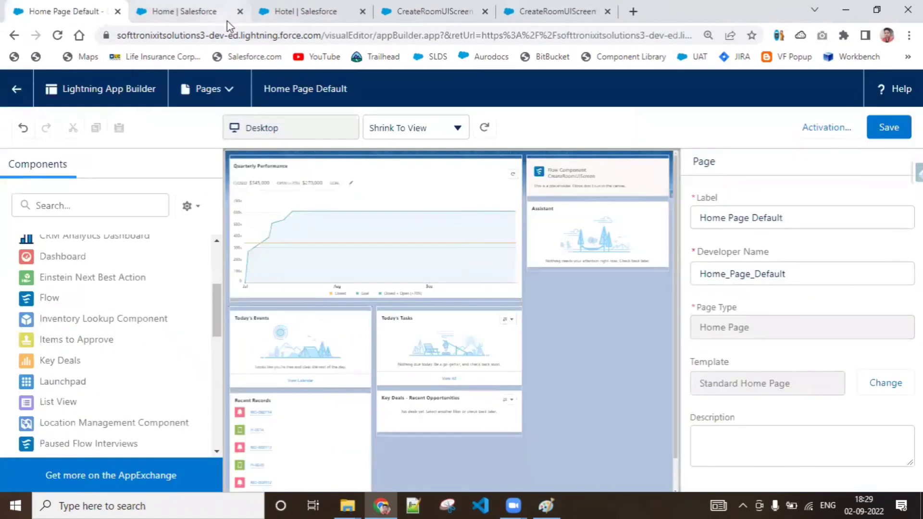
# Step: Open the Rooms list from the home page in a new browser tab and switch it to the Recently Created view
pyautogui.click(192, 15)
pyautogui.rightClick(513, 124)
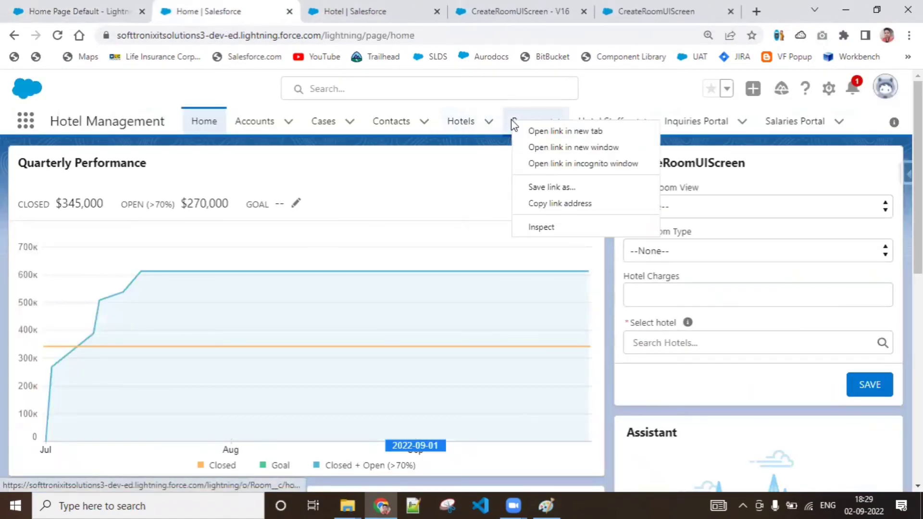
pyautogui.click(548, 131)
pyautogui.click(309, 10)
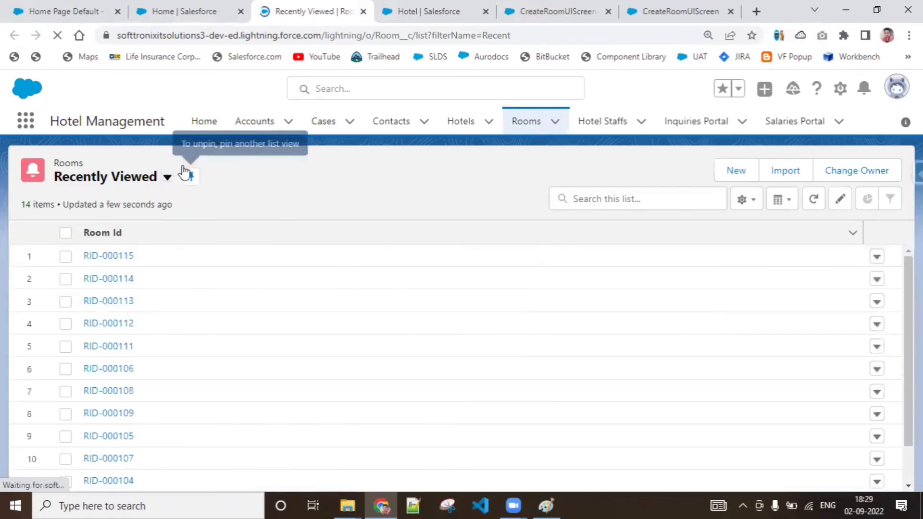
pyautogui.click(166, 177)
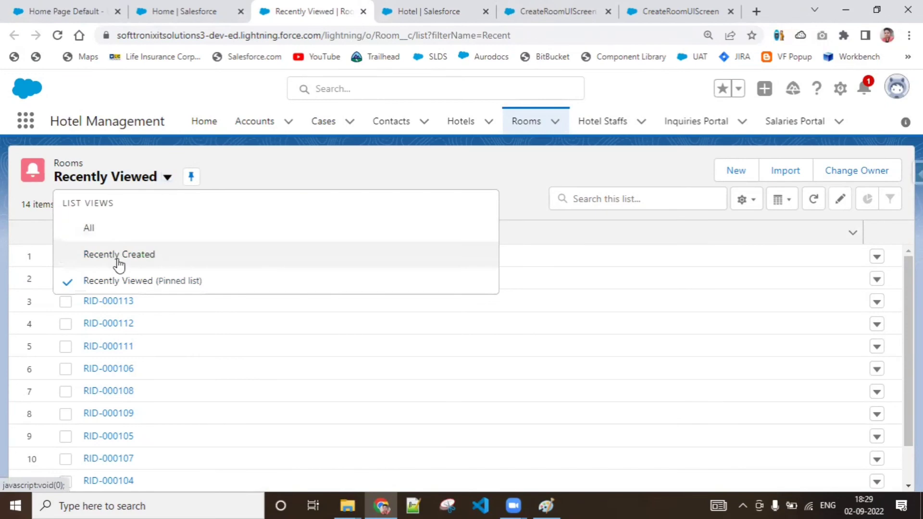
pyautogui.click(119, 255)
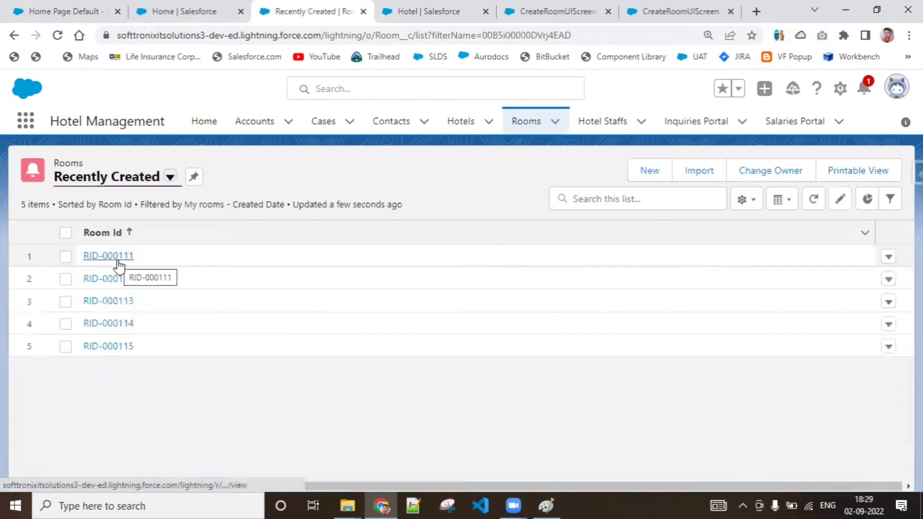
# Step: Open room record RID-000115 and review its room view, hotel, type and charges
pyautogui.click(121, 348)
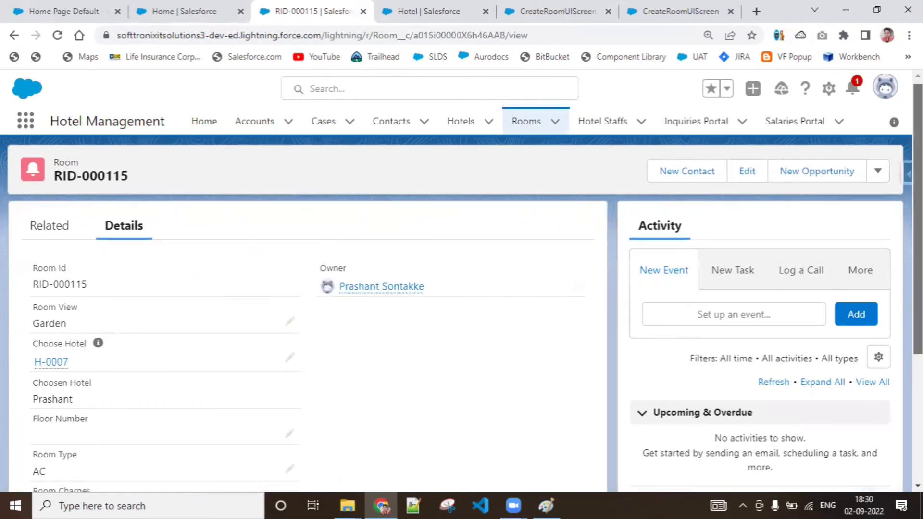
pyautogui.scroll(-2, 456, 312)
pyautogui.moveTo(51, 251)
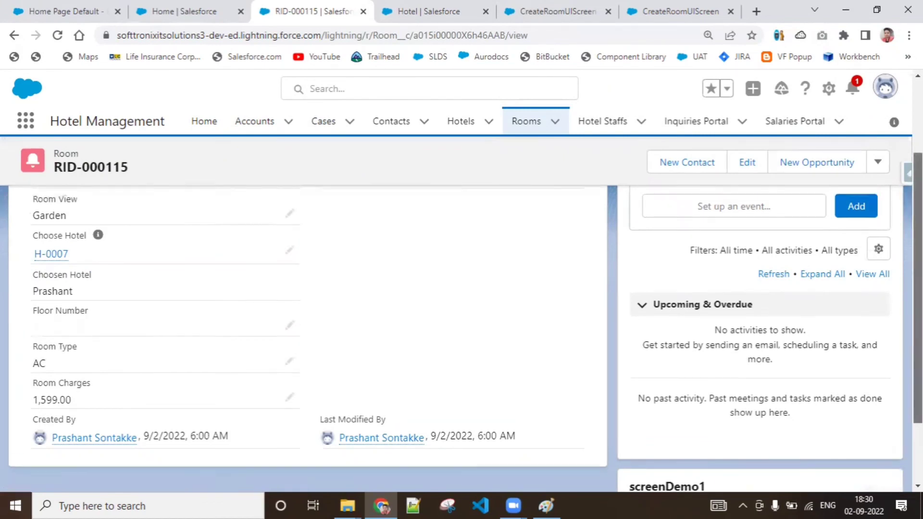
pyautogui.scroll(2, 197, 286)
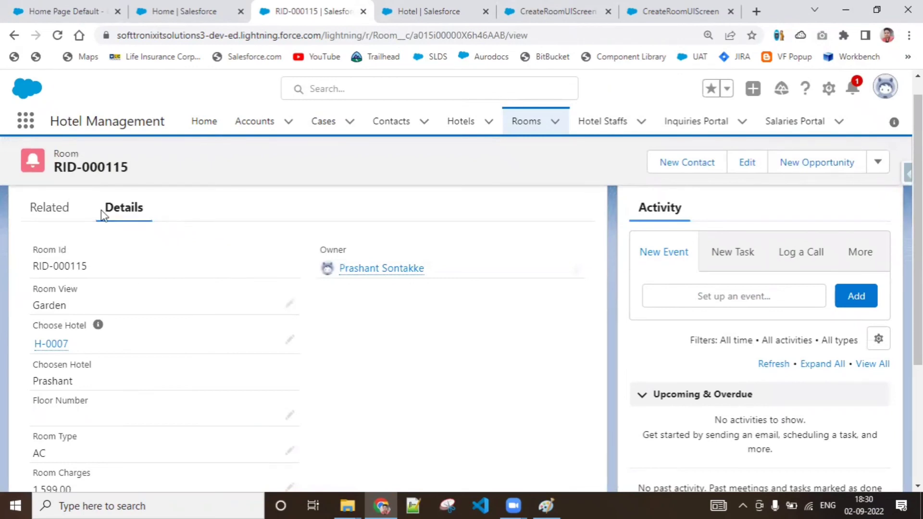
# Step: Return to the CreateRoomUIScreen flow in Flow Builder and add a new Screen element beside the Create Room Record element
pyautogui.click(77, 11)
pyautogui.click(200, 11)
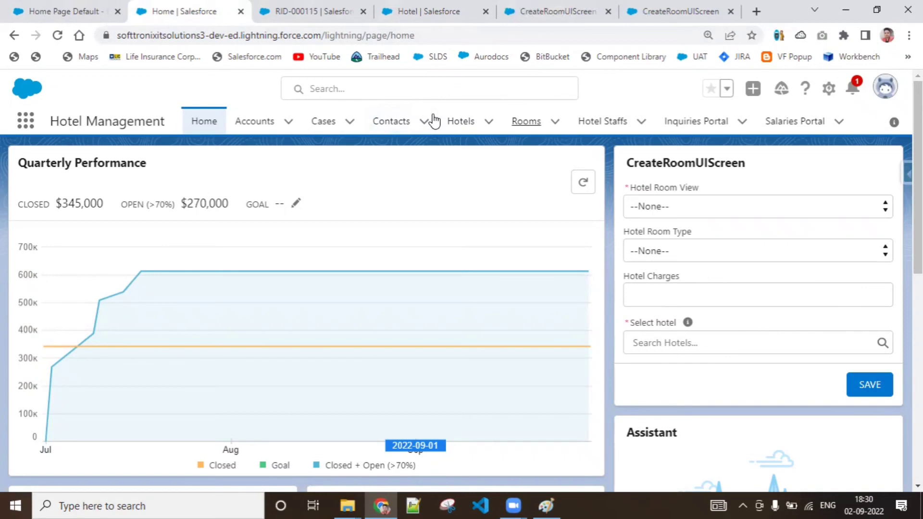
pyautogui.click(547, 10)
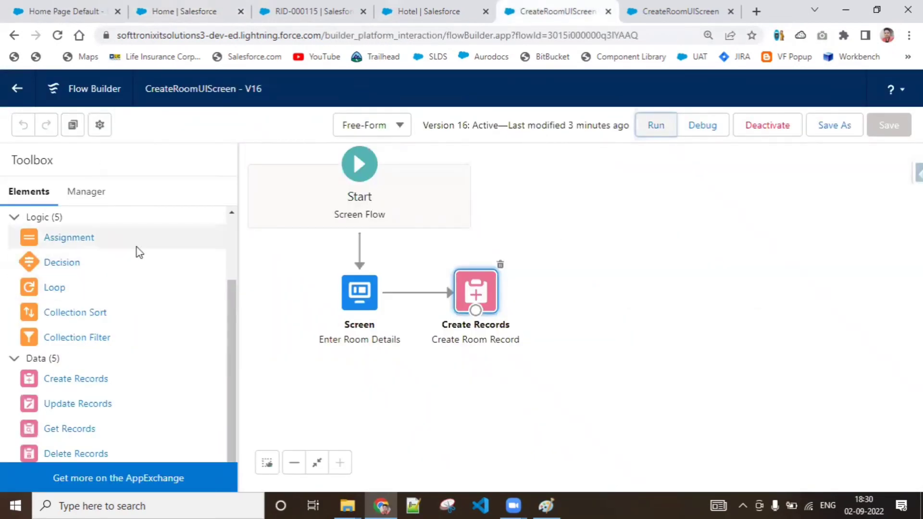
pyautogui.moveTo(235, 344); pyautogui.dragTo(239, 268)
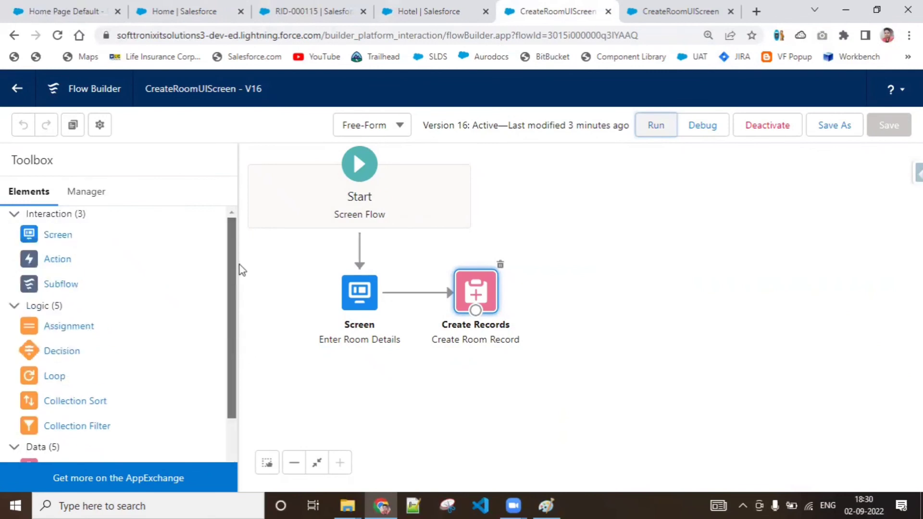
pyautogui.moveTo(62, 239); pyautogui.dragTo(602, 289)
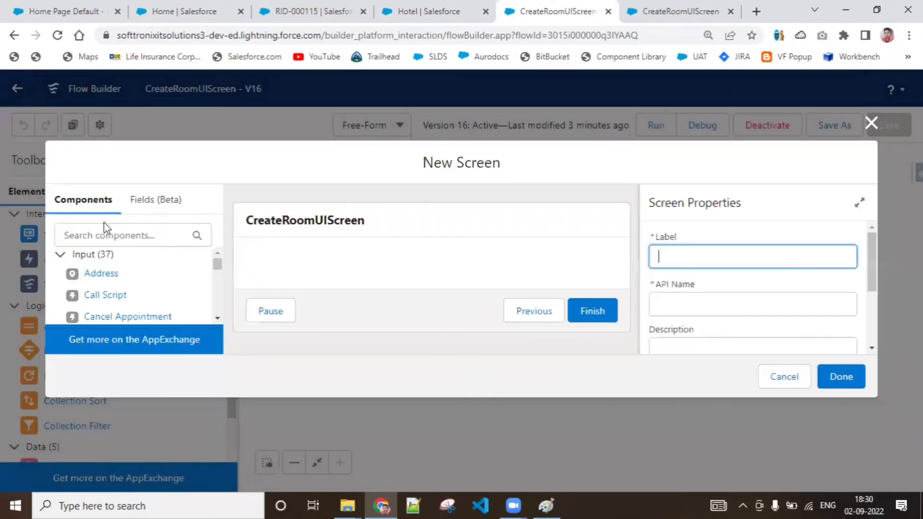
# Step: Find the Display Text component by searching for "te" and place it on the new screen
pyautogui.click(114, 236)
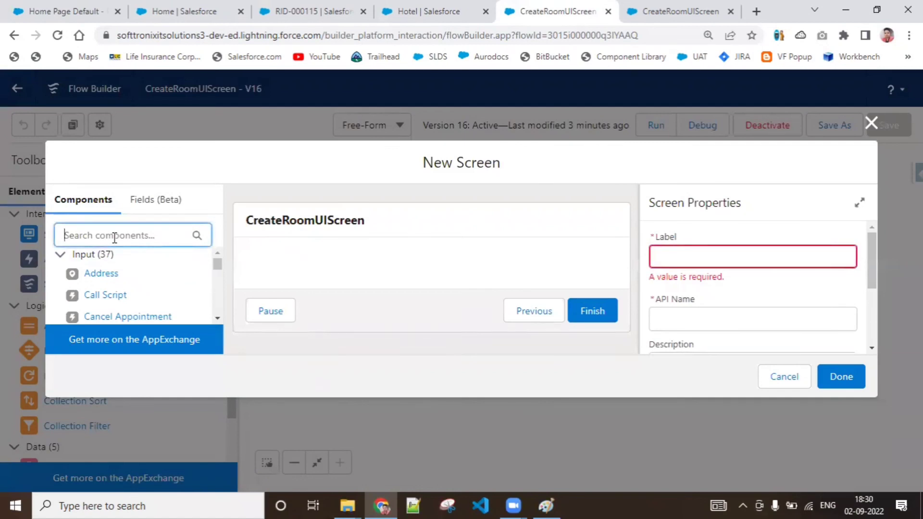
pyautogui.write('te')
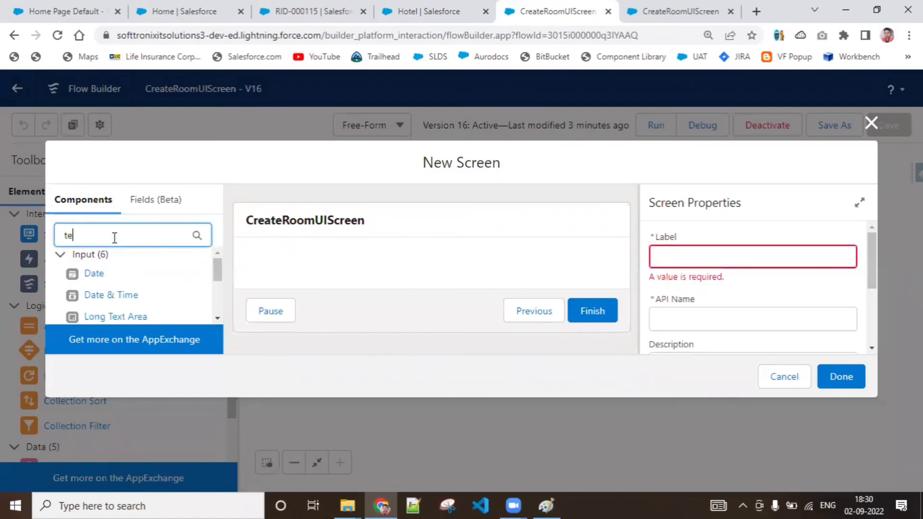
pyautogui.scroll(-3, 140, 289)
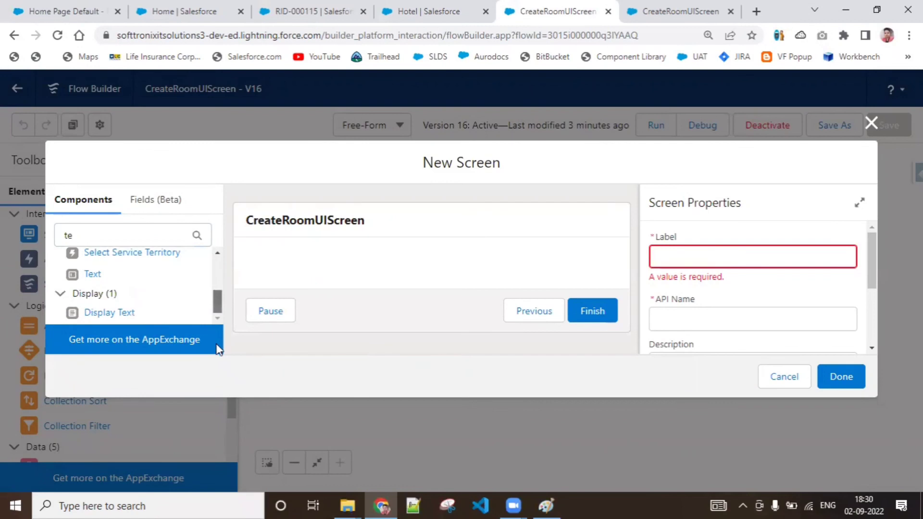
pyautogui.moveTo(126, 314); pyautogui.dragTo(333, 253)
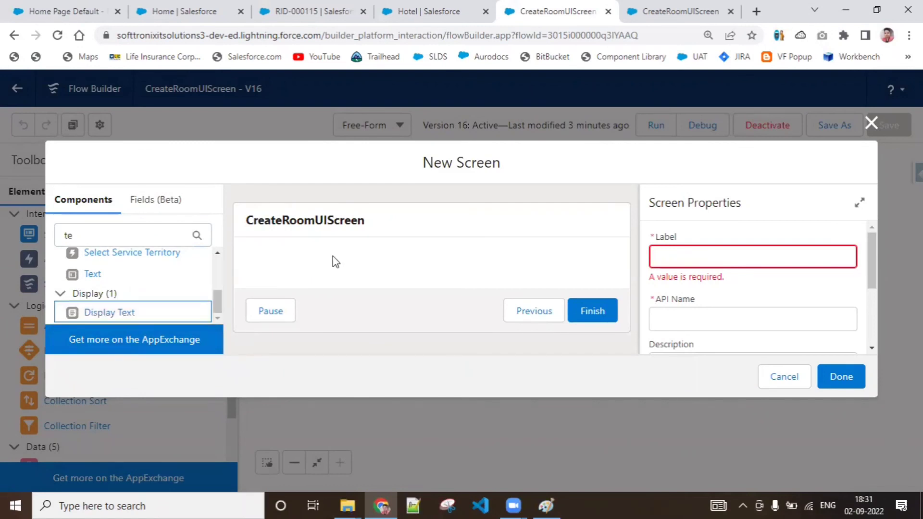
pyautogui.moveTo(126, 316); pyautogui.dragTo(258, 273)
pyautogui.moveTo(101, 317); pyautogui.dragTo(253, 263)
# Step: Label the new screen "Success Screen" with the API name Success_Screen
pyautogui.click(429, 214)
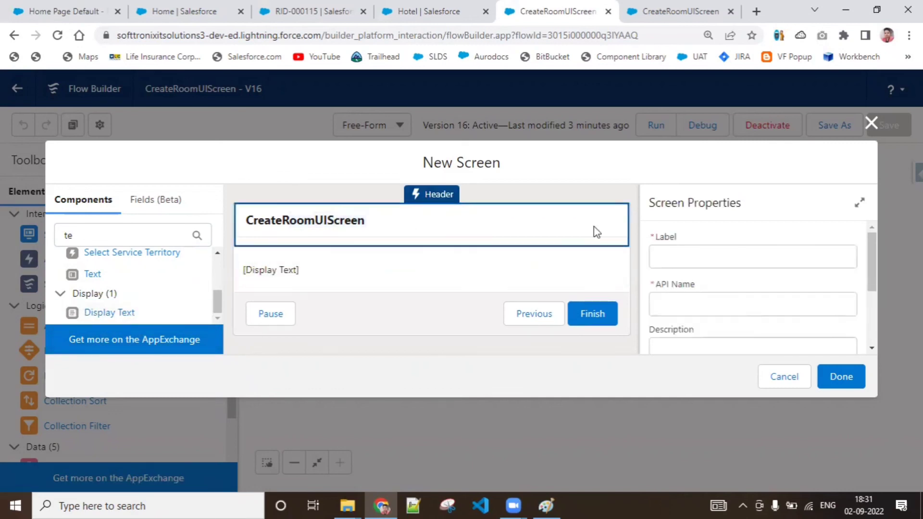
pyautogui.click(747, 258)
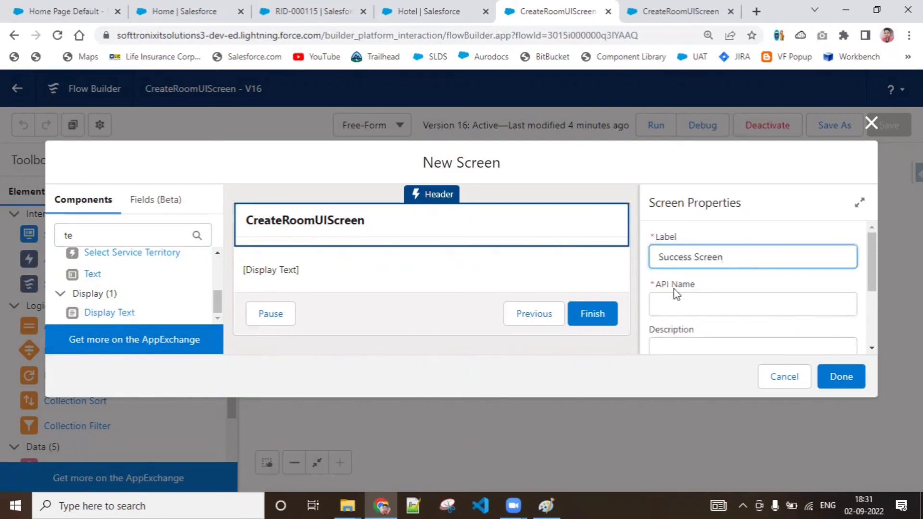
pyautogui.click(541, 287)
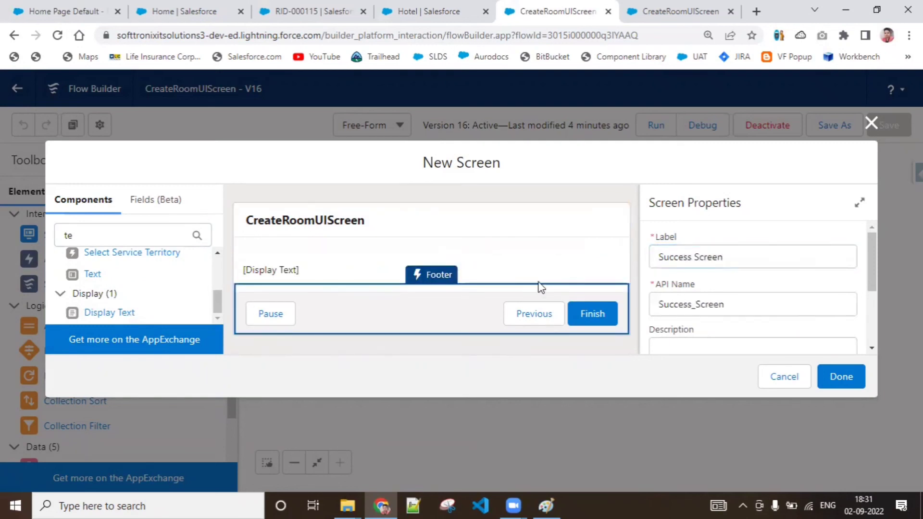
# Step: Give the Display Text component the API name SuccessMsg
pyautogui.click(402, 270)
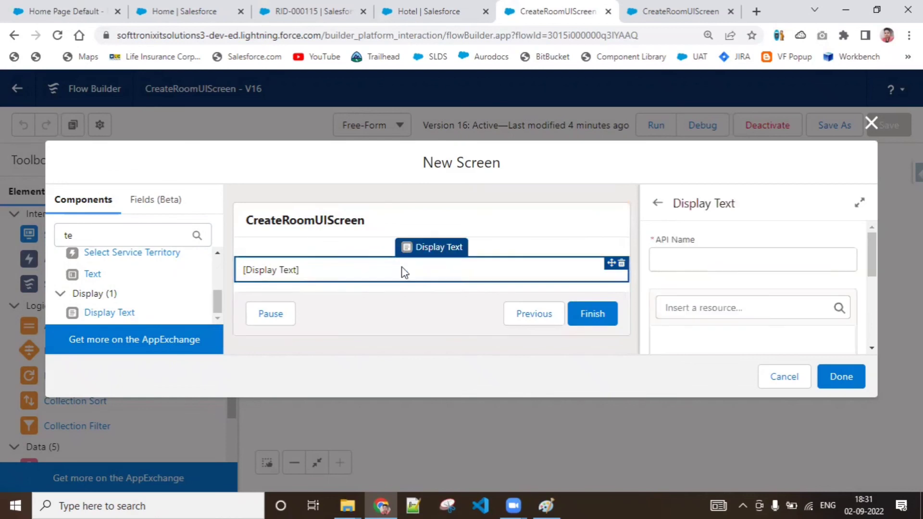
pyautogui.click(713, 258)
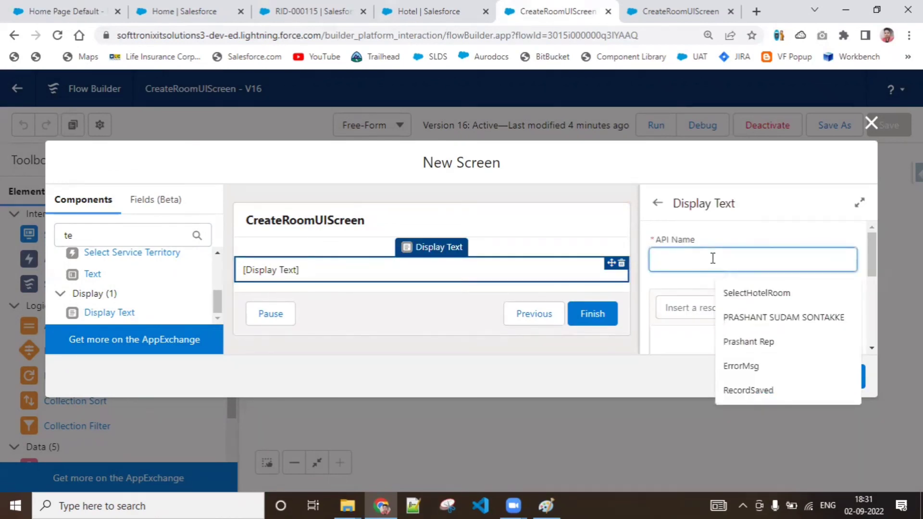
pyautogui.write('SUccess ')
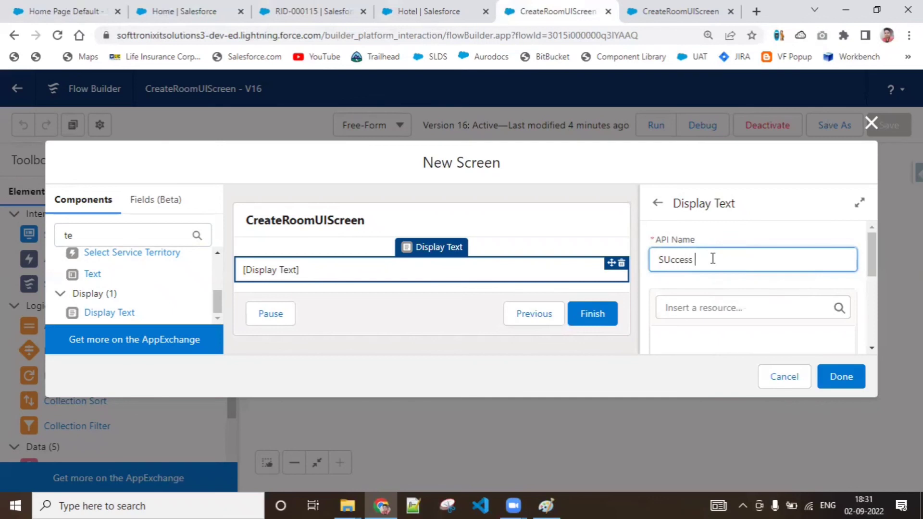
pyautogui.write('msg')
pyautogui.press('BackSpace')
pyautogui.press('BackSpace')
pyautogui.write('ucc')
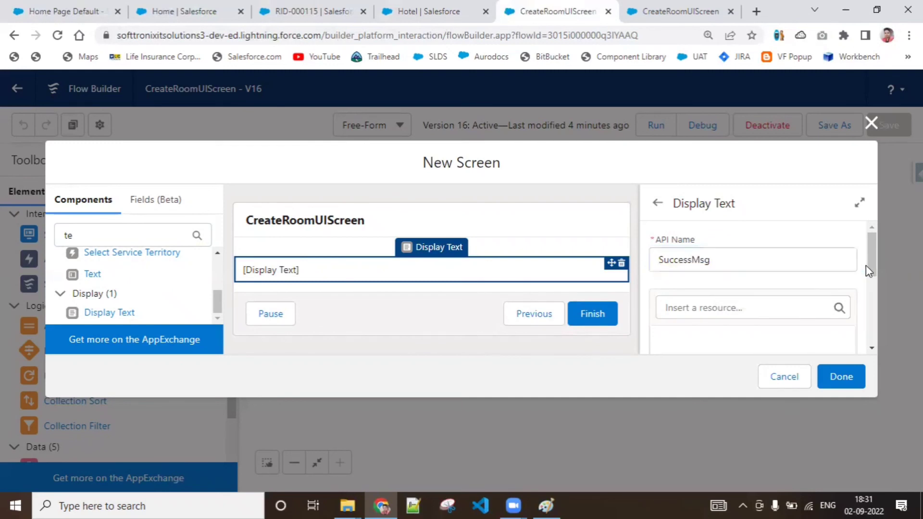
# Step: Enter "Your record has been successfully saved" as the Display Text component's message
pyautogui.moveTo(871, 255); pyautogui.dragTo(873, 300)
pyautogui.click(845, 282)
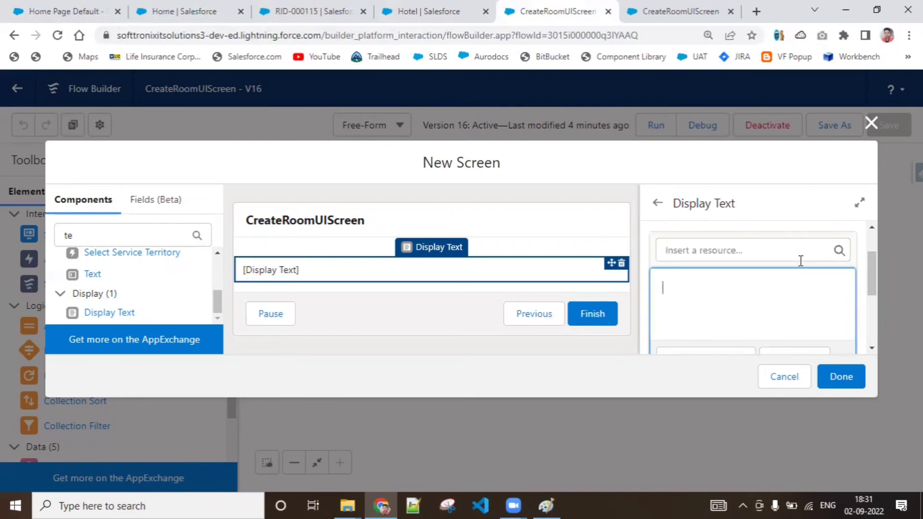
pyautogui.write('Your re')
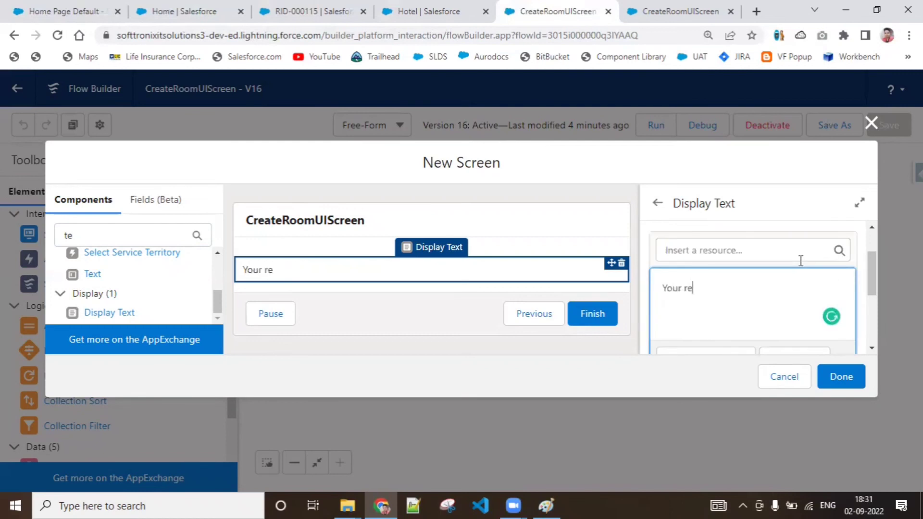
pyautogui.write('cord has ')
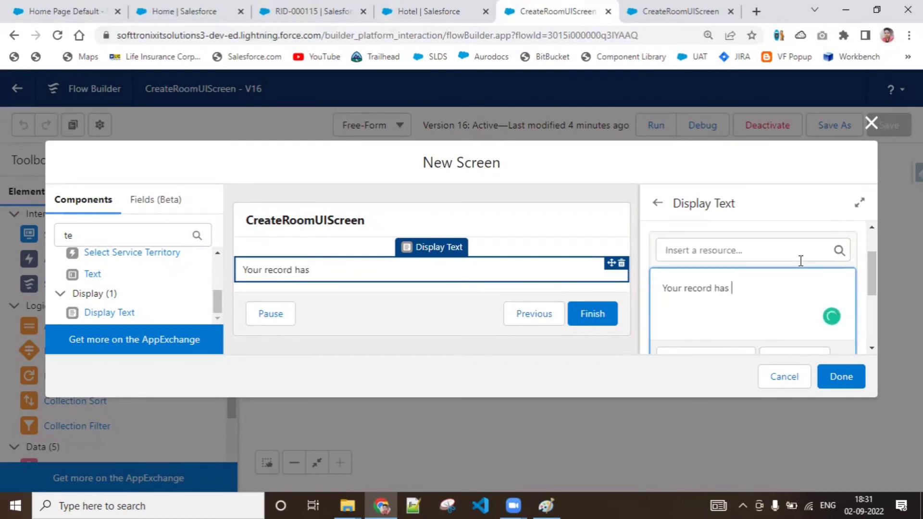
pyautogui.write('been scu')
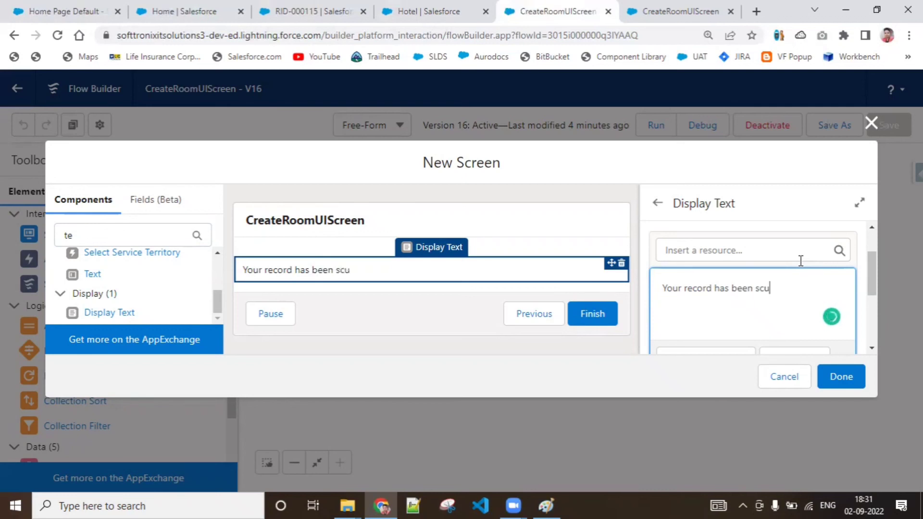
pyautogui.press('BackSpace')
pyautogui.press('BackSpace')
pyautogui.write('uccessfully saved')
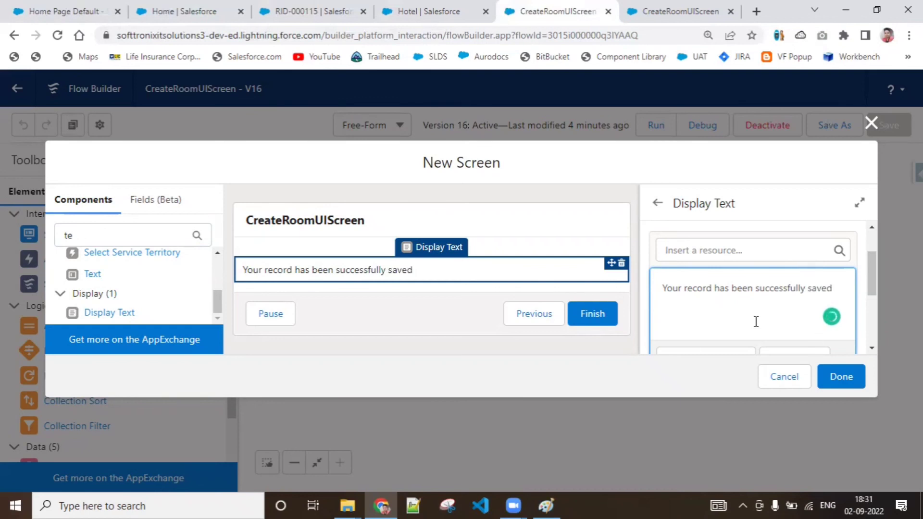
pyautogui.click(616, 376)
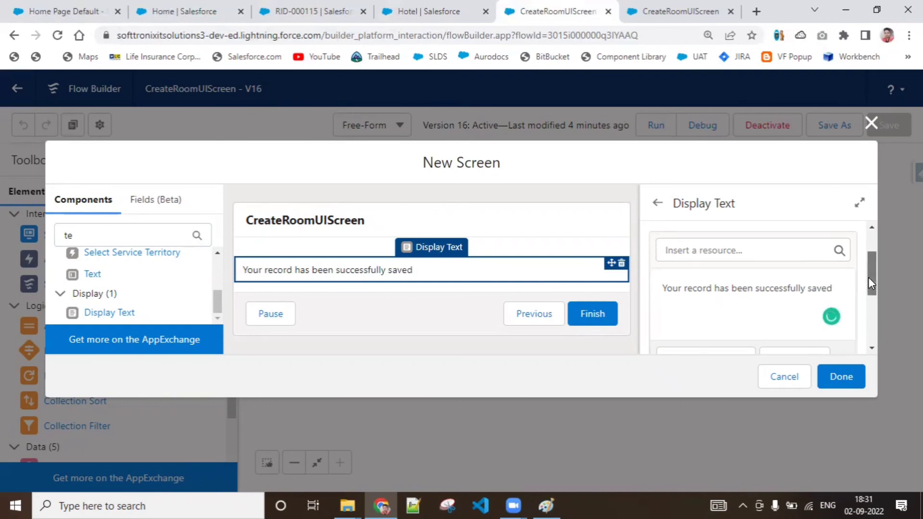
# Step: Format the whole success message as bold and italic
pyautogui.moveTo(835, 286); pyautogui.dragTo(661, 289)
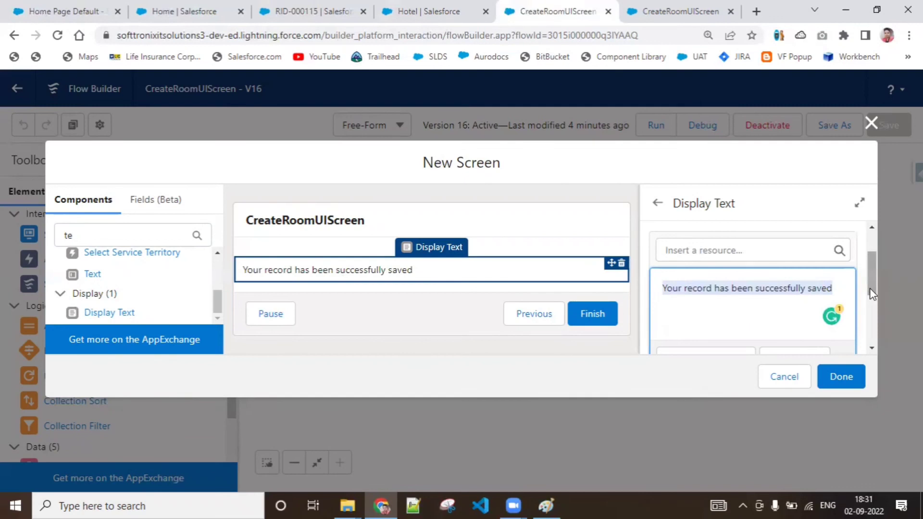
pyautogui.moveTo(869, 288); pyautogui.dragTo(872, 324)
pyautogui.click(708, 274)
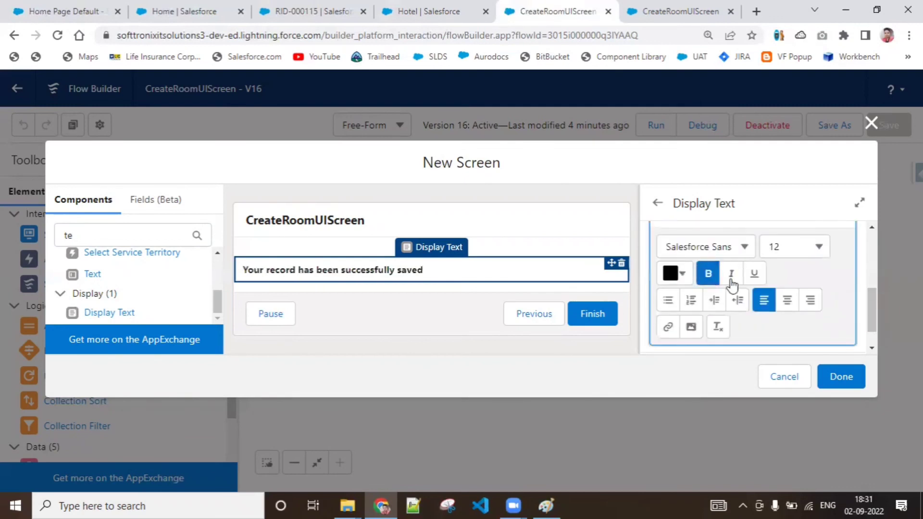
pyautogui.click(731, 274)
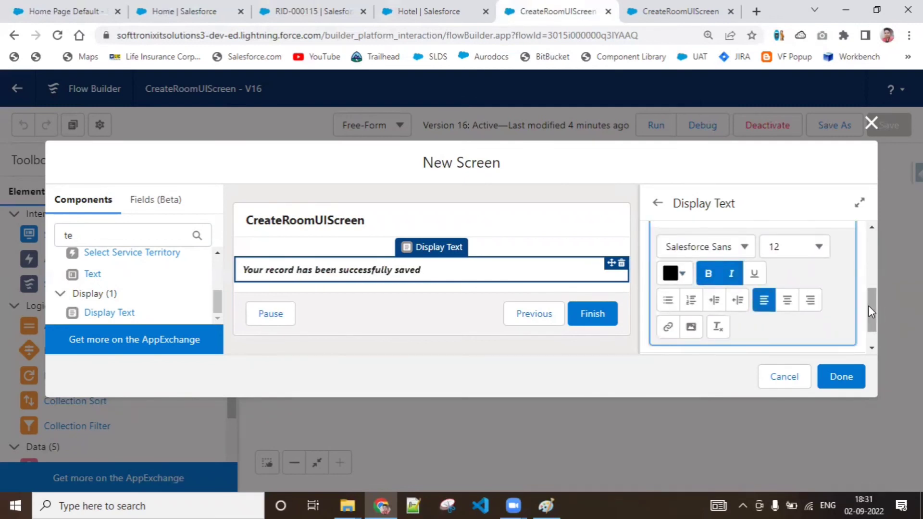
pyautogui.moveTo(868, 306); pyautogui.dragTo(871, 280)
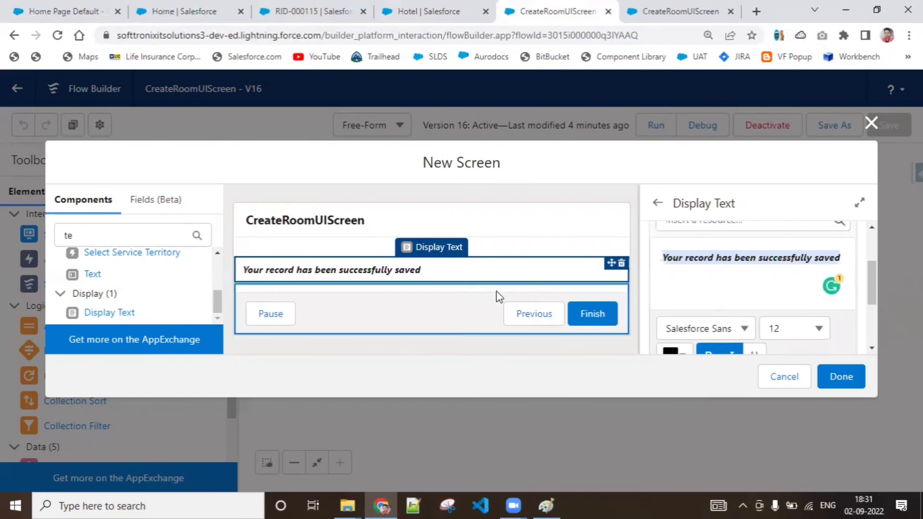
# Step: Hide the Previous and Pause buttons in the Success Screen's footer and finish the screen
pyautogui.click(575, 299)
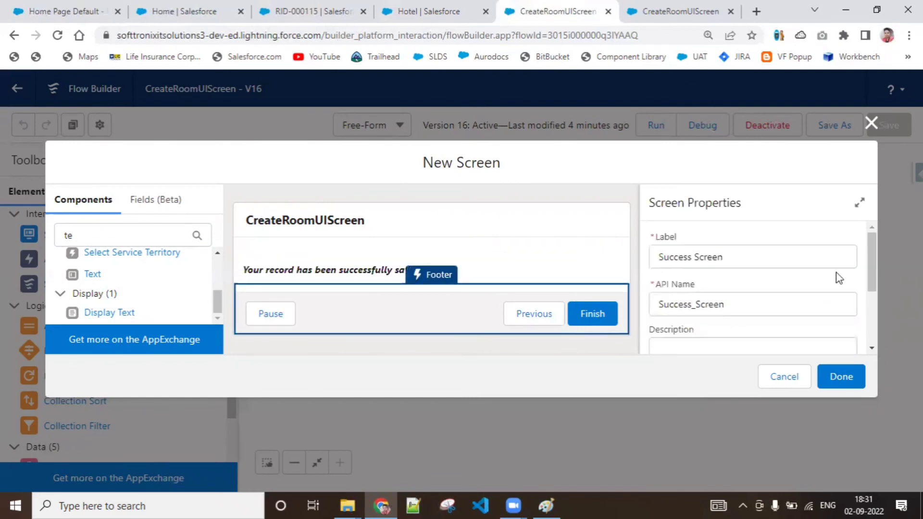
pyautogui.moveTo(871, 267); pyautogui.dragTo(877, 321)
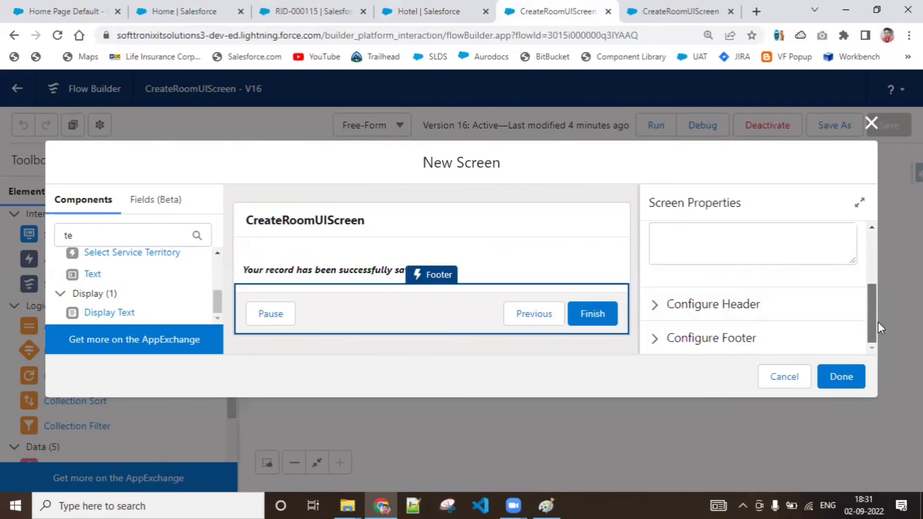
pyautogui.click(779, 331)
pyautogui.moveTo(872, 270); pyautogui.dragTo(872, 294)
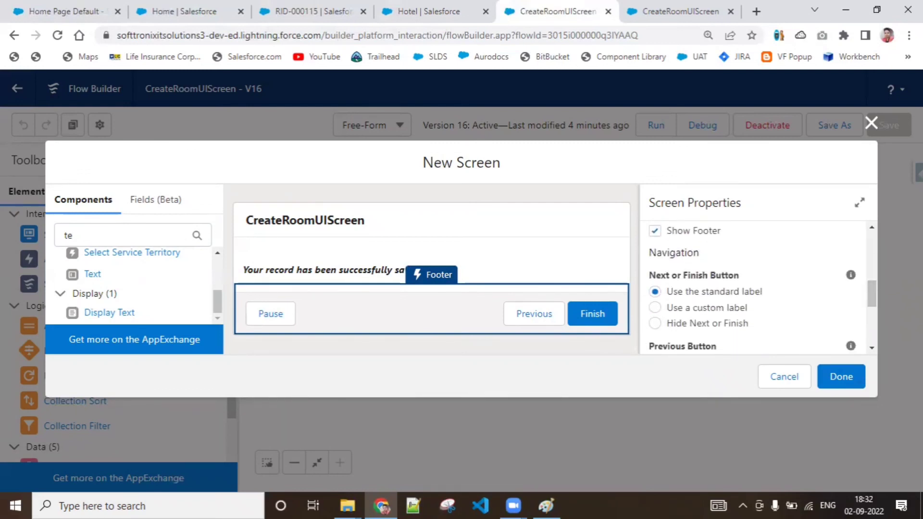
pyautogui.moveTo(874, 301); pyautogui.dragTo(783, 318)
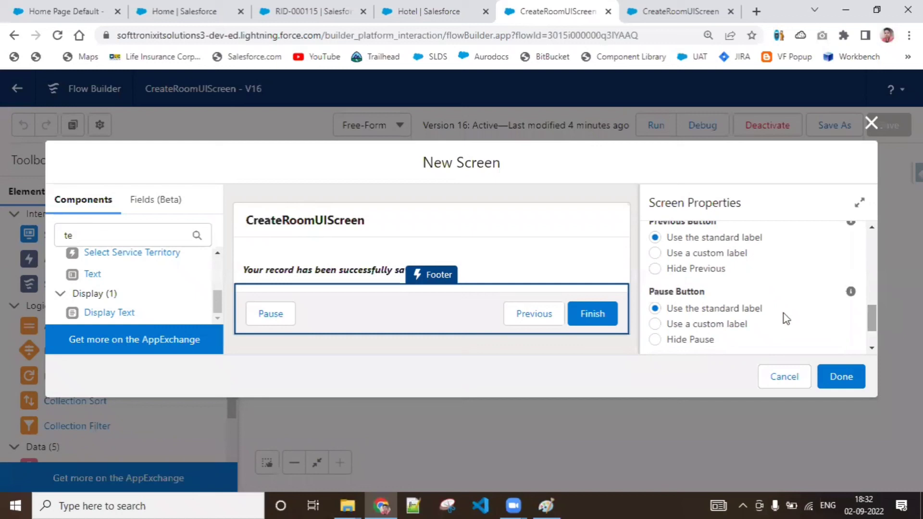
pyautogui.click(655, 269)
pyautogui.click(653, 340)
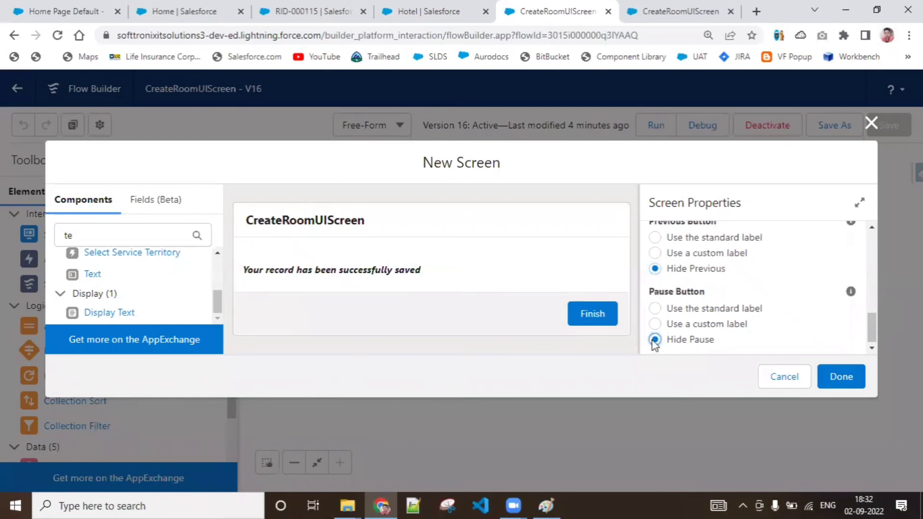
pyautogui.click(837, 380)
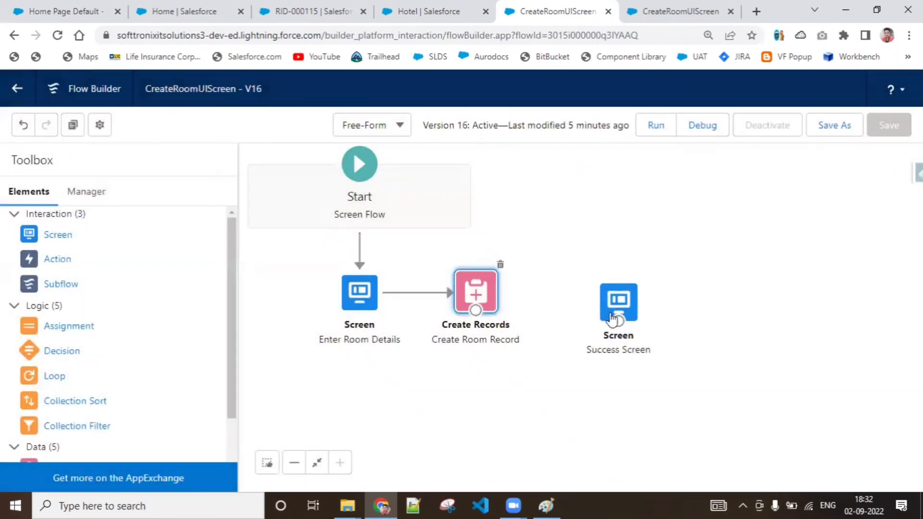
# Step: Connect the Create Room Record element to the Success Screen and align the screen level with it
pyautogui.moveTo(613, 319); pyautogui.dragTo(609, 297)
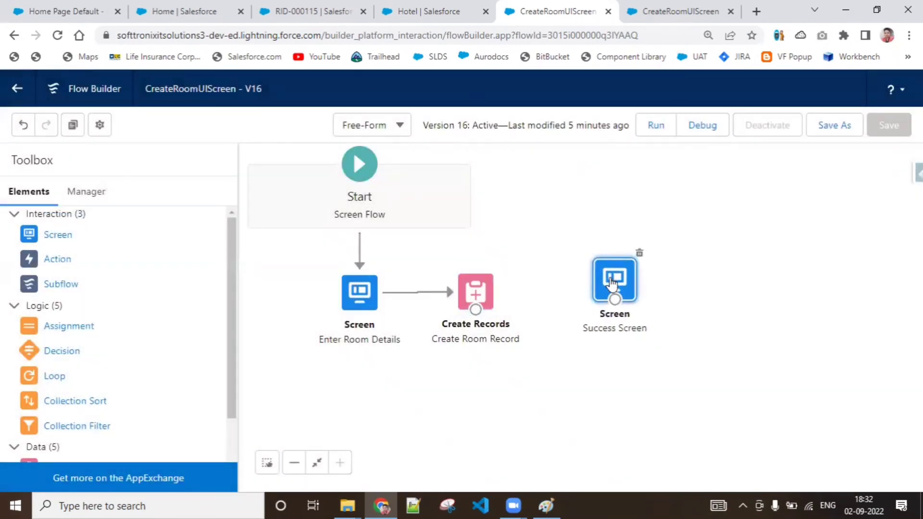
pyautogui.moveTo(468, 313); pyautogui.dragTo(606, 284)
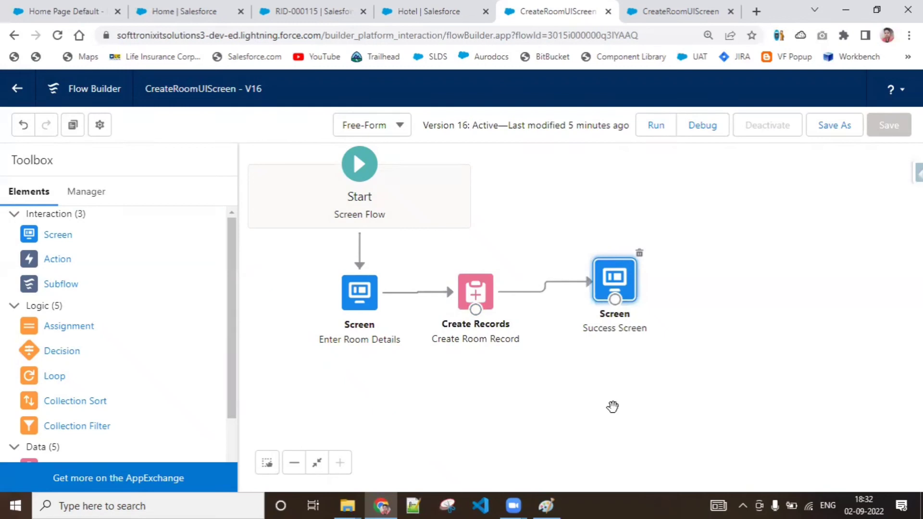
pyautogui.moveTo(611, 274); pyautogui.dragTo(610, 284)
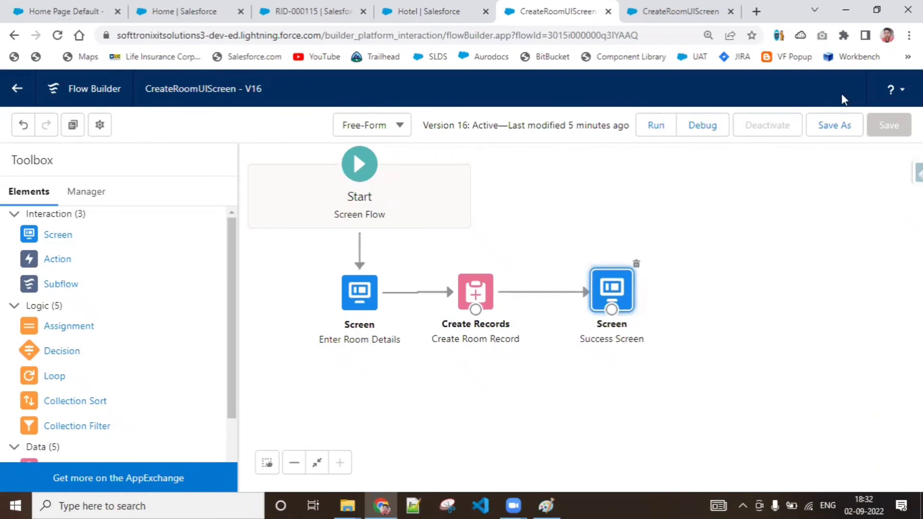
# Step: Save the CreateRoomUIScreen flow as a new version under the same label
pyautogui.click(842, 126)
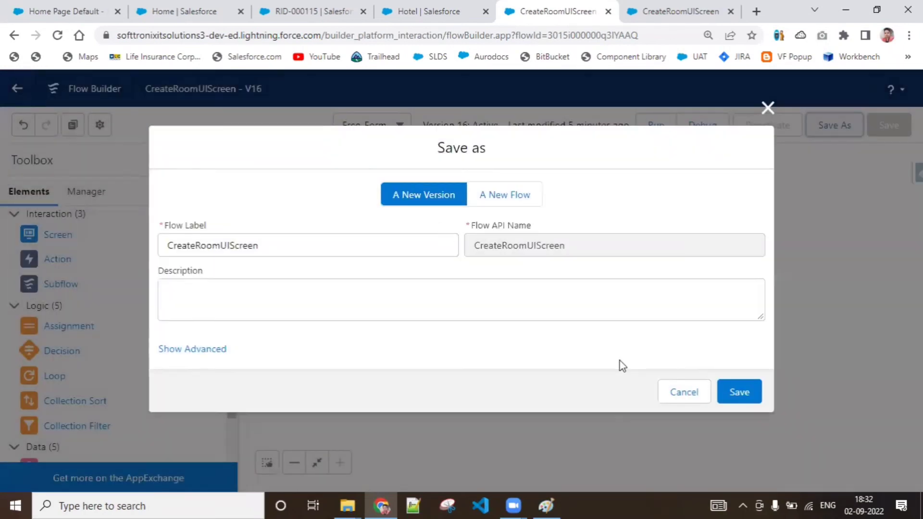
pyautogui.click(748, 391)
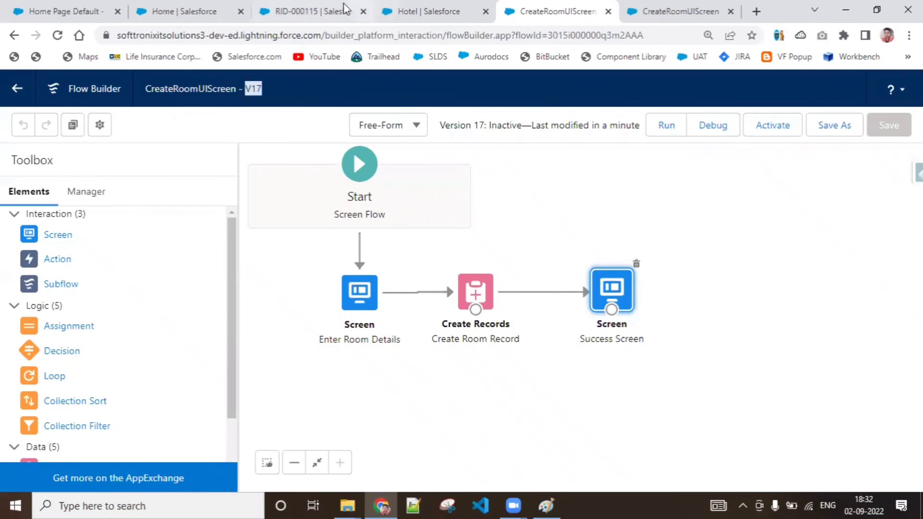
# Step: Reload the Hotel Management home page and save a room with Garden view, AC type, charges 2,000 and hotel H-0020 through the embedded form
pyautogui.click(329, 13)
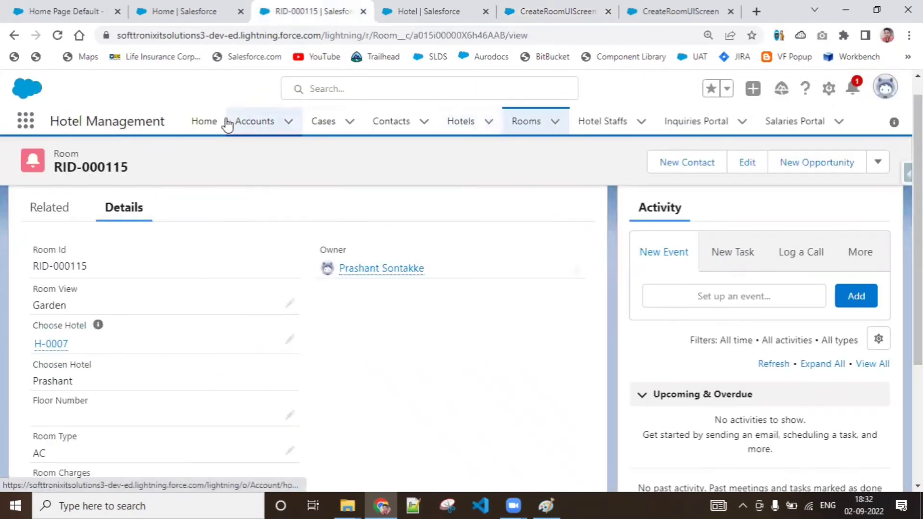
pyautogui.click(206, 130)
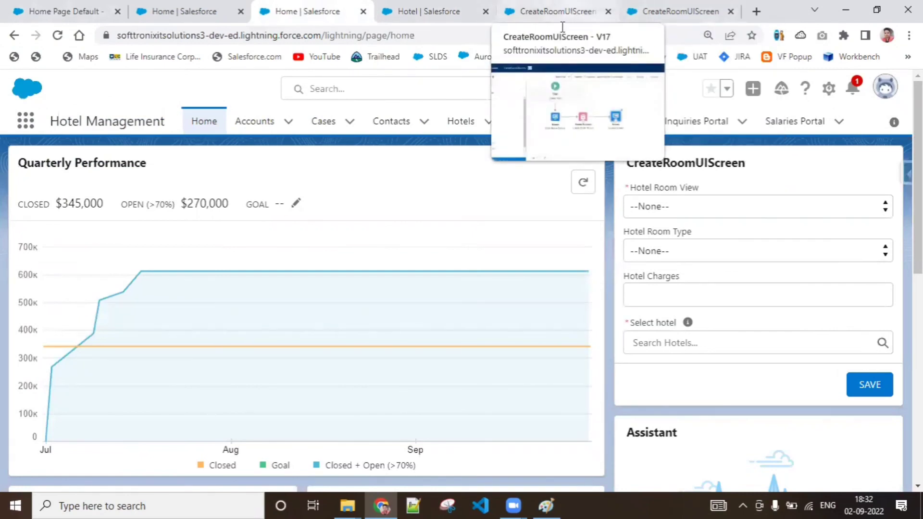
pyautogui.click(57, 35)
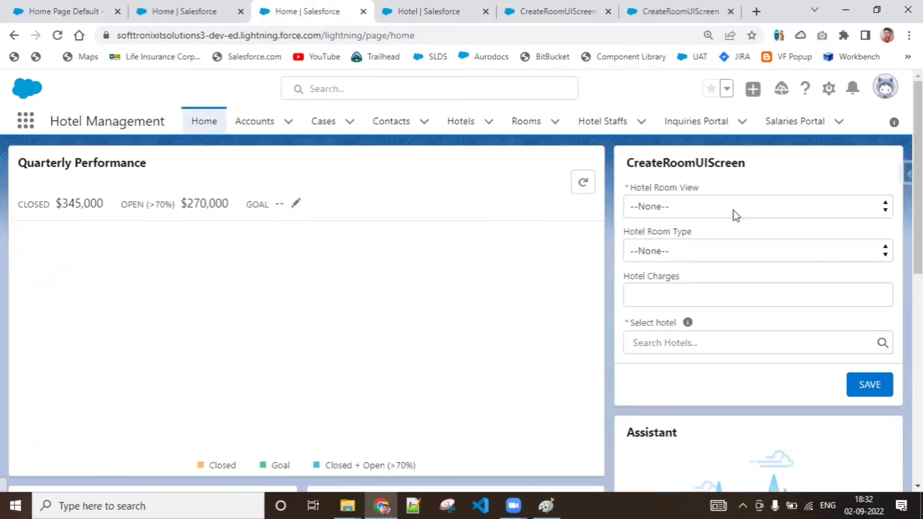
pyautogui.click(734, 211)
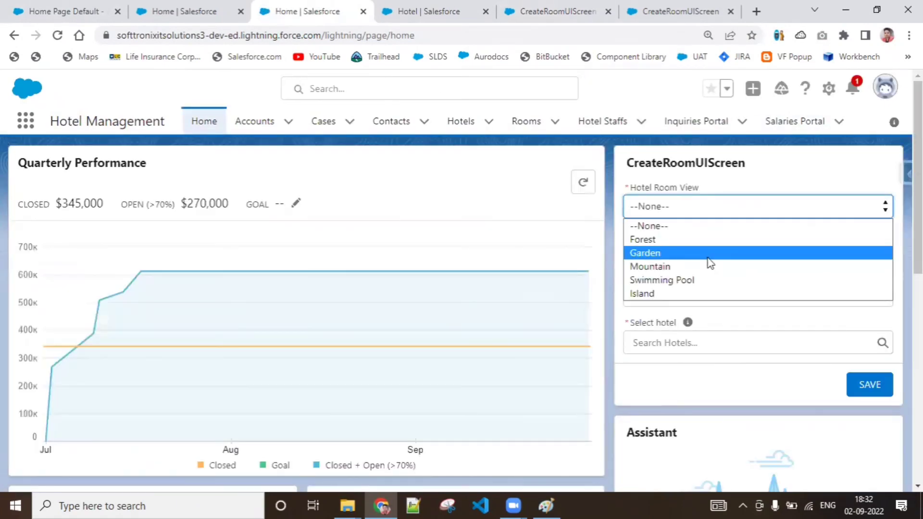
pyautogui.click(708, 252)
pyautogui.click(709, 256)
pyautogui.click(703, 284)
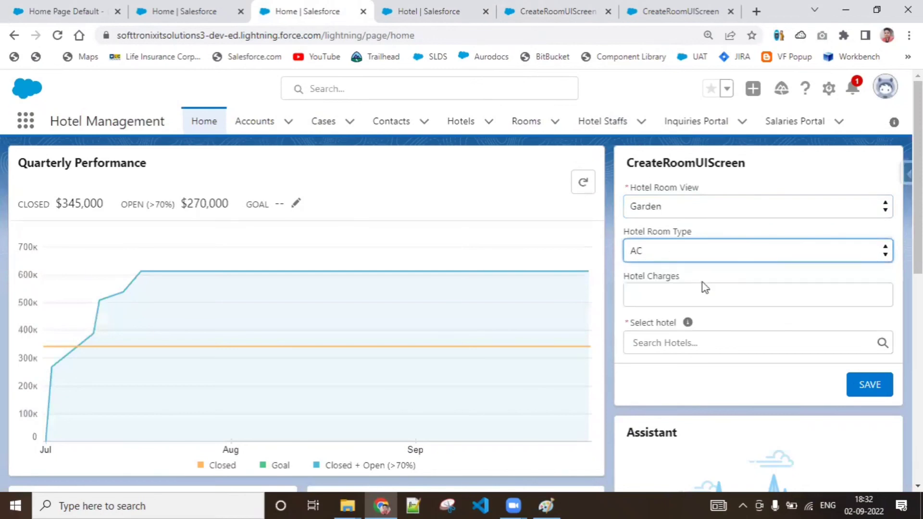
pyautogui.click(703, 296)
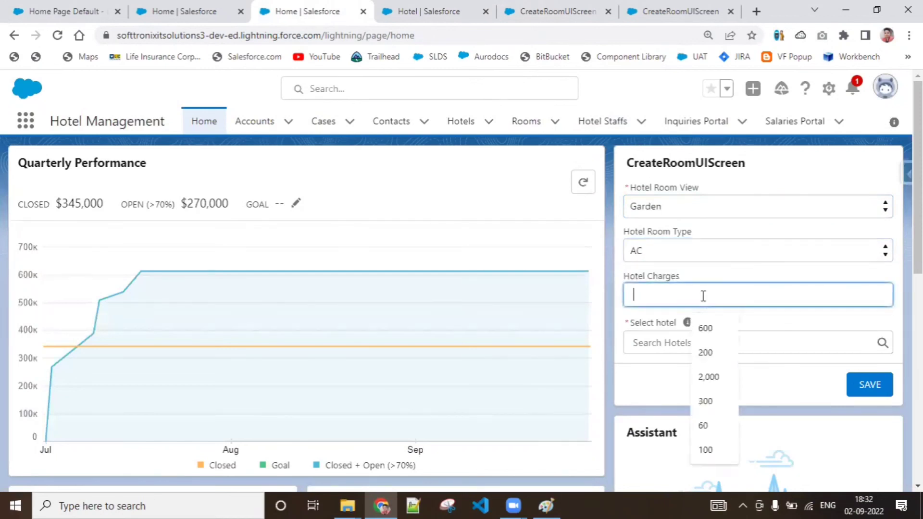
pyautogui.click(709, 377)
pyautogui.click(701, 344)
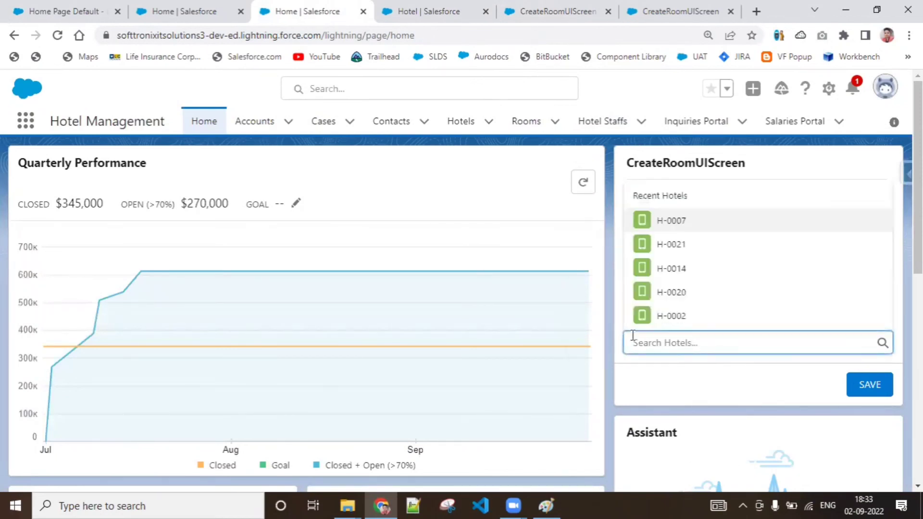
pyautogui.click(669, 293)
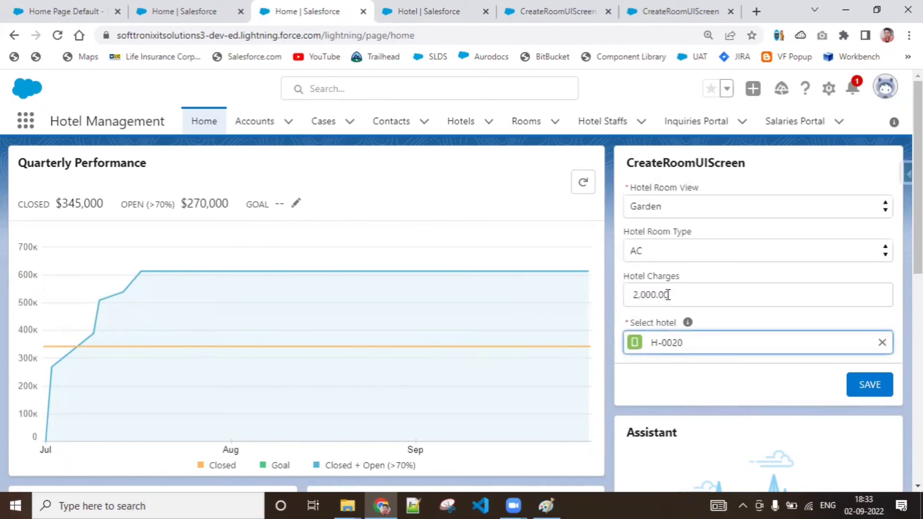
pyautogui.click(875, 385)
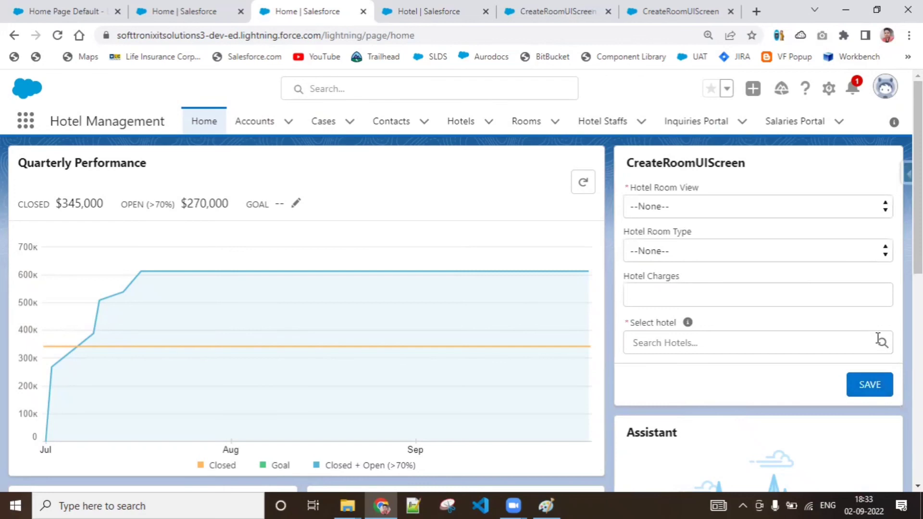
# Step: Return to the flow and activate version 17
pyautogui.click(554, 7)
pyautogui.click(765, 125)
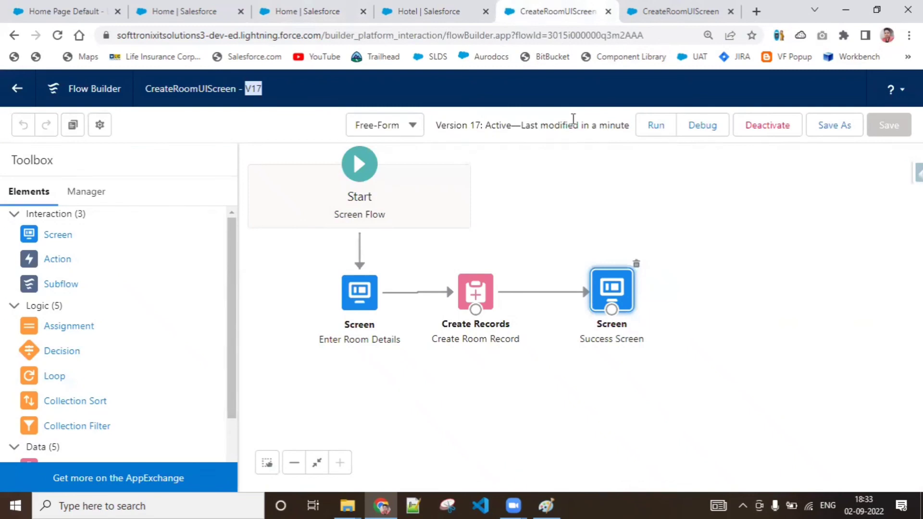
# Step: Reload the first open home page and save a room with Garden view, AC type, charges 2,000 and hotel H-0022 through the embedded form
pyautogui.click(99, 6)
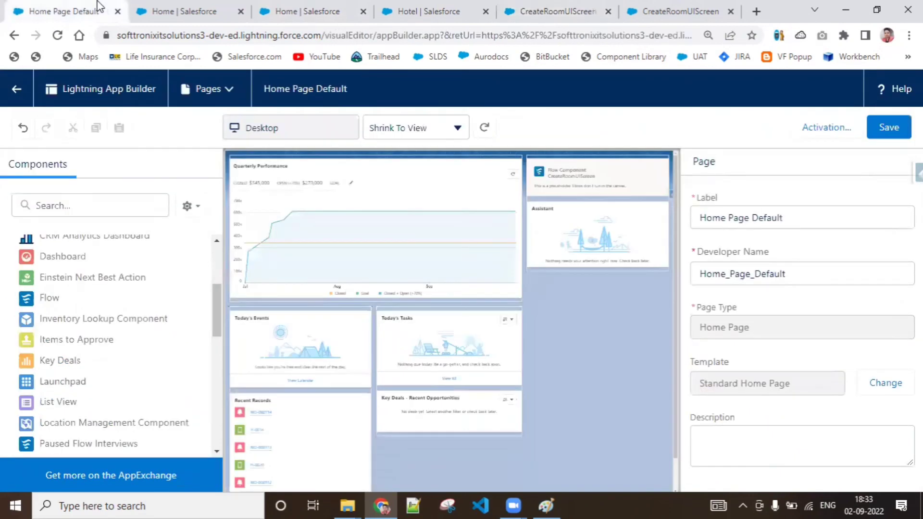
pyautogui.click(181, 6)
pyautogui.click(58, 35)
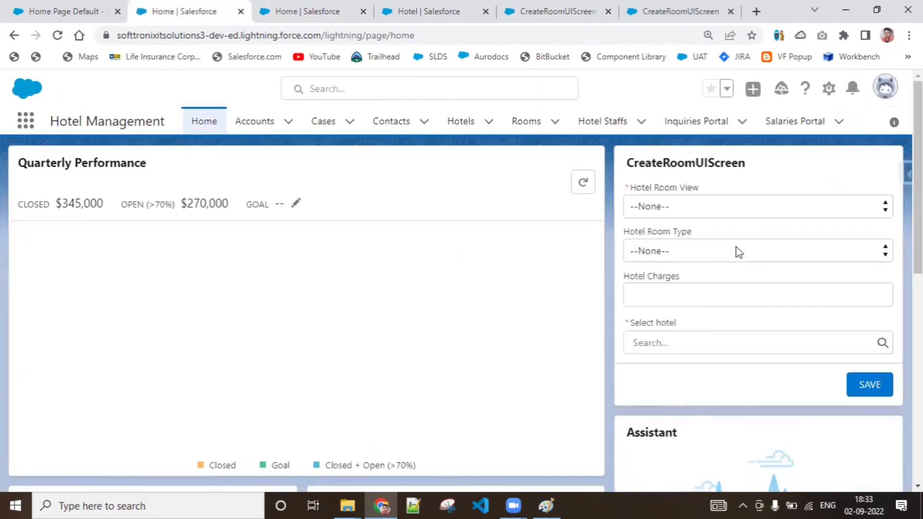
pyautogui.click(746, 204)
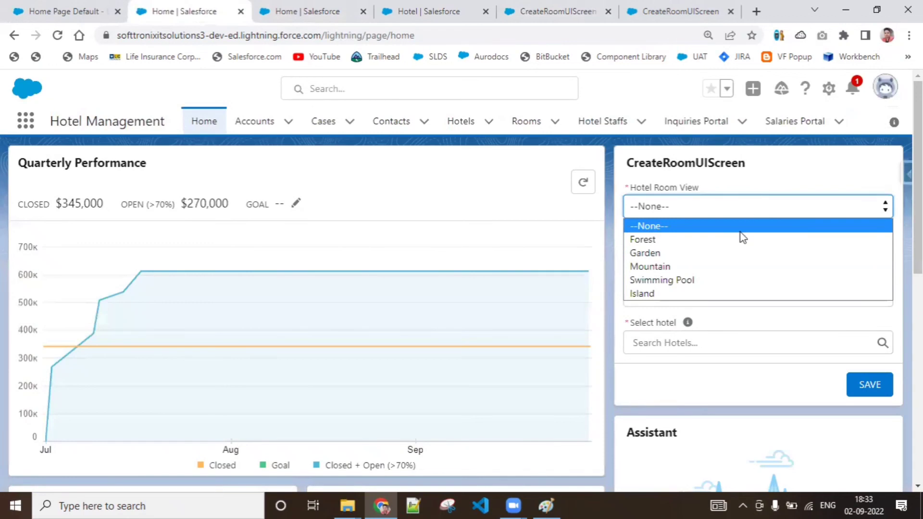
pyautogui.click(742, 252)
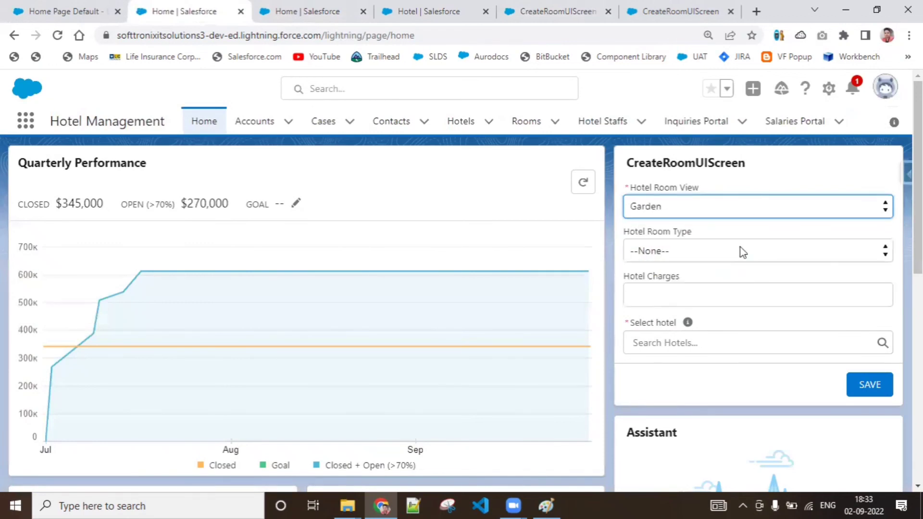
pyautogui.click(743, 252)
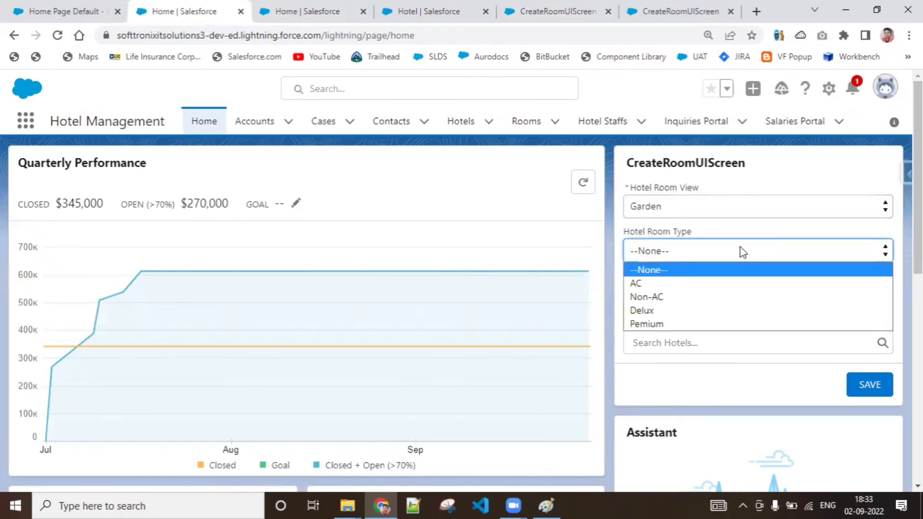
pyautogui.click(737, 284)
pyautogui.click(731, 303)
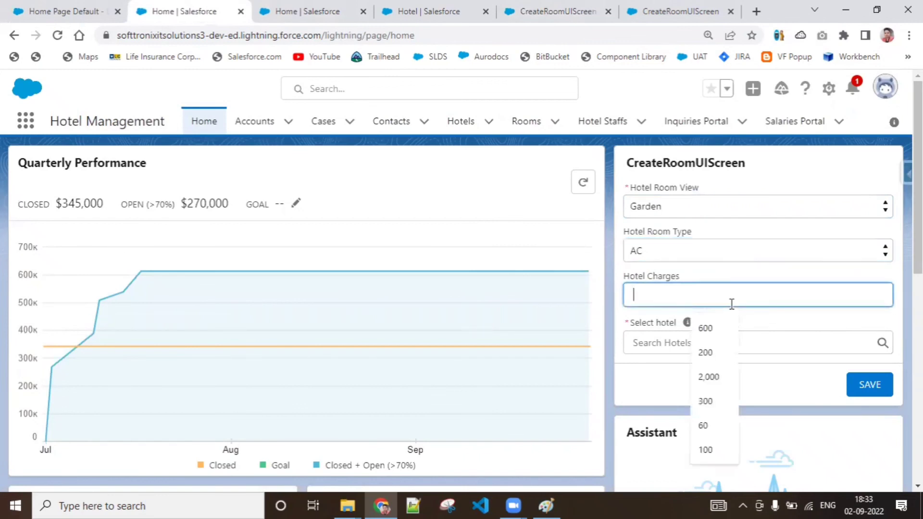
pyautogui.click(723, 379)
pyautogui.click(700, 337)
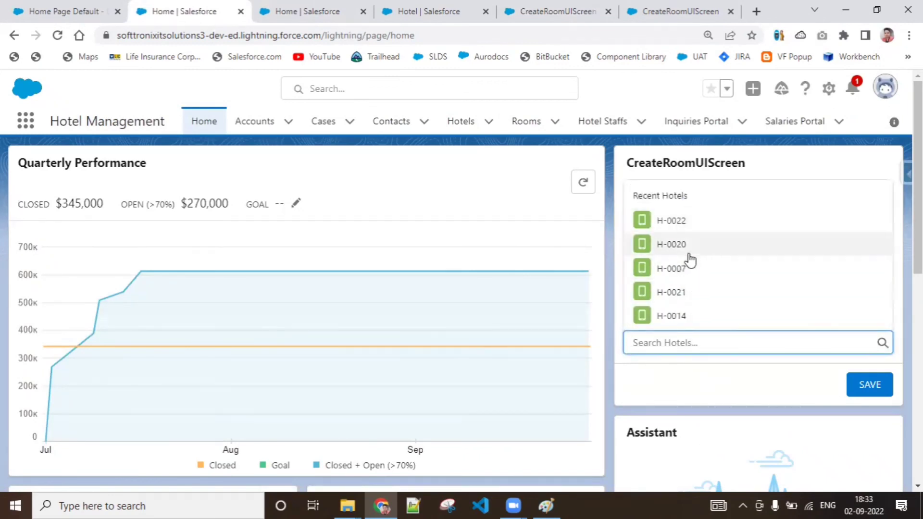
pyautogui.click(680, 219)
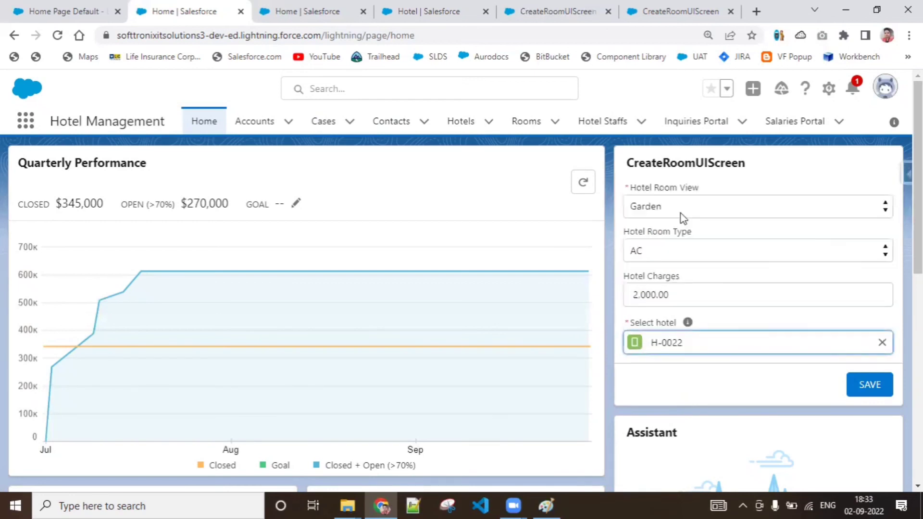
pyautogui.click(862, 390)
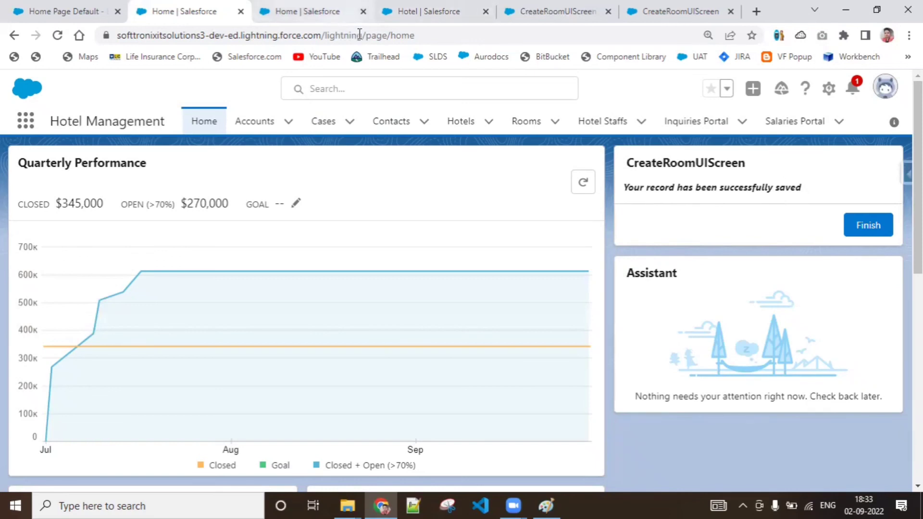
# Step: Open room RID-000117 from the Recently Created list view of Rooms and examine its field values and owner
pyautogui.click(302, 11)
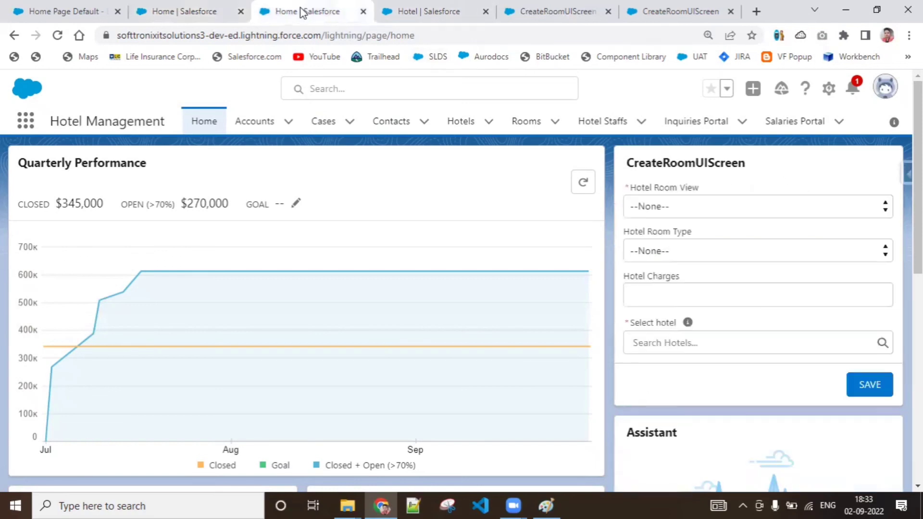
pyautogui.click(527, 121)
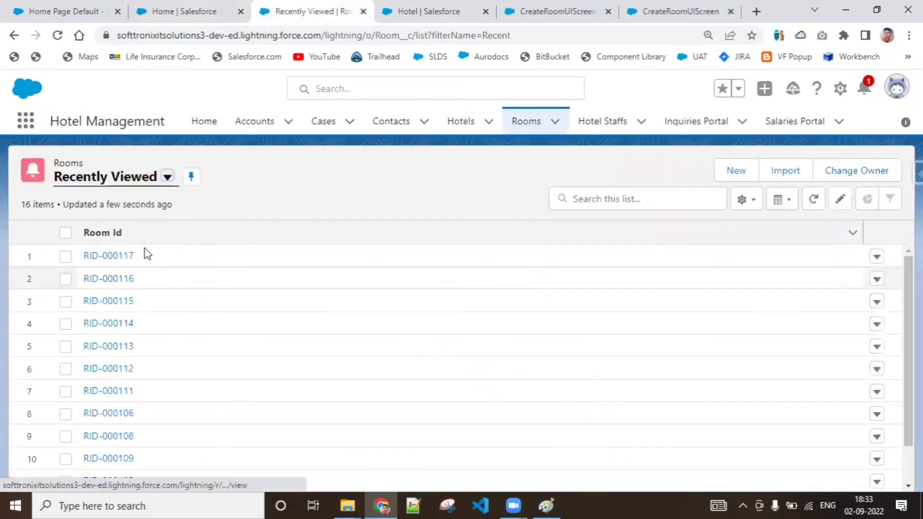
pyautogui.click(166, 182)
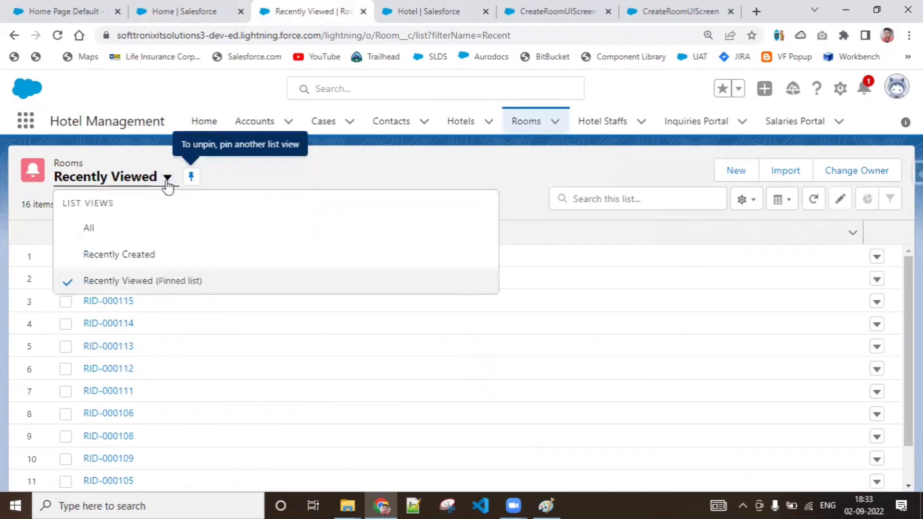
pyautogui.click(133, 255)
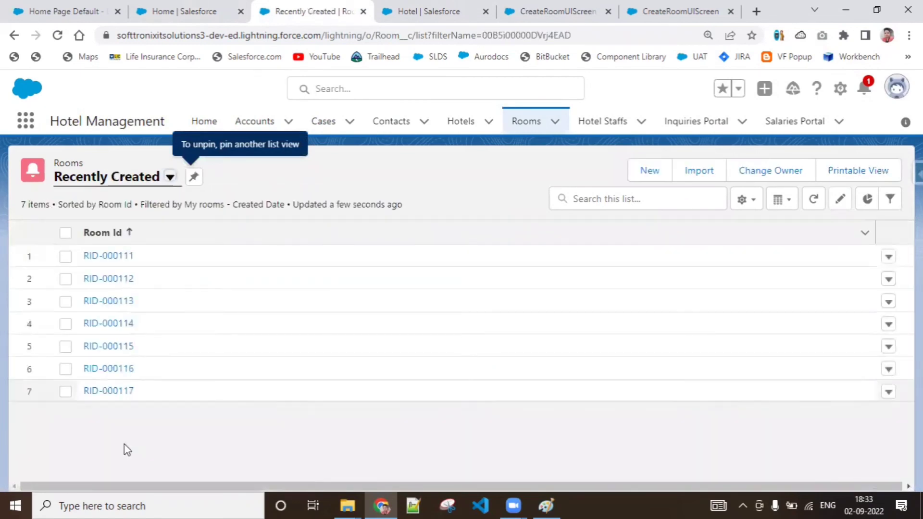
pyautogui.click(115, 395)
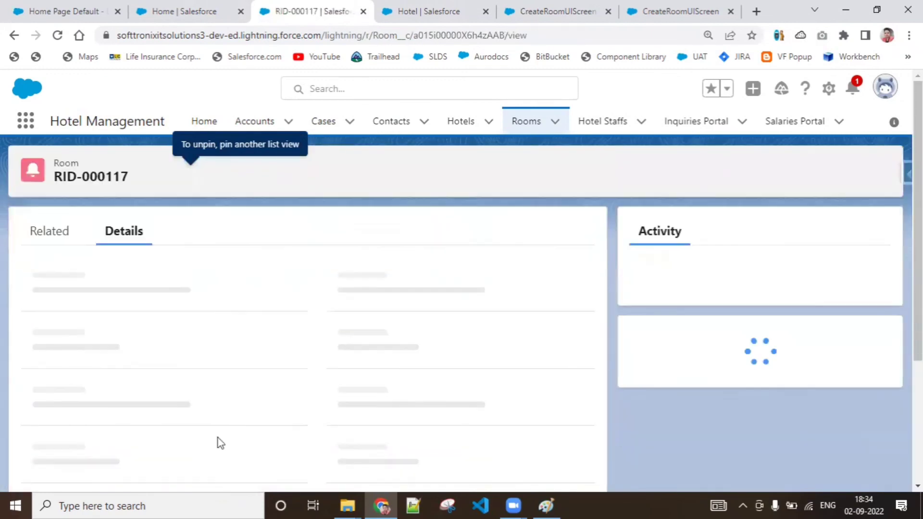
pyautogui.scroll(-3, 537, 221)
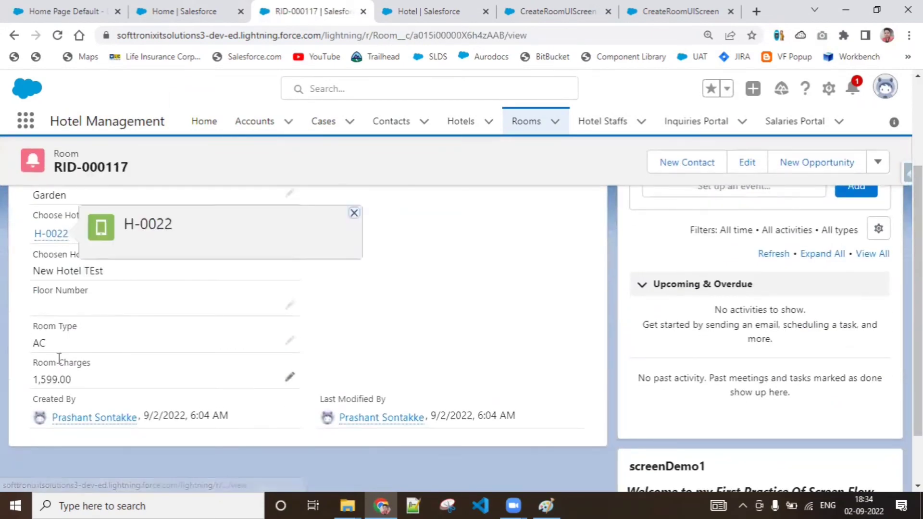
pyautogui.scroll(1, 572, 229)
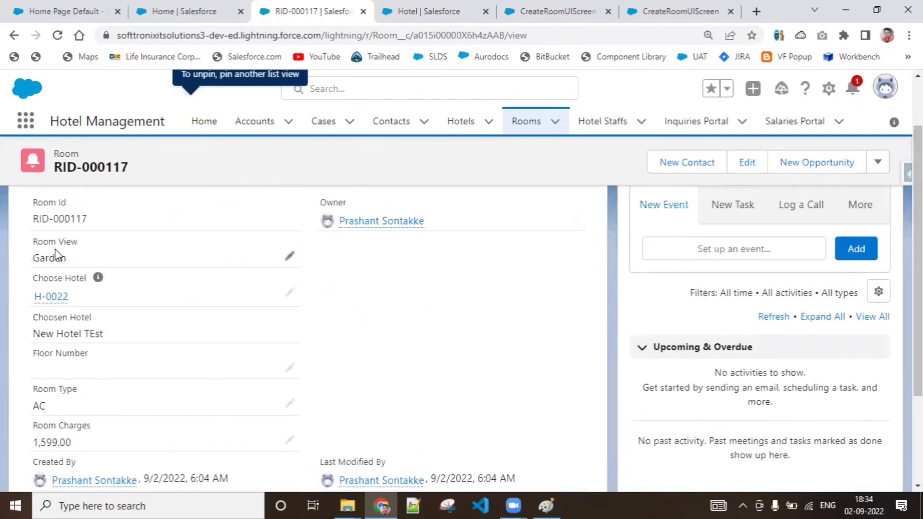
pyautogui.moveTo(382, 225)
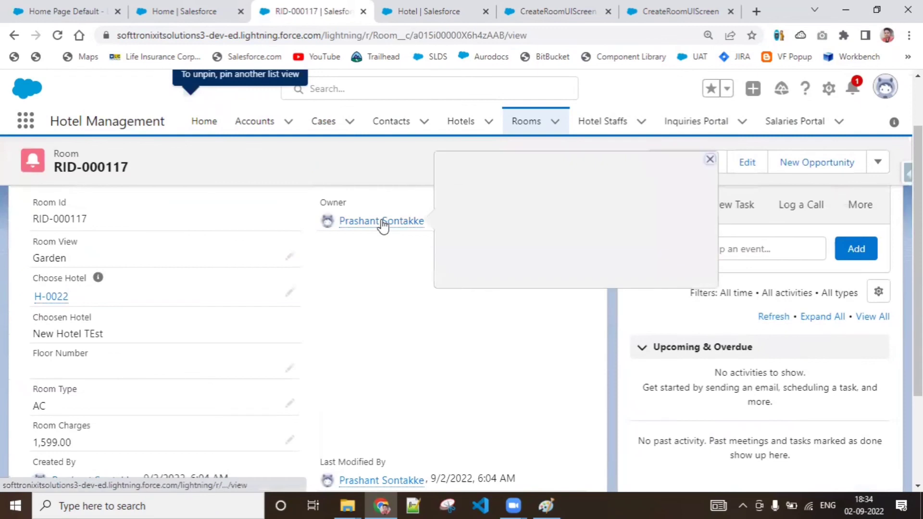